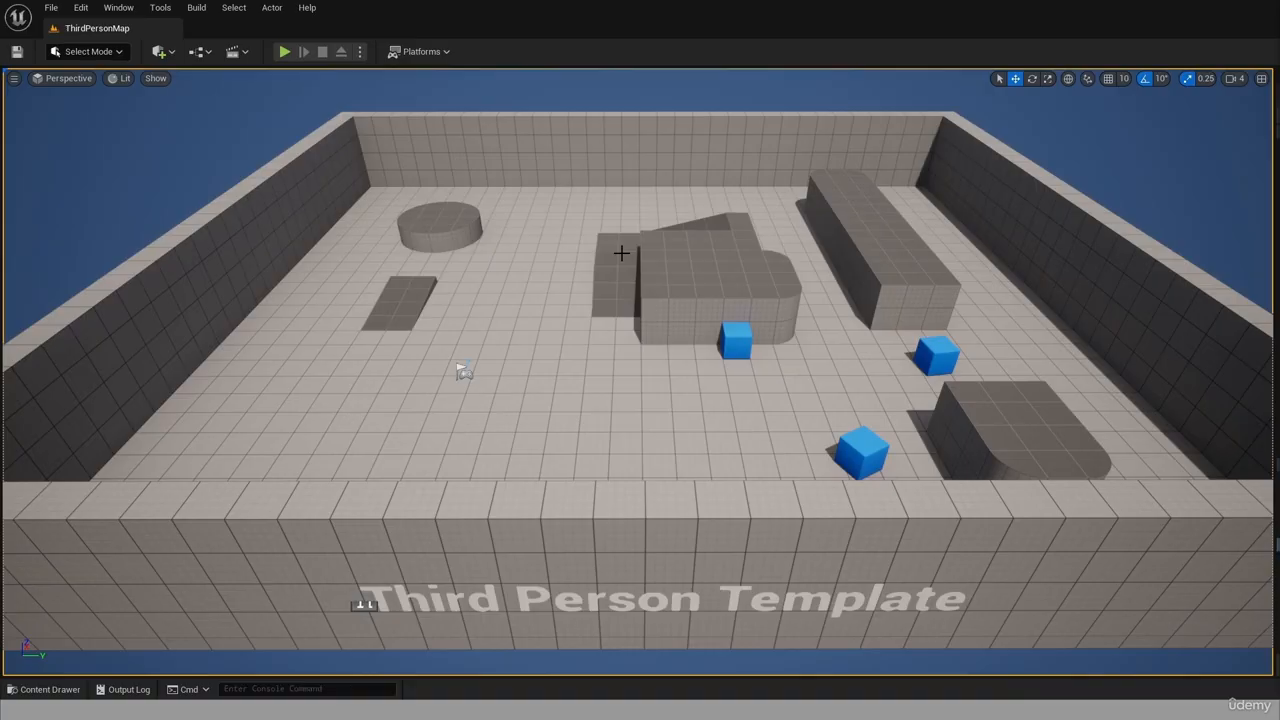
Create a new level from the Basic template.
left_click(50, 8)
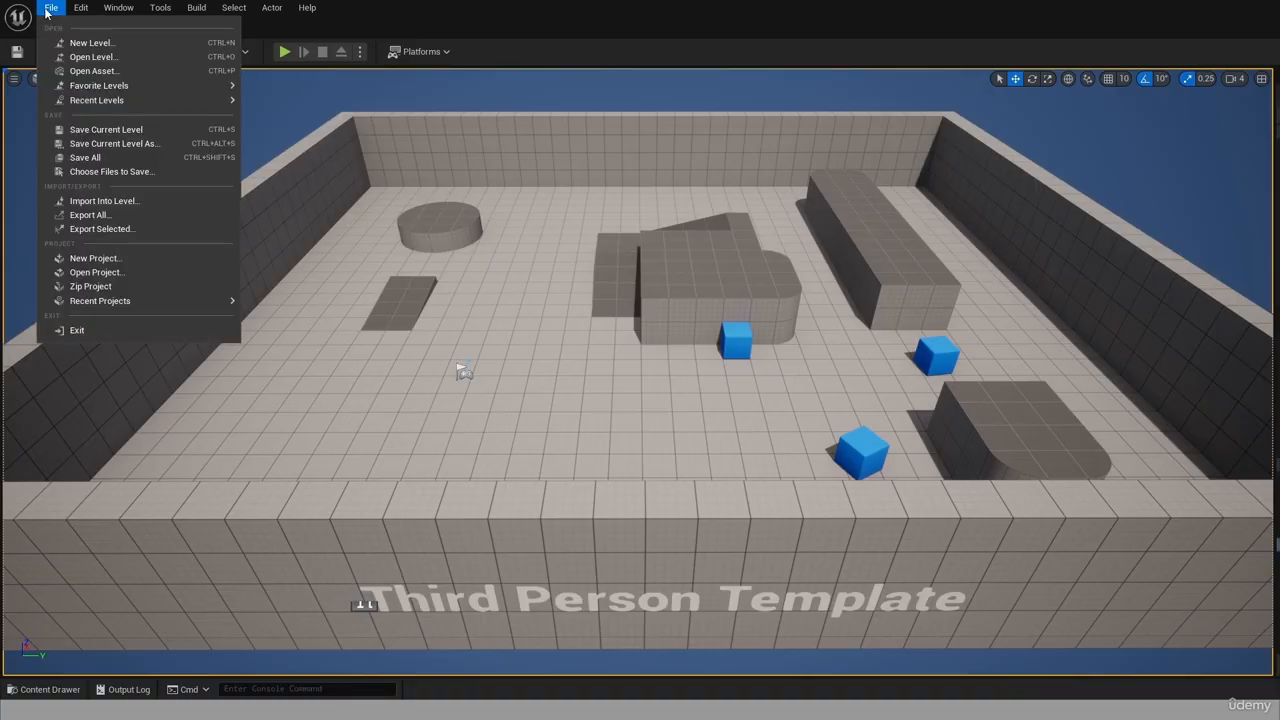
left_click(639, 236)
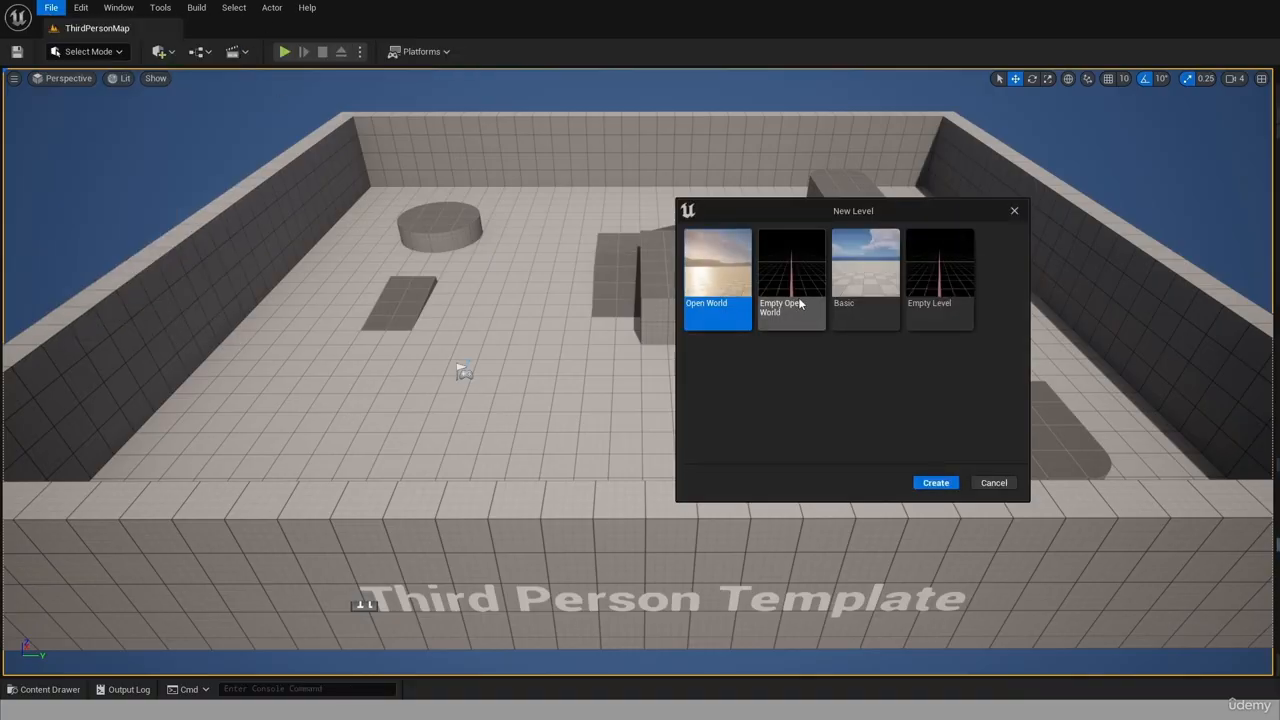
left_click(874, 270)
left_click_drag(848, 214, 651, 201)
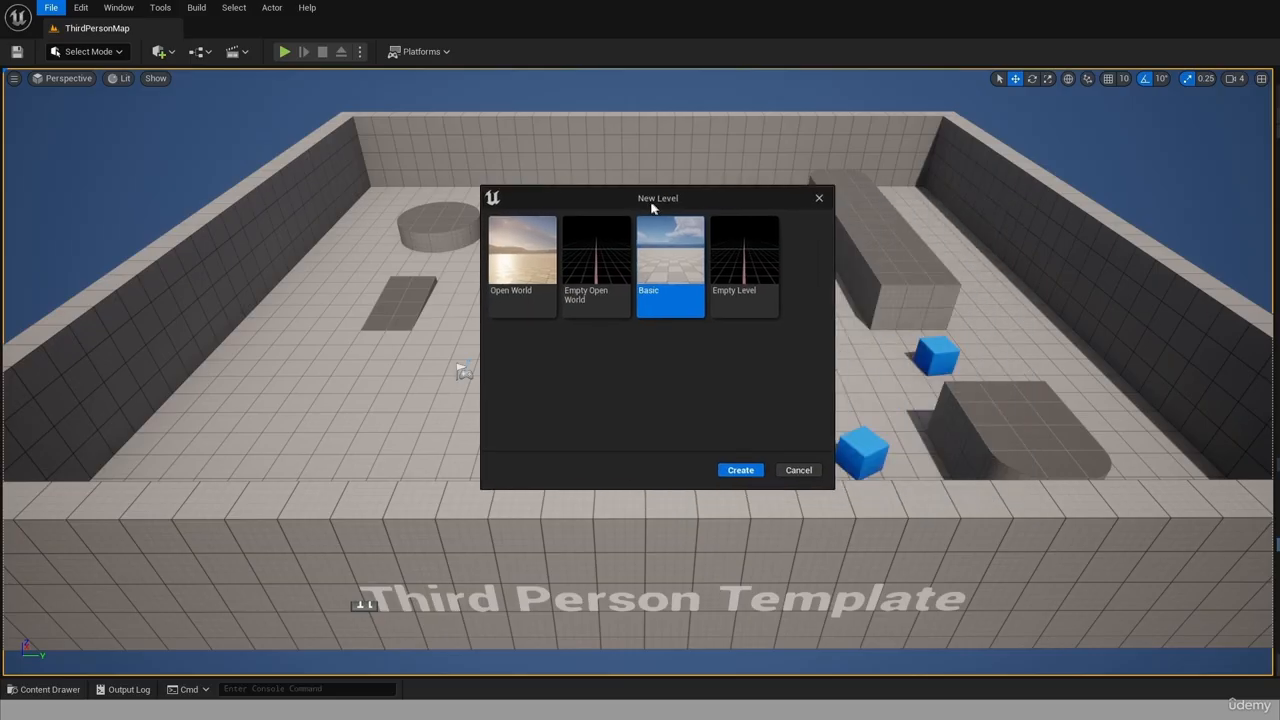
left_click(738, 470)
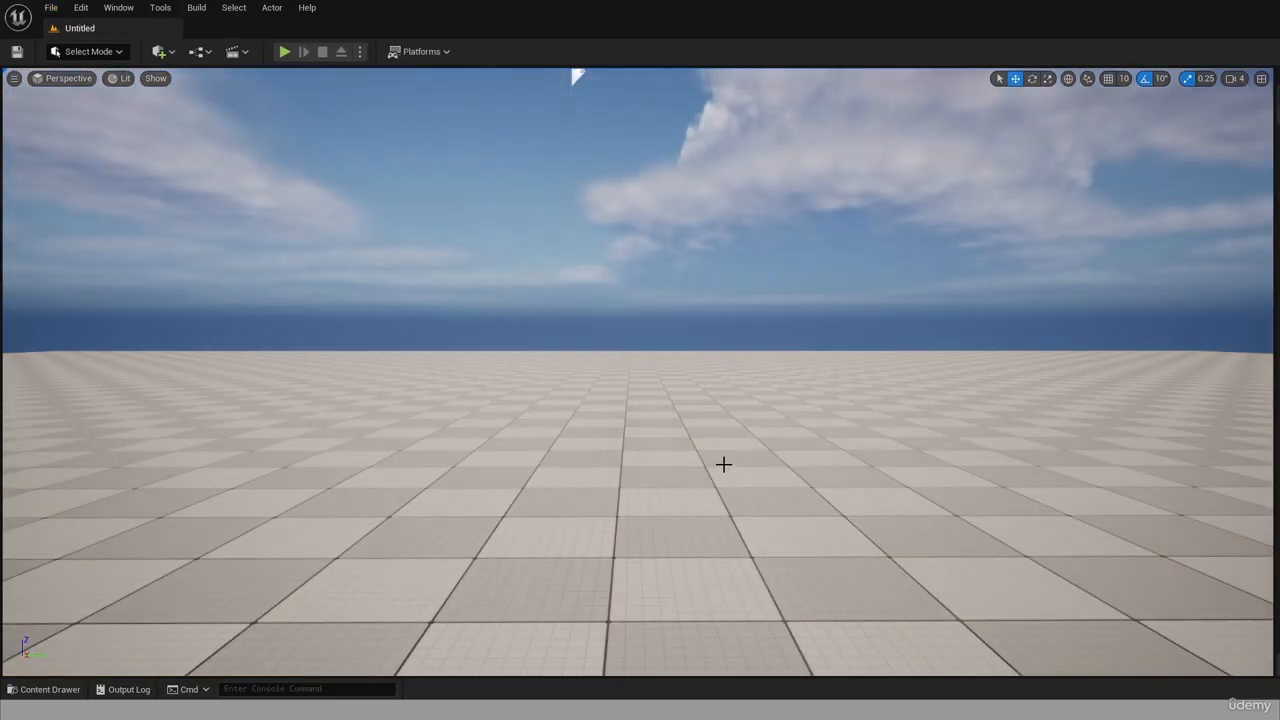
Save the new level under the name WinLose.
right_click_drag(541, 388, 430, 388)
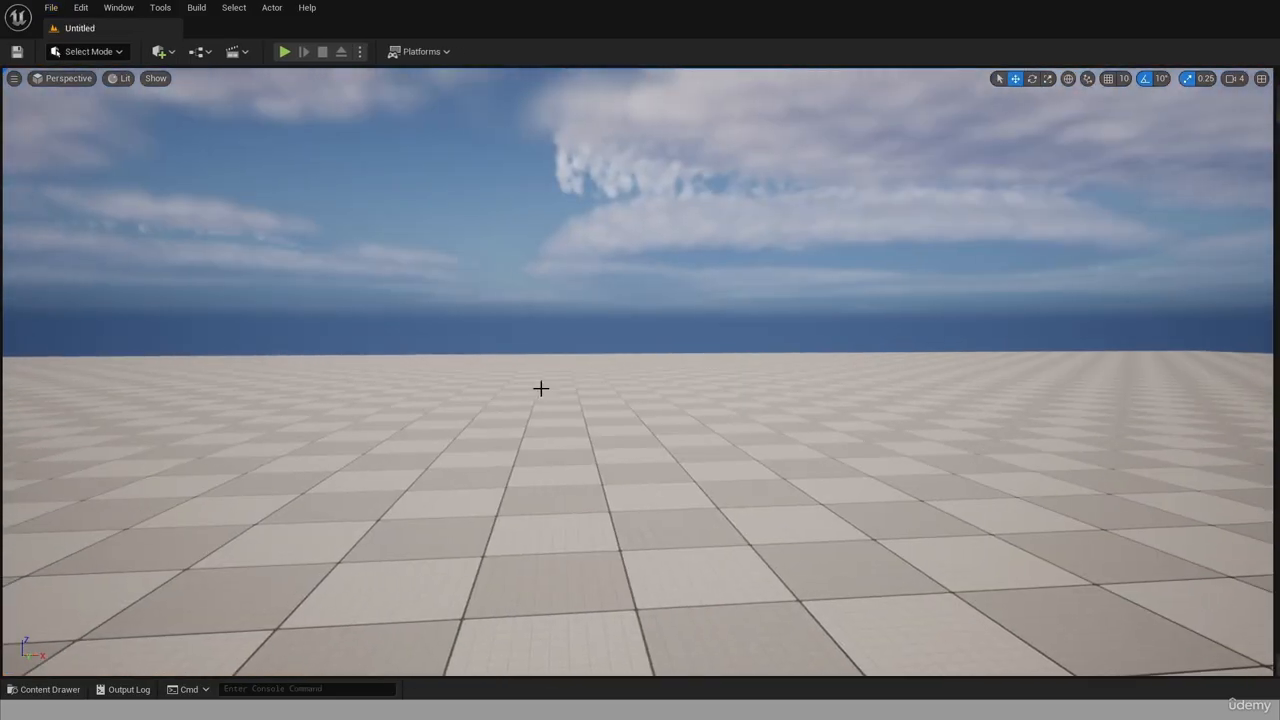
key("ctrl+s")
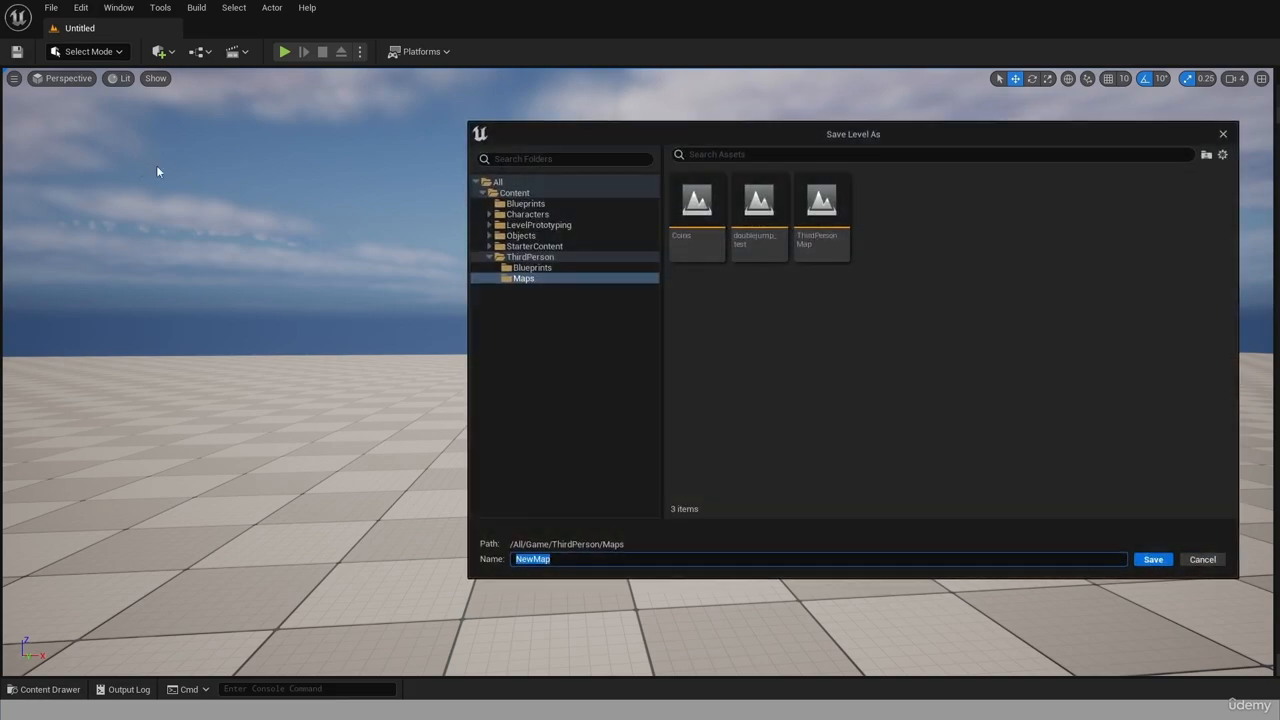
left_click_drag(797, 134, 618, 114)
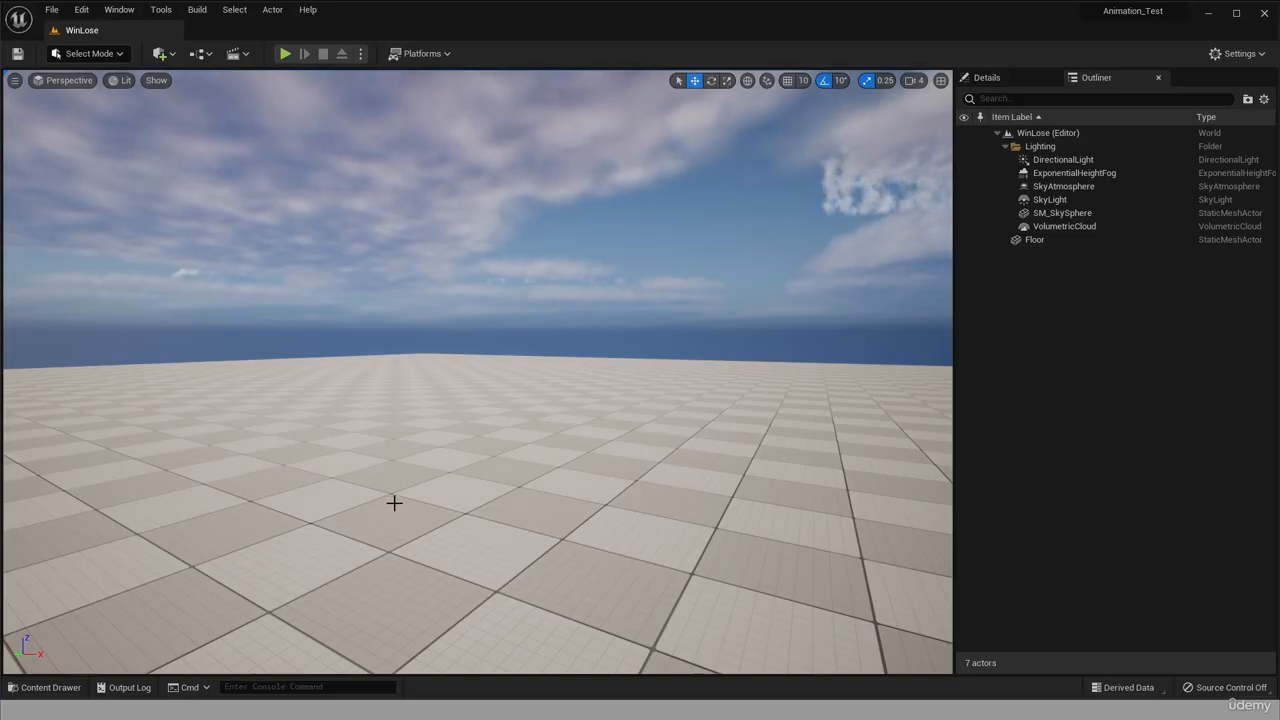
Place a BasicPlatform from the project's Blueprints folder on the floor as the first platform of the course.
left_click_drag(620, 499, 790, 499)
right_click_drag(560, 450, 760, 450)
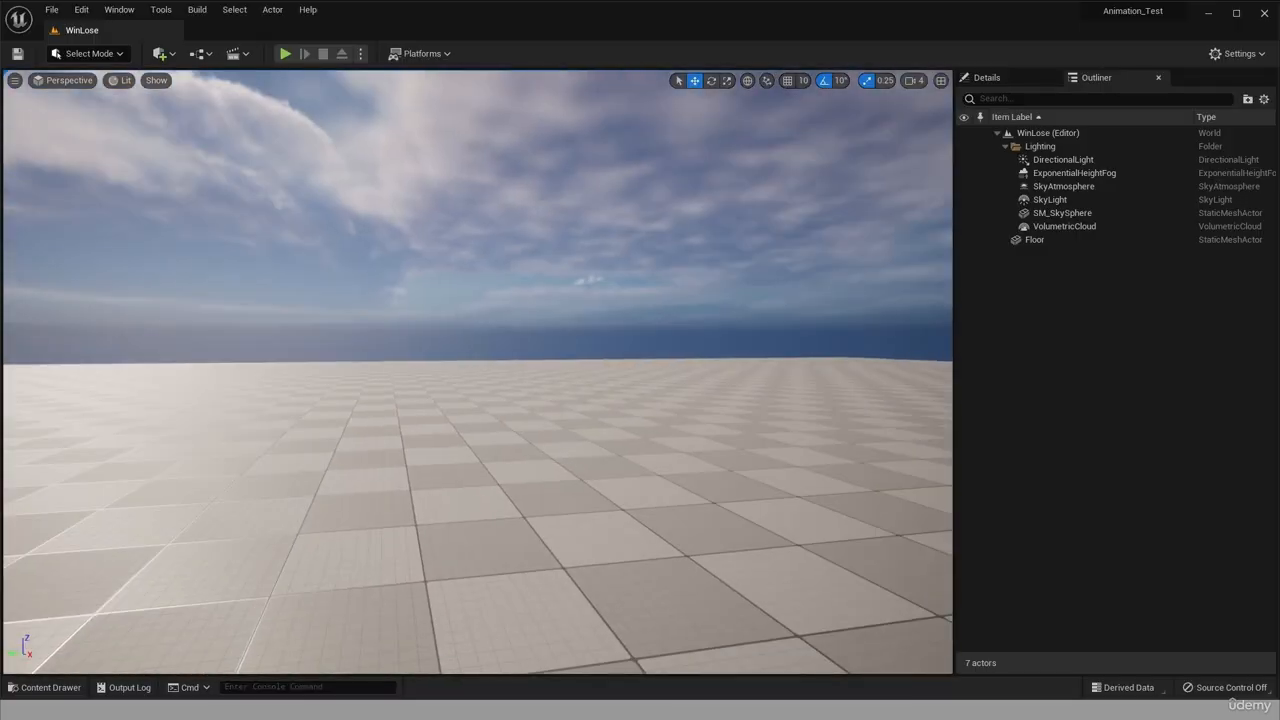
right_click_drag(293, 593, 288, 593)
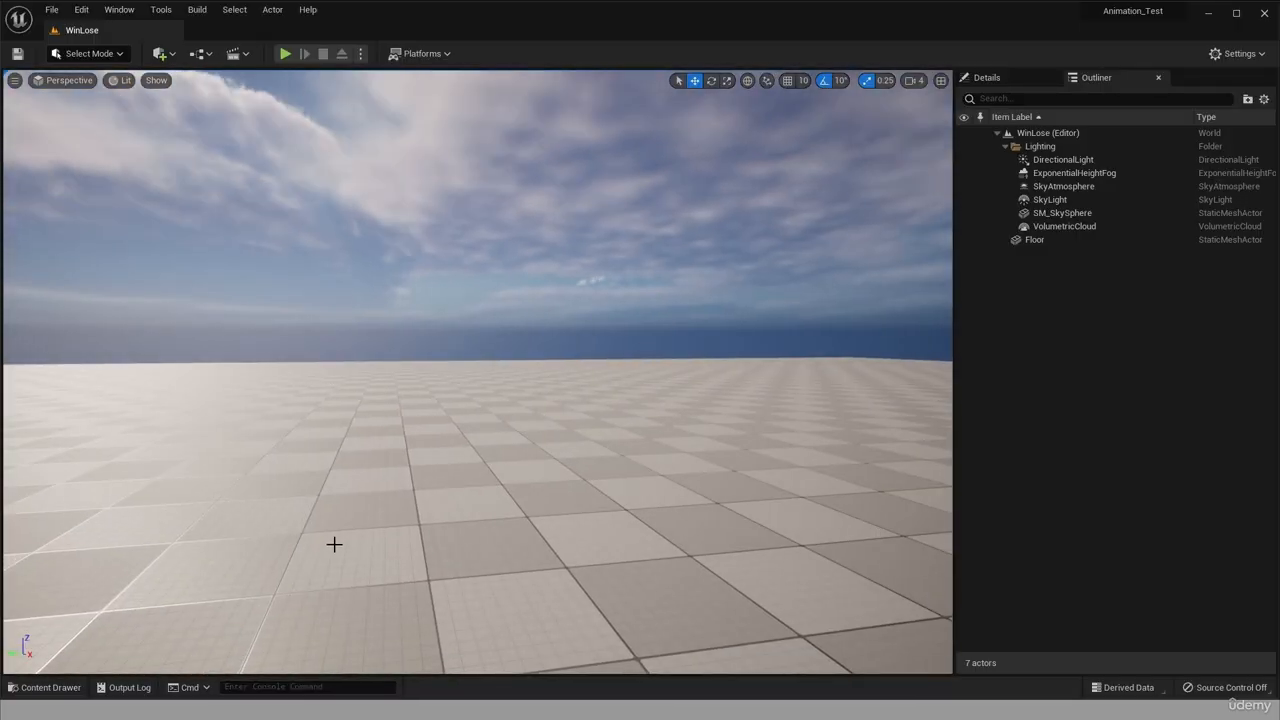
left_click(45, 687)
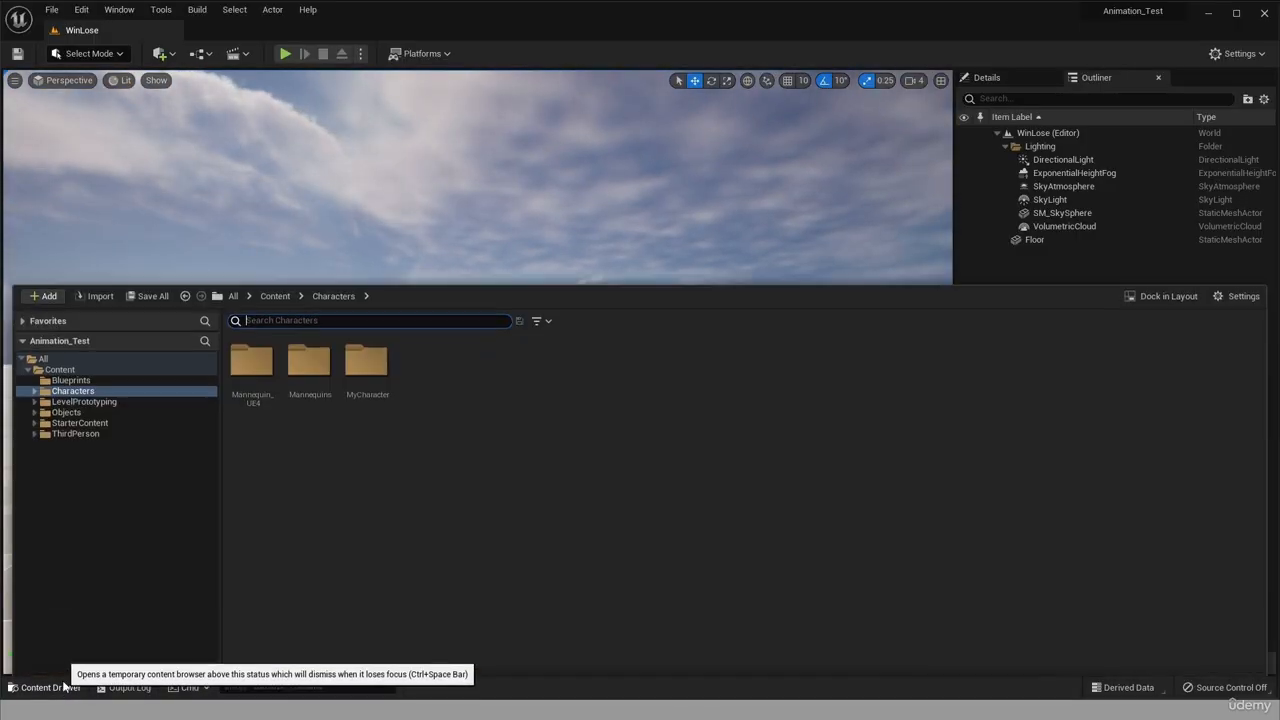
double_click(48, 393)
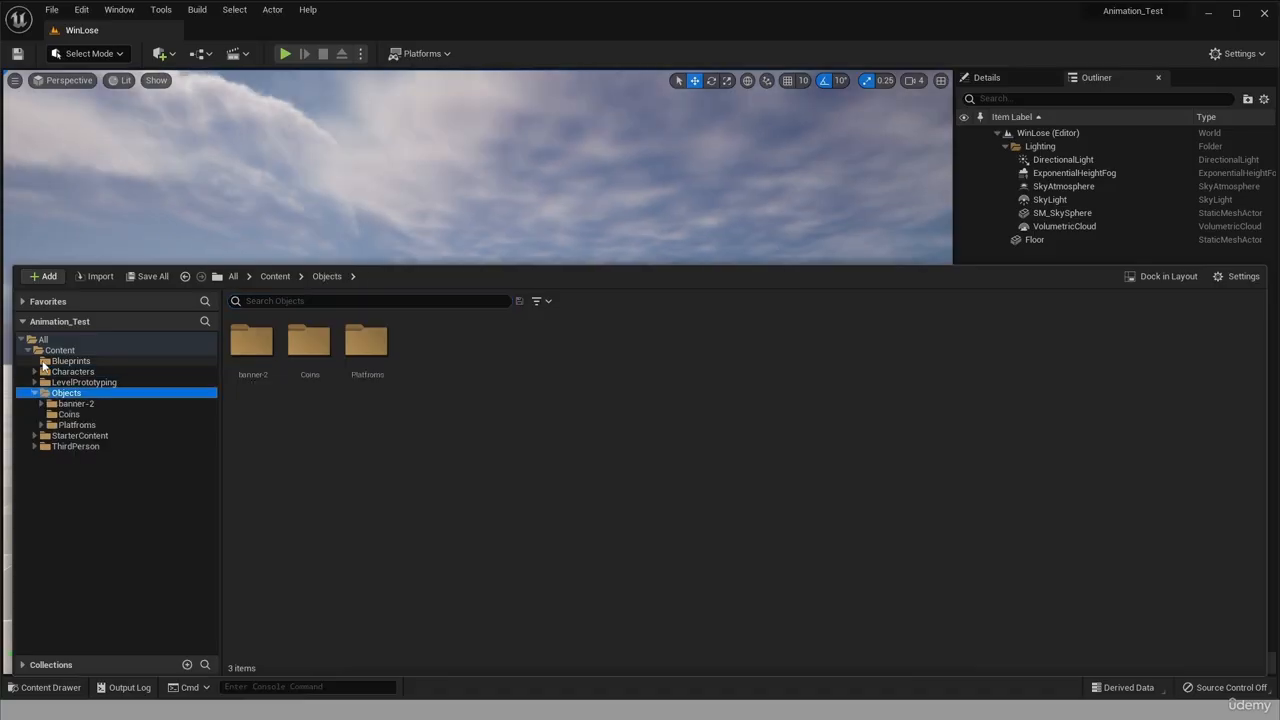
left_click(46, 362)
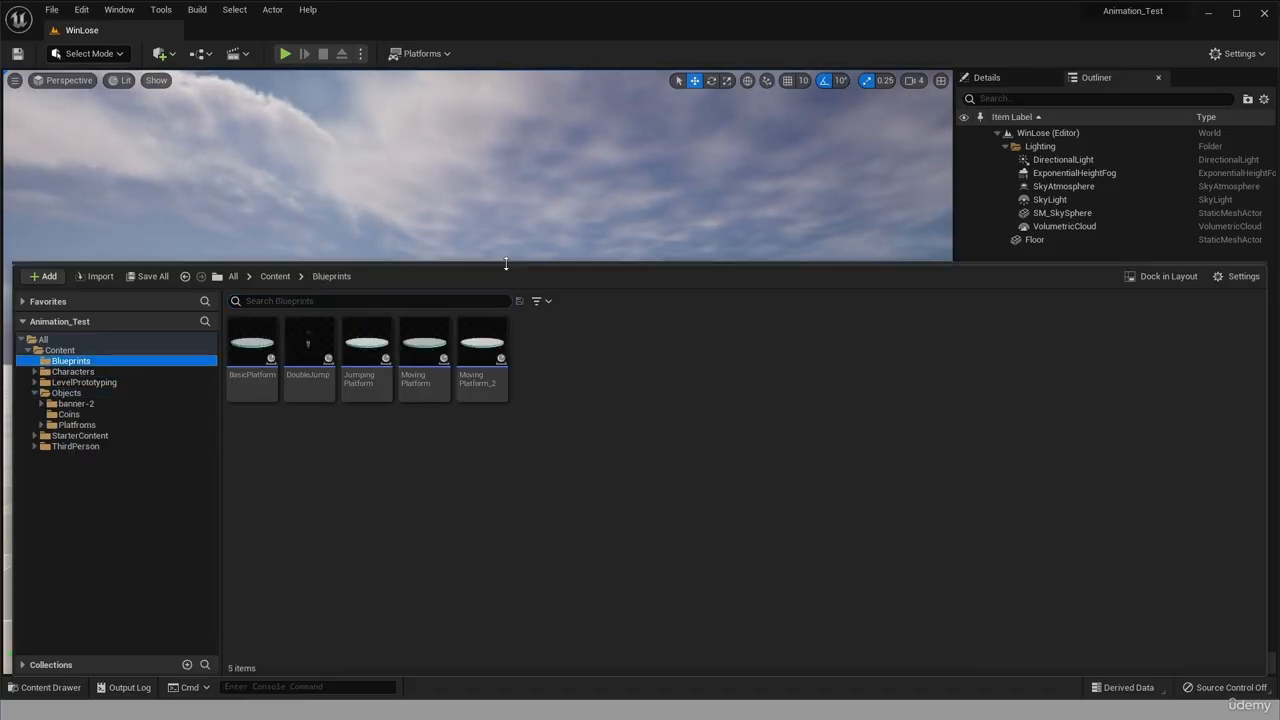
left_click_drag(506, 263, 451, 503)
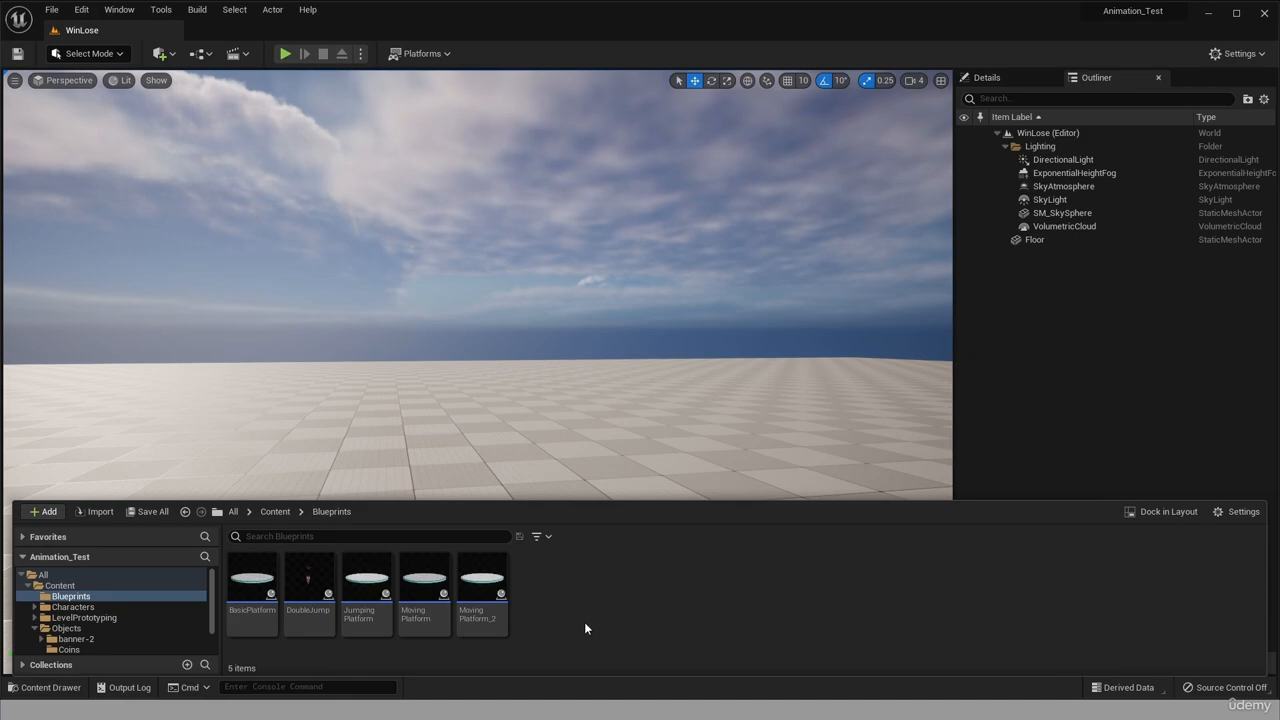
left_click_drag(252, 585, 391, 514)
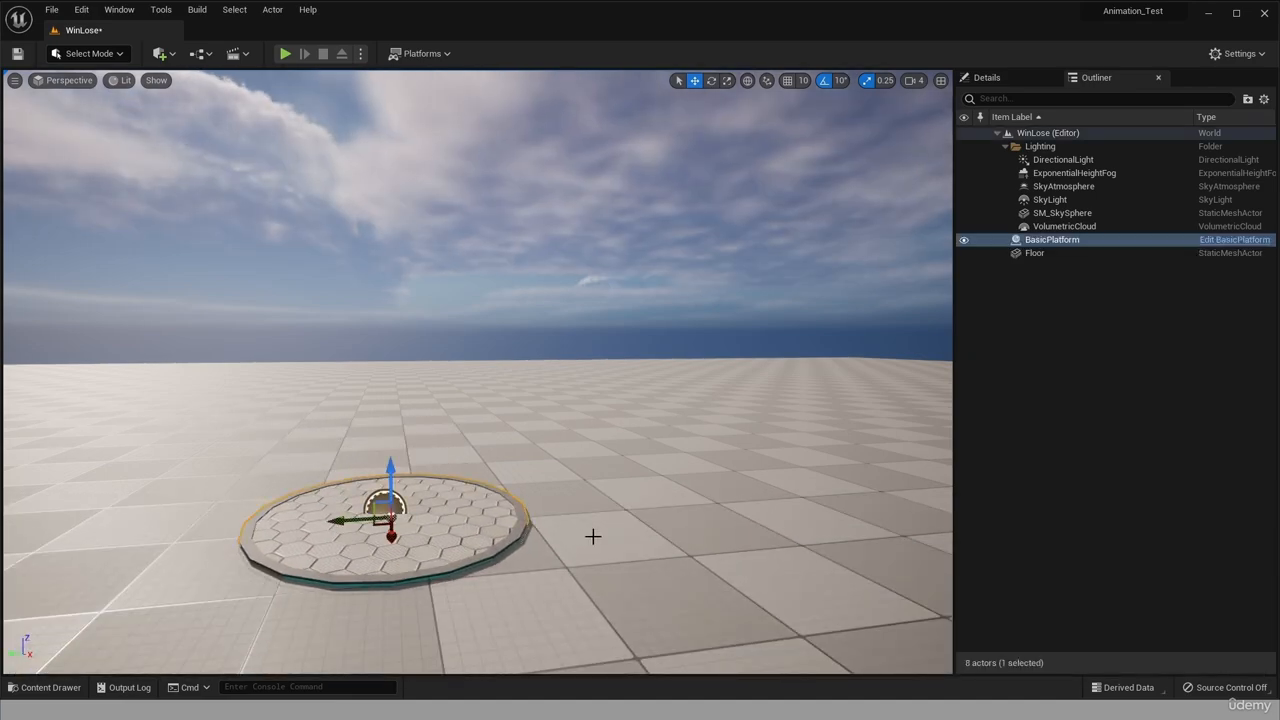
Place a MovingPlatform blueprint on the floor beside the basic platform.
left_click_drag(587, 536, 559, 576)
left_click_drag(797, 447, 730, 427)
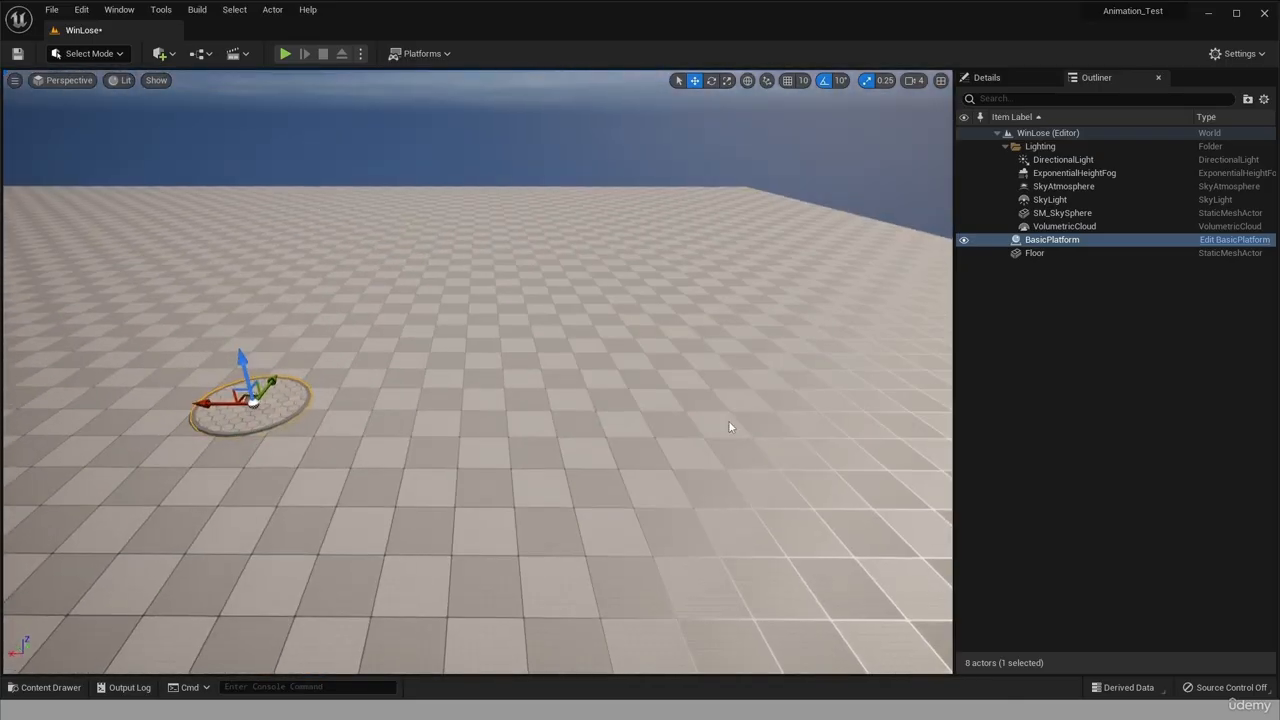
left_click(44, 687)
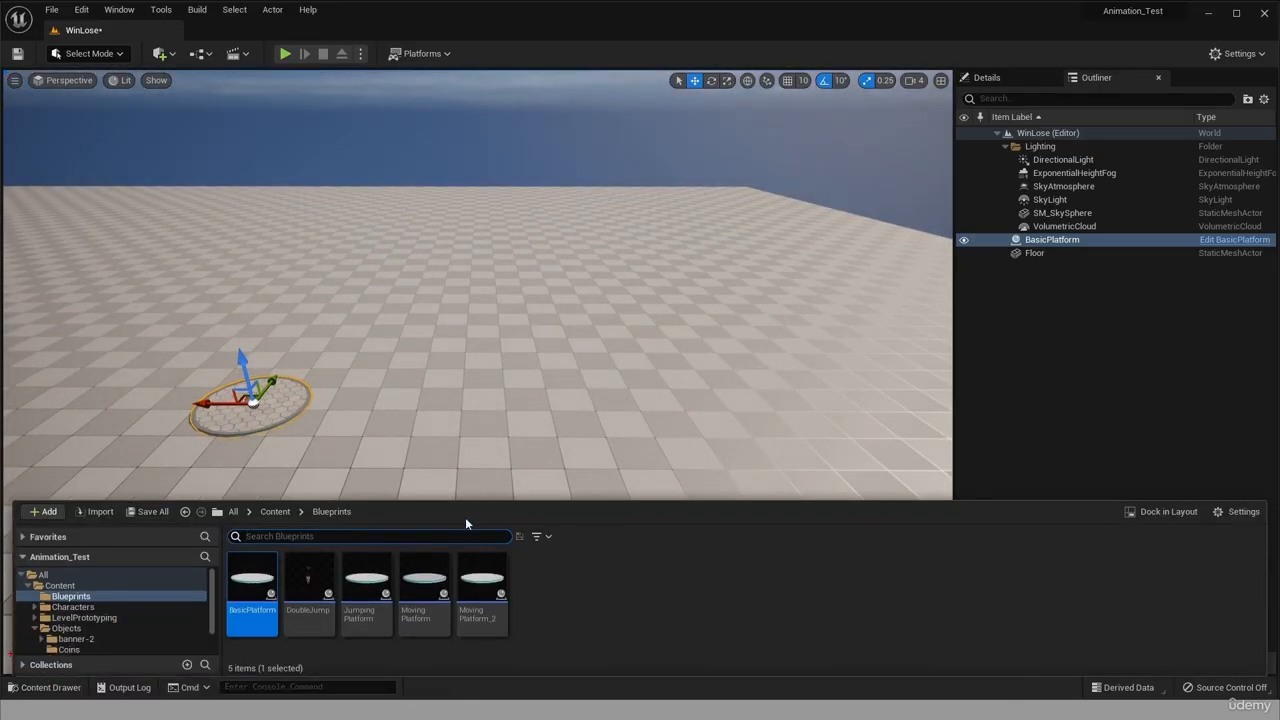
left_click(421, 585)
left_click_drag(421, 585, 396, 402)
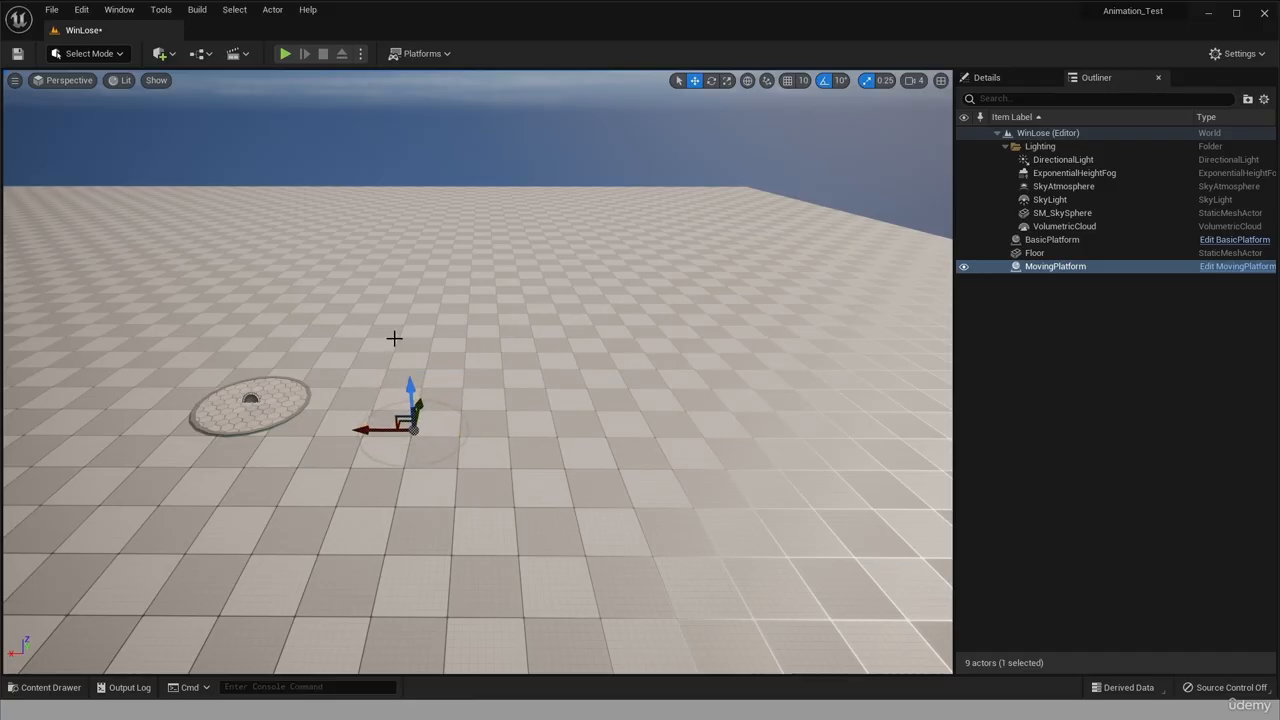
Place a MovingPlatform_2 blueprint beyond the first moving platform to extend the row, and deselect it.
left_click(45, 687)
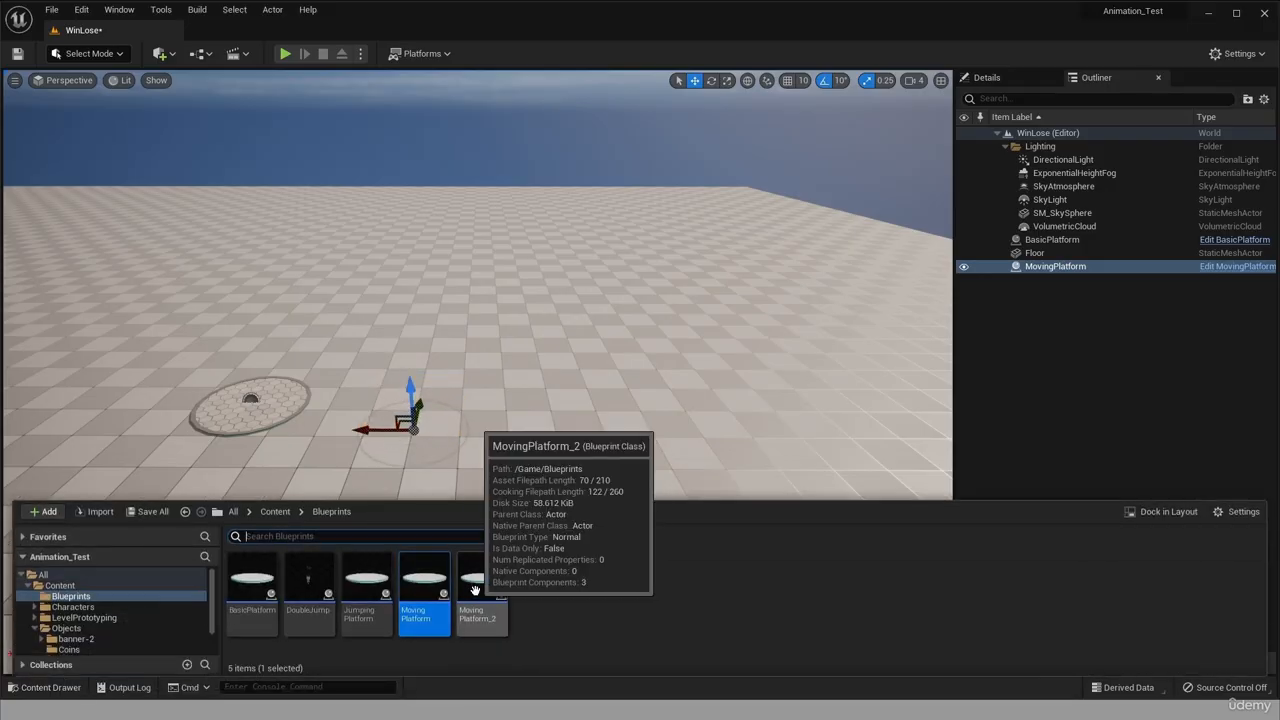
left_click_drag(482, 592, 575, 377)
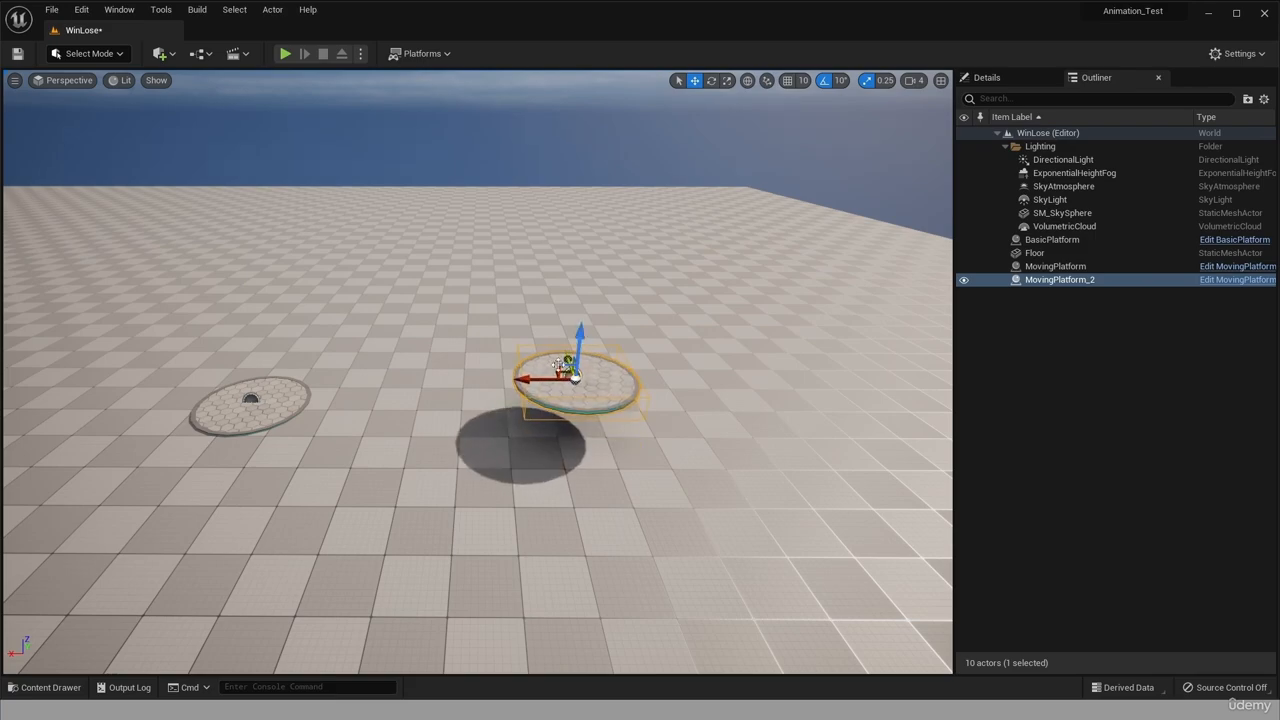
left_click(615, 500)
Place two more BasicPlatform blueprints one after the other beyond the second moving platform.
left_click(38, 687)
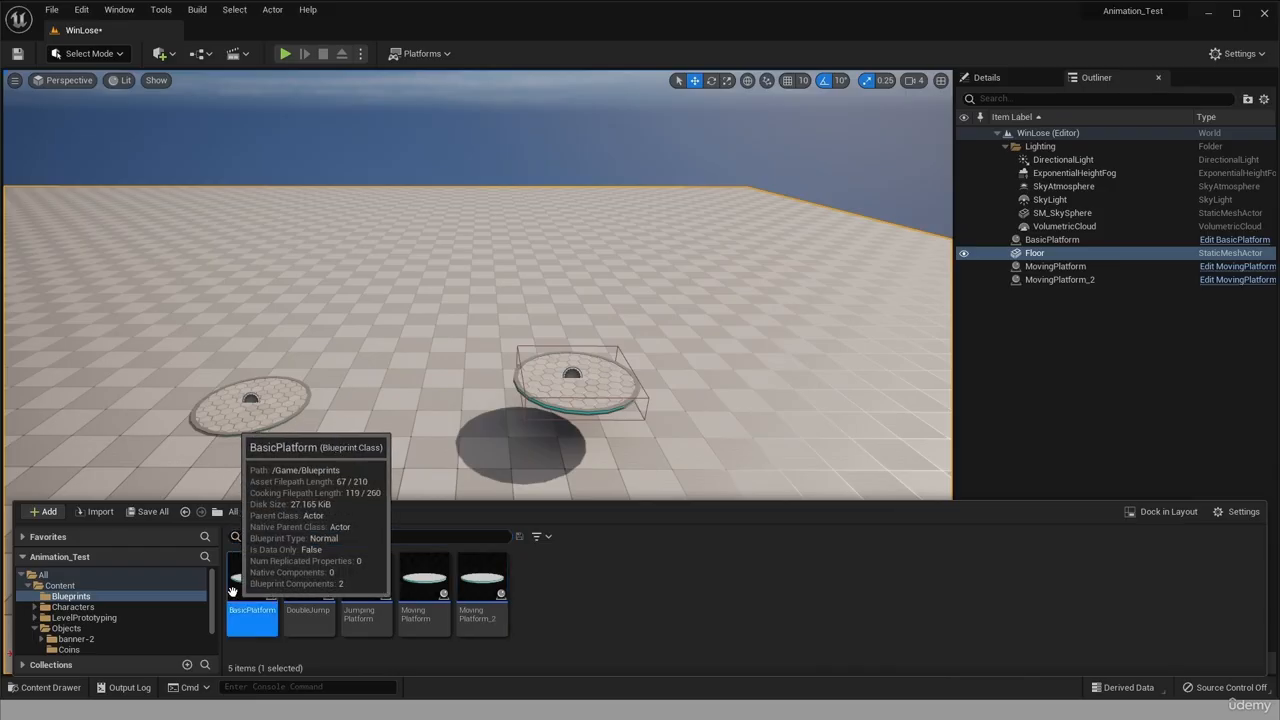
left_click_drag(250, 598, 776, 419)
right_click_drag(741, 547, 790, 548)
left_click(50, 688)
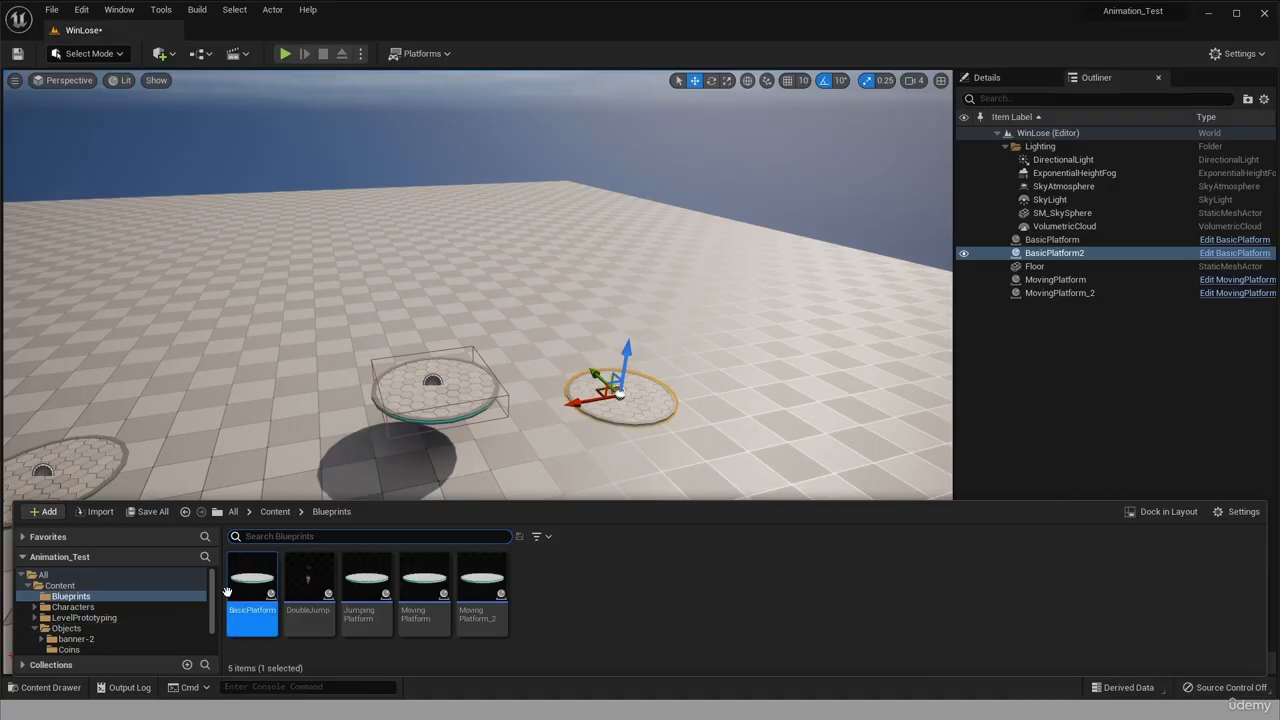
left_click_drag(252, 592, 745, 377)
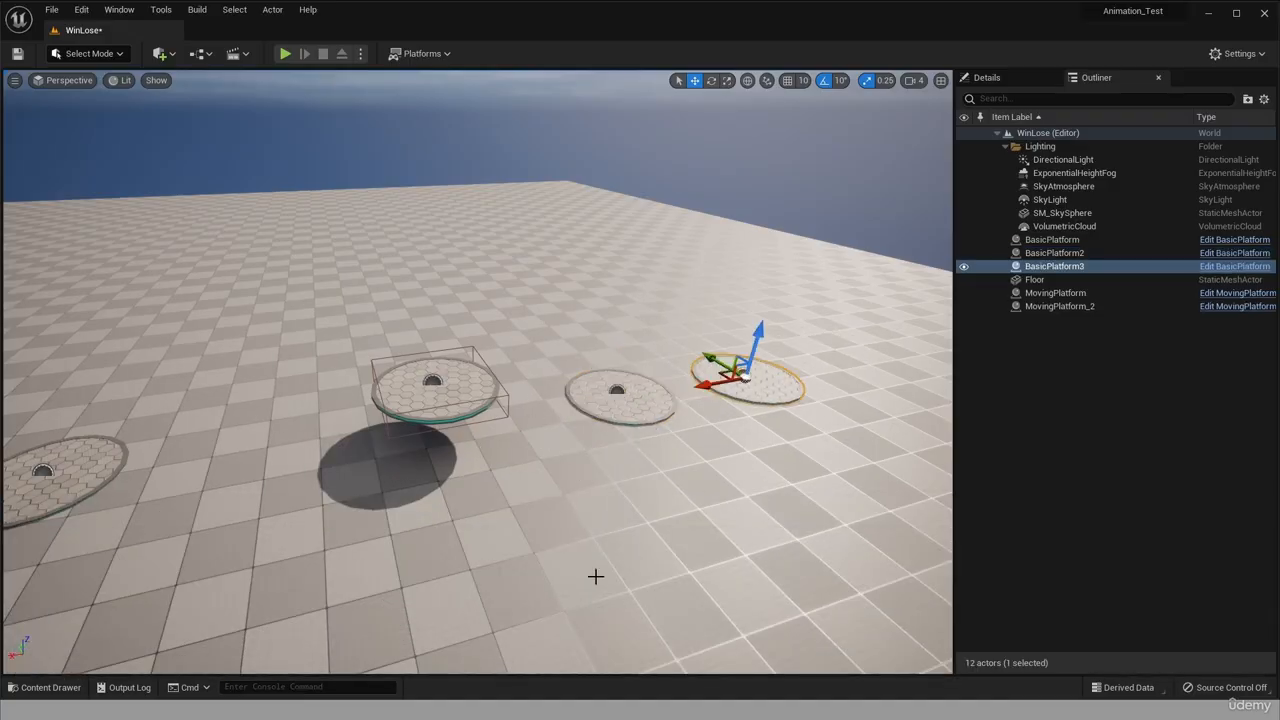
Delete the Floor so that only the row of platforms hangs in the level.
left_click(632, 584)
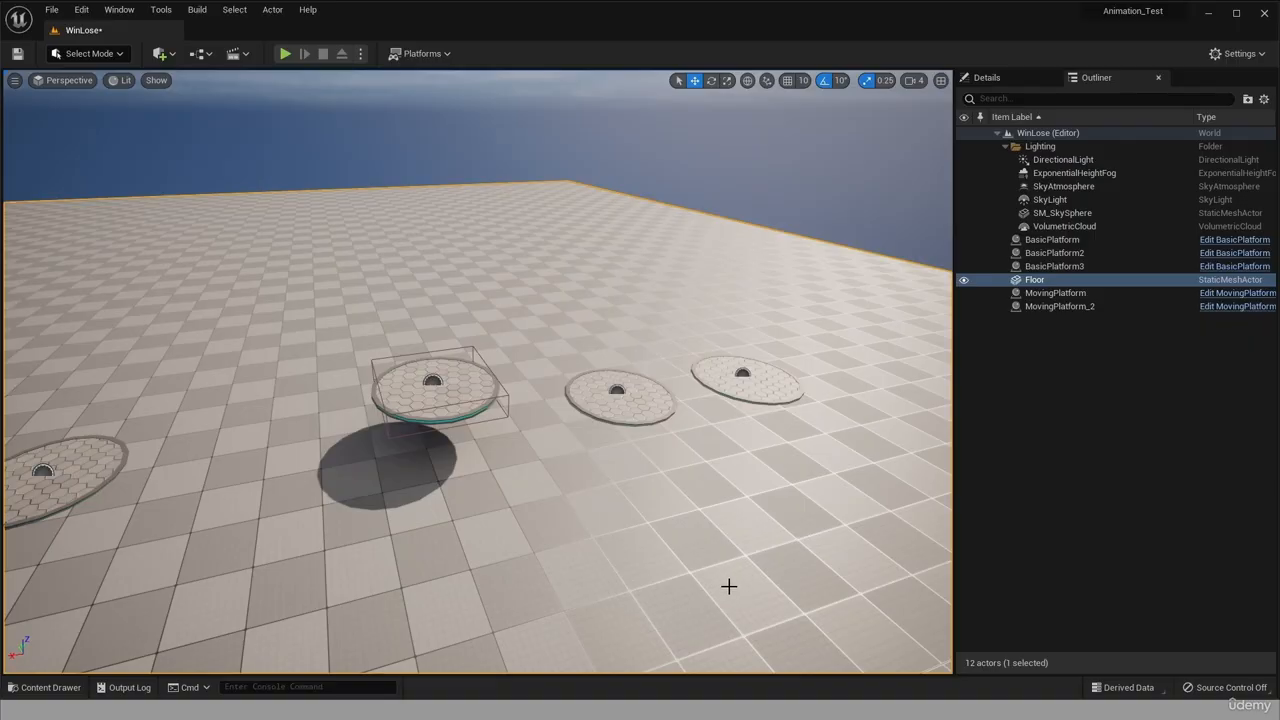
key("Delete")
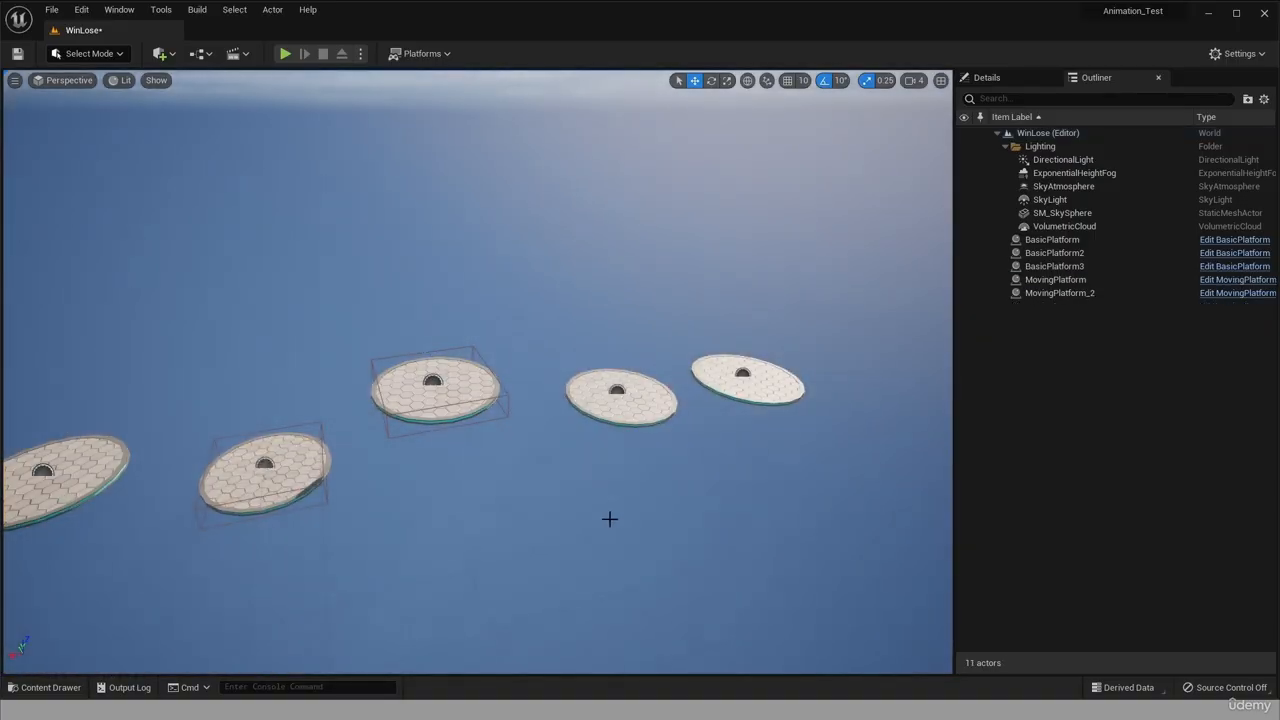
right_click_drag(606, 517, 720, 490)
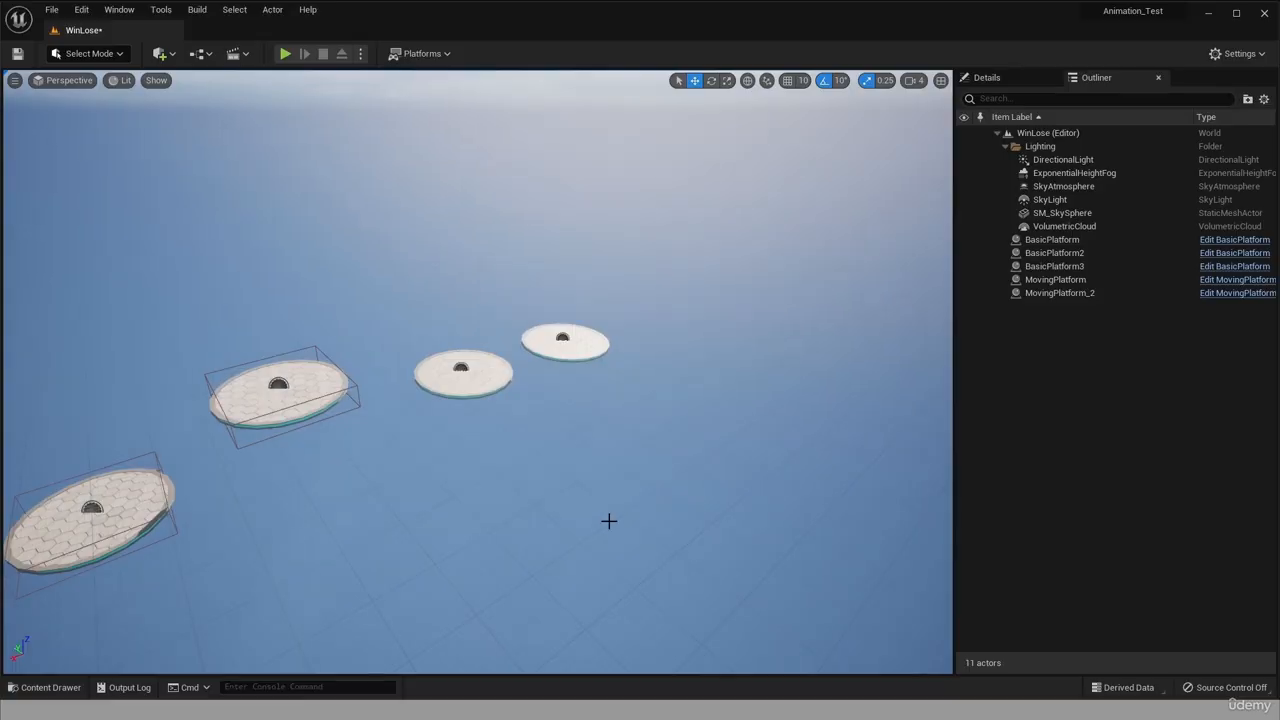
right_click_drag(348, 488, 321, 489)
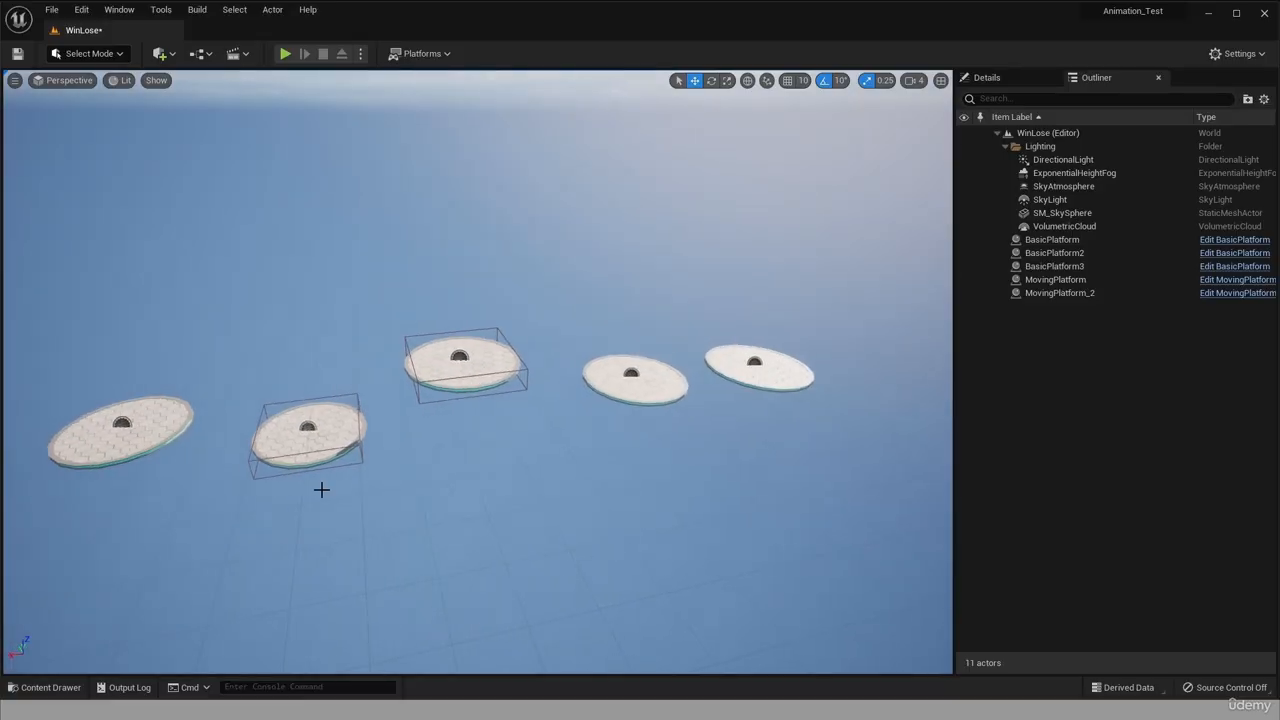
Add a Player Start actor from the Basic actors to the level.
left_click(160, 53)
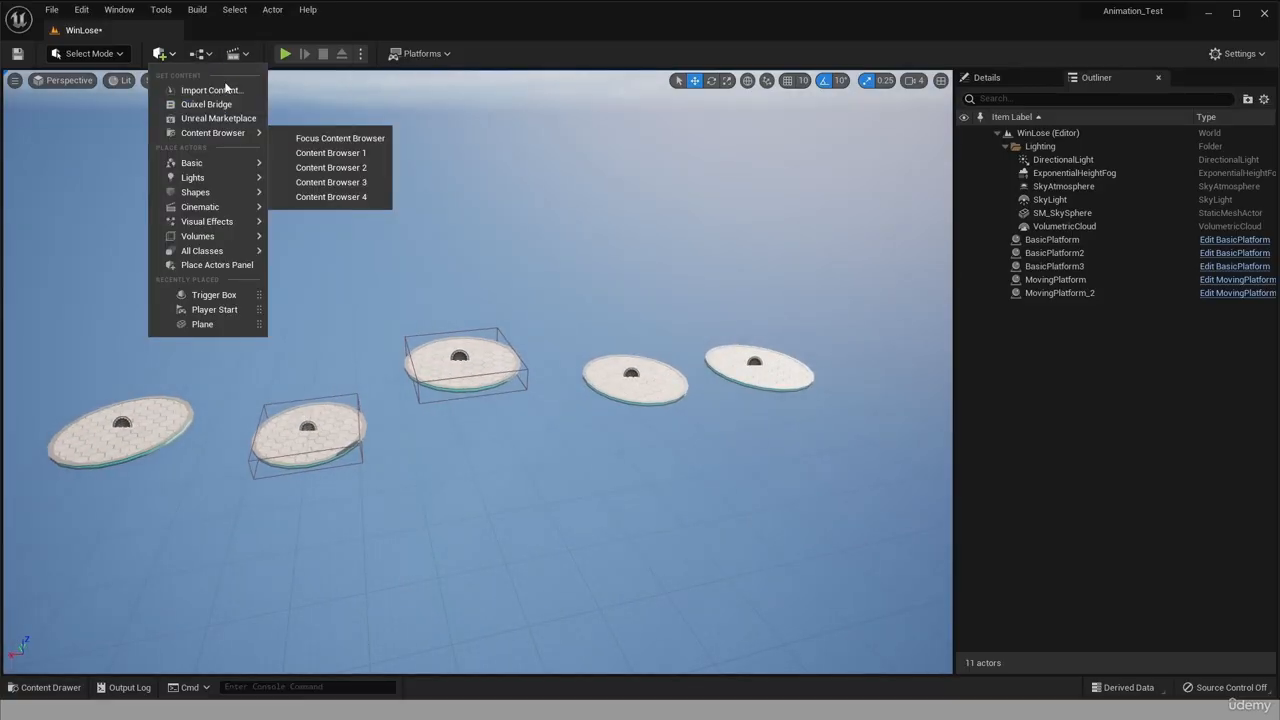
mouse_move(233, 163)
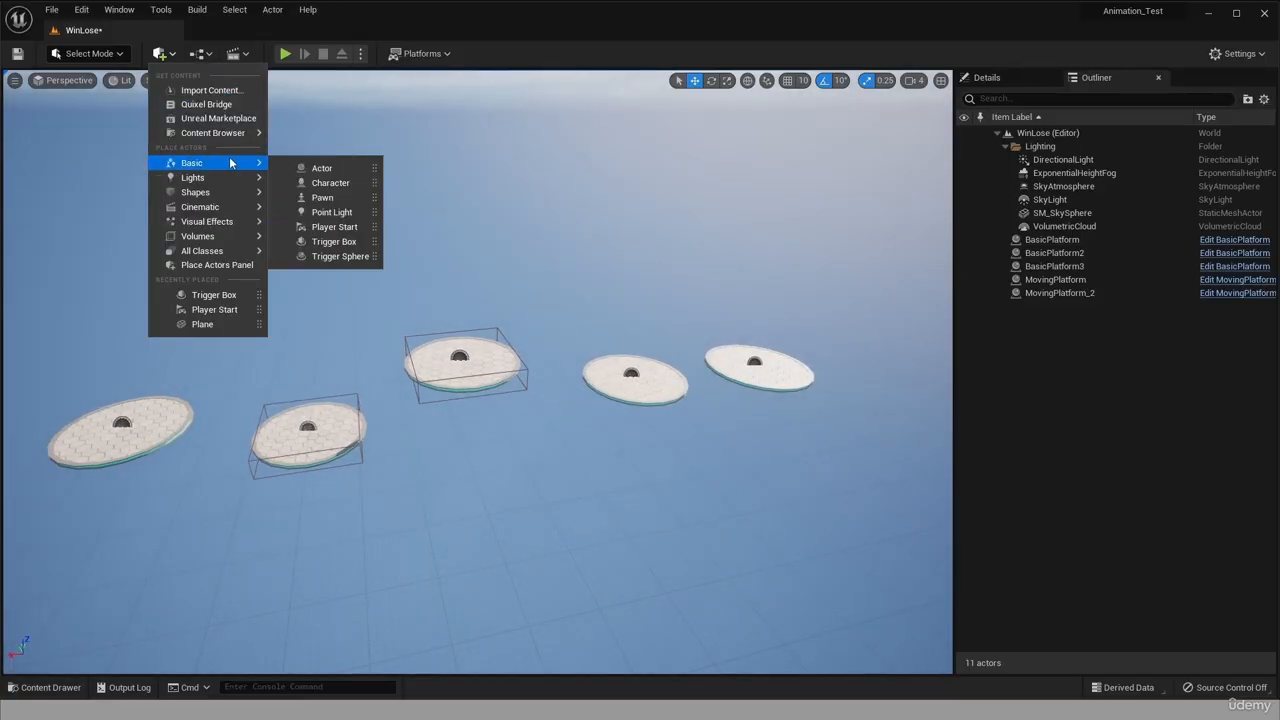
left_click(327, 227)
Move the Player Start over the centre of the first basic platform and lower it to just above the surface.
left_click_drag(435, 375, 40, 390)
left_click_drag(133, 395, 152, 378)
left_click_drag(152, 378, 45, 440, "alt")
left_click_drag(338, 246, 382, 234)
left_click_drag(341, 192, 343, 206)
left_click_drag(307, 271, 200, 200, "alt")
left_click_drag(409, 322, 413, 279)
left_click_drag(413, 279, 400, 290, "alt")
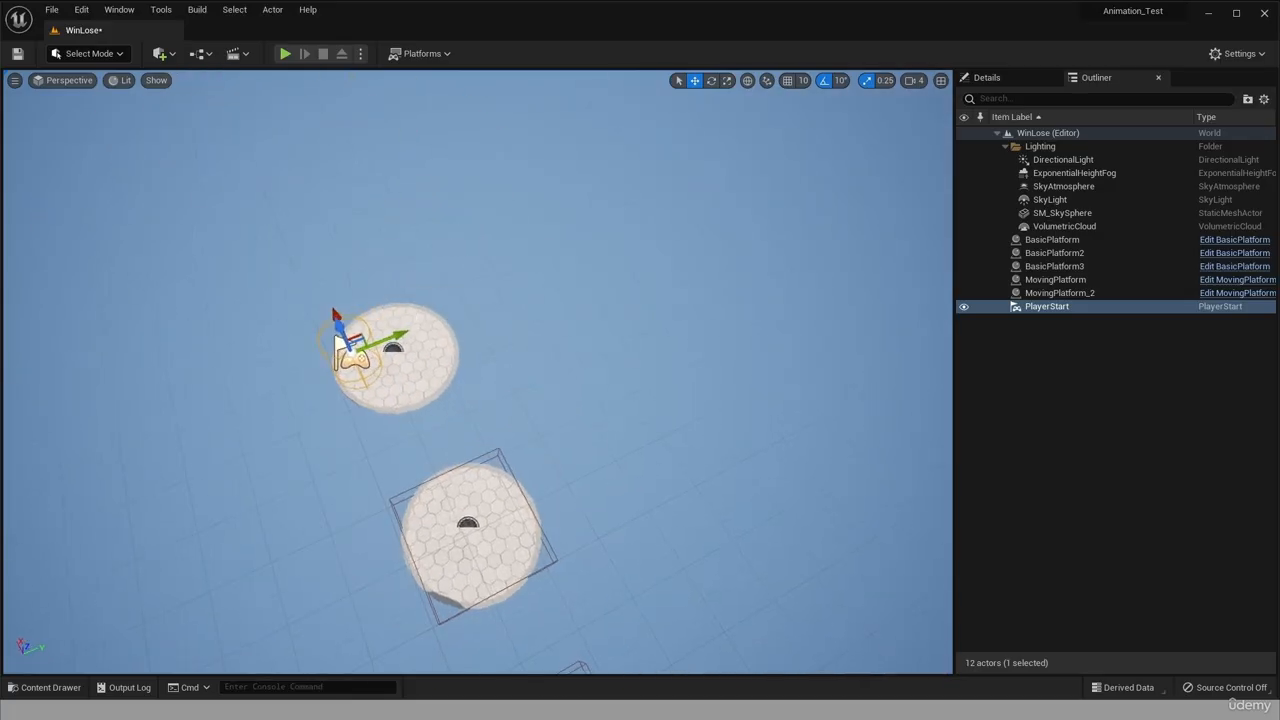
left_click_drag(392, 337, 490, 275)
left_click_drag(430, 362, 394, 368)
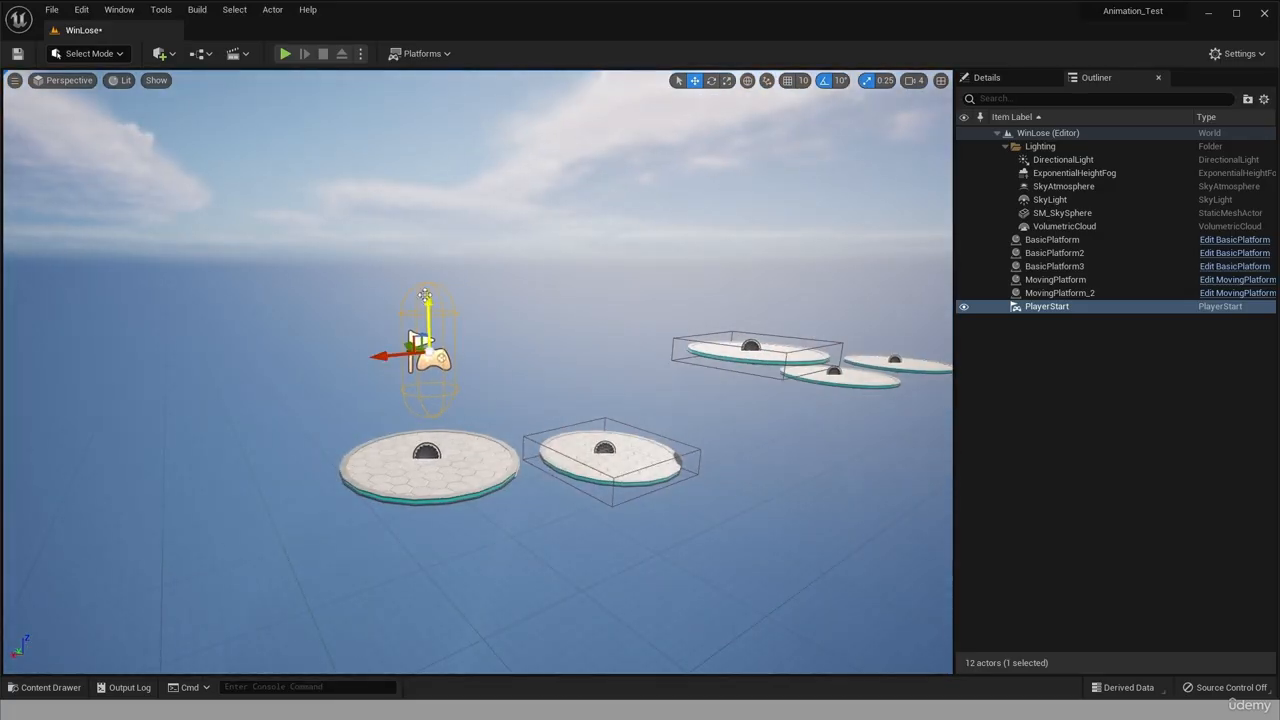
left_click_drag(427, 305, 427, 348)
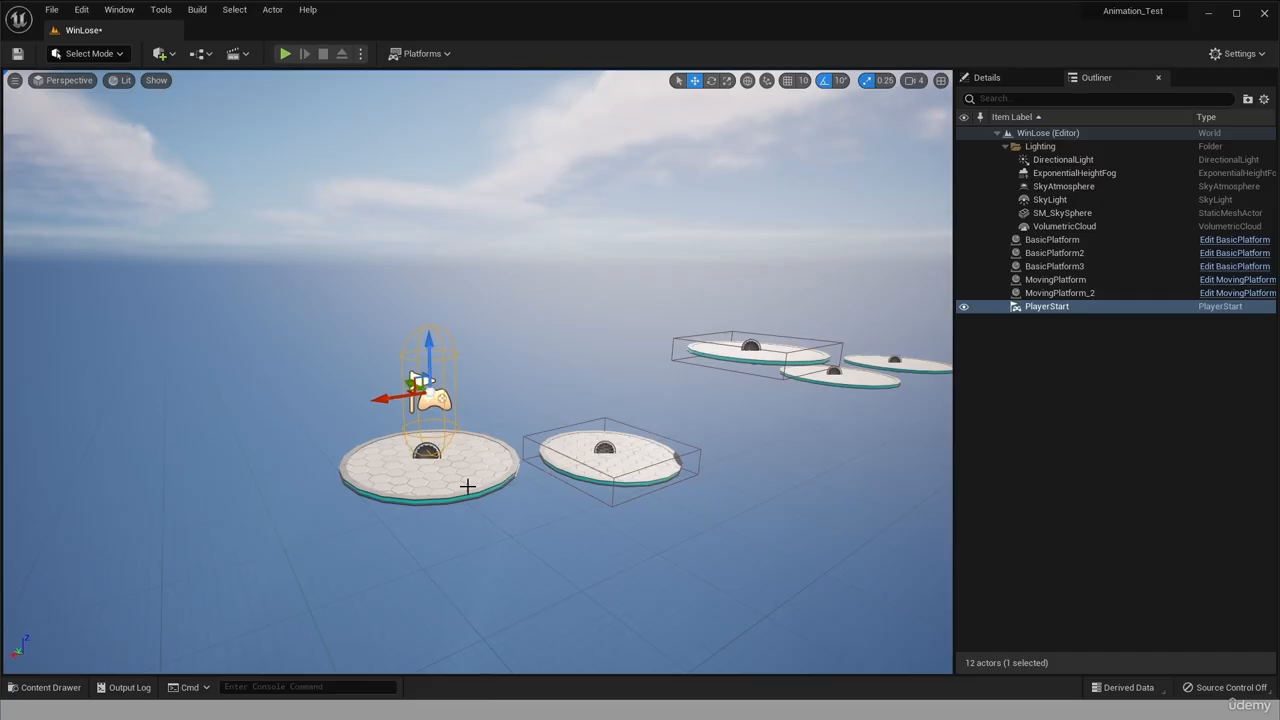
Playtest the level to check which way the character faces relative to the platforms, and end the session.
left_click(285, 53)
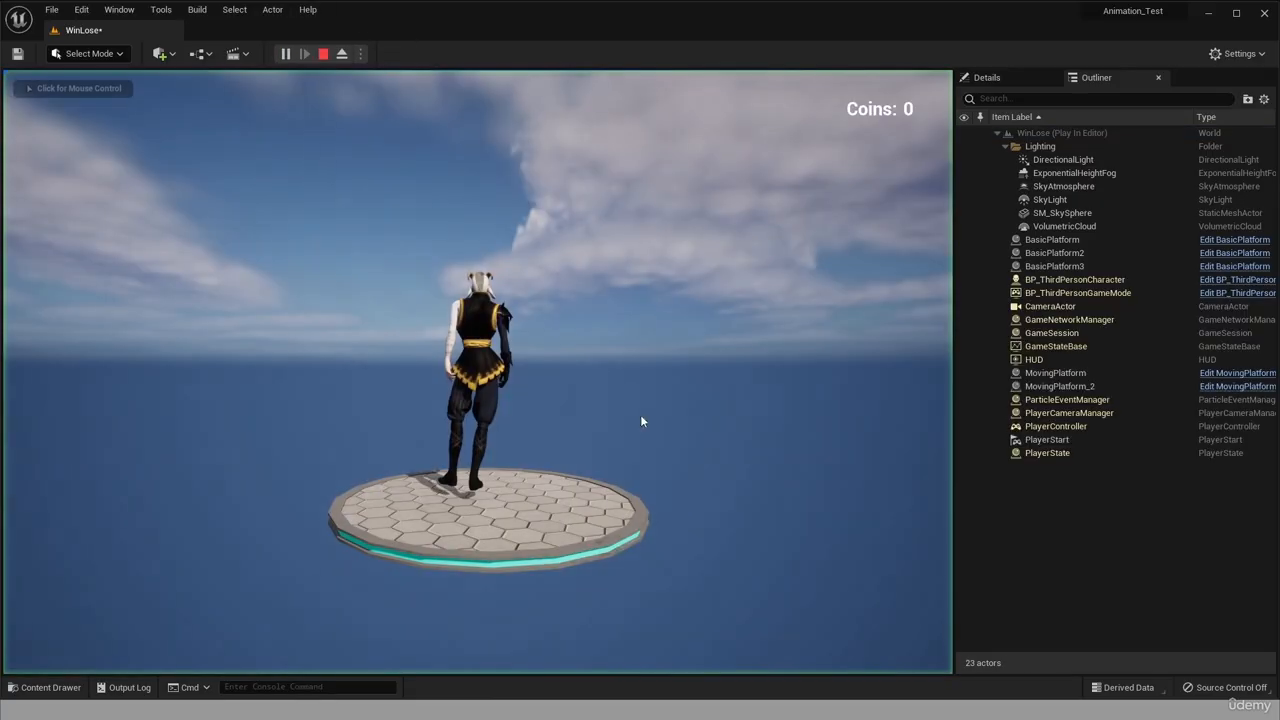
left_click(632, 481)
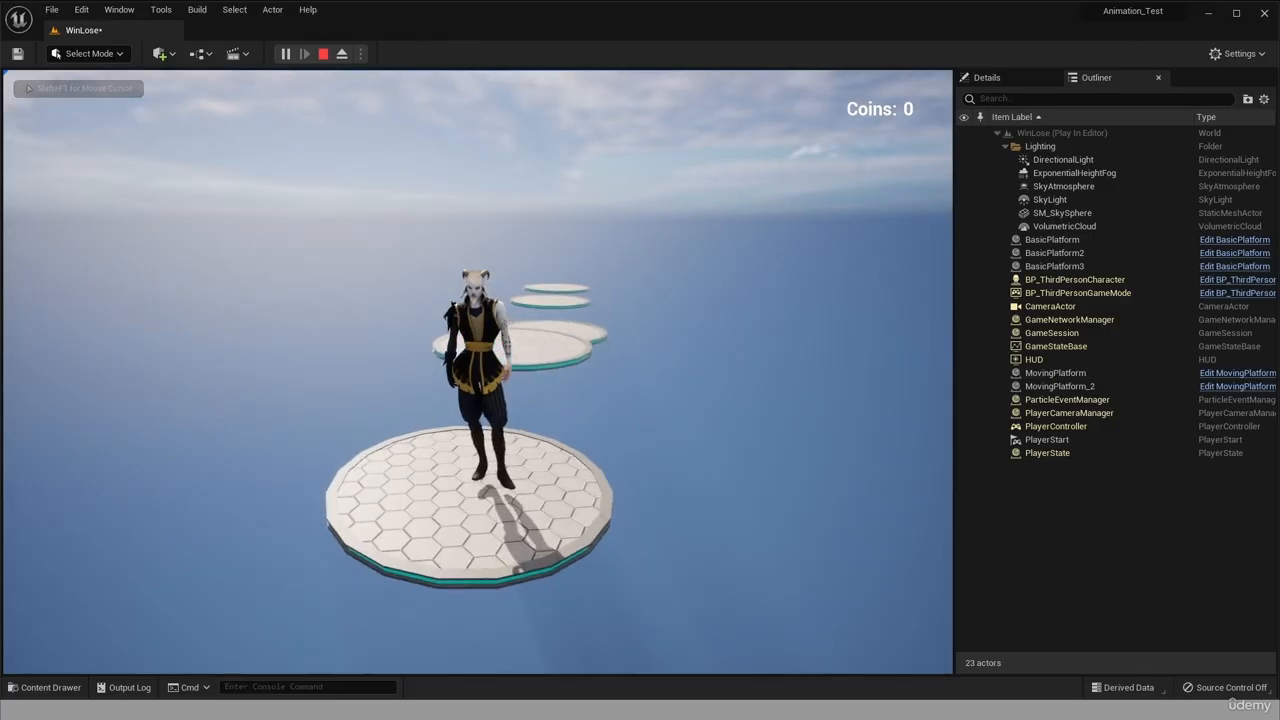
key("Escape")
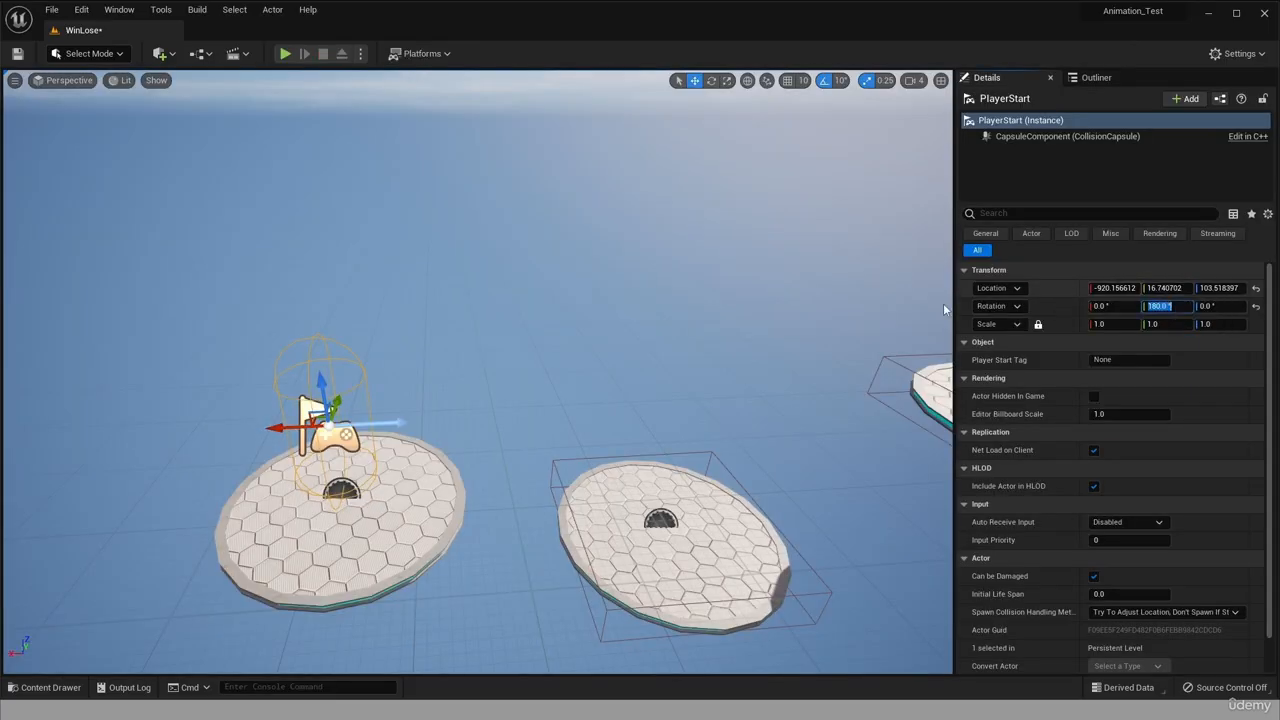
Playtest the level by running and jumping from the first platform toward the next ones, and end the session.
left_click(426, 563)
key("alt+p")
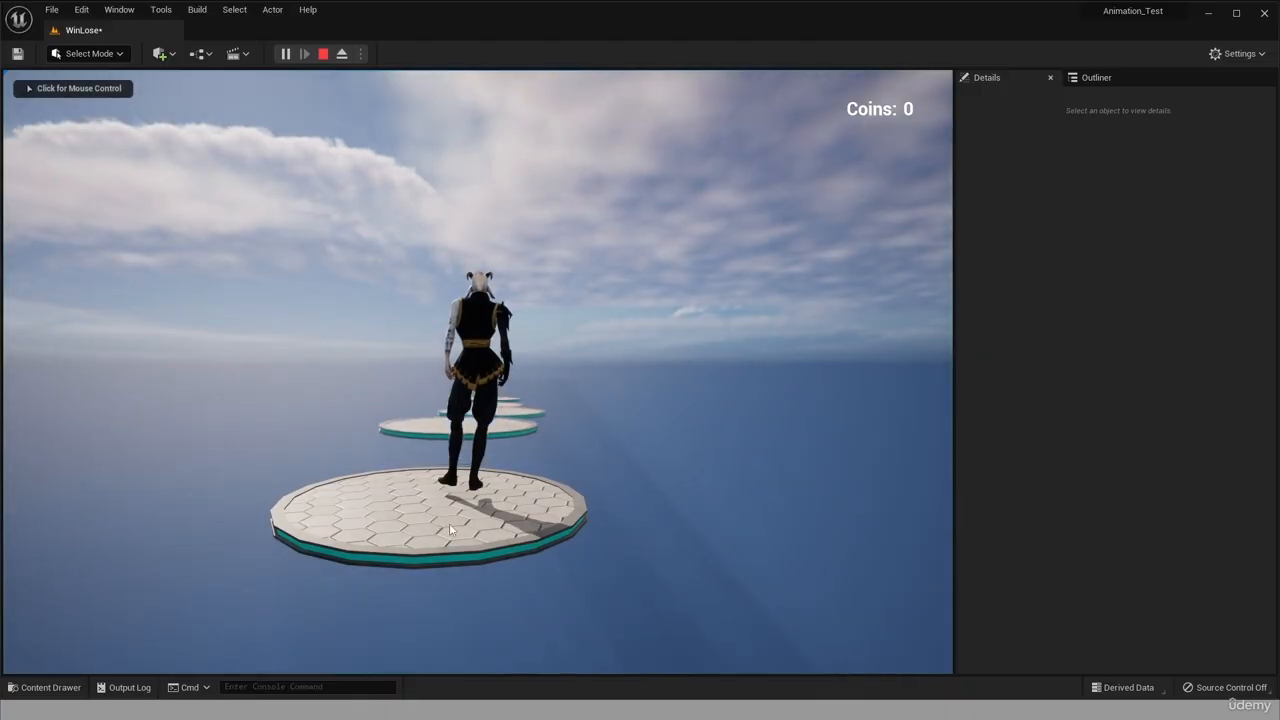
key("a")
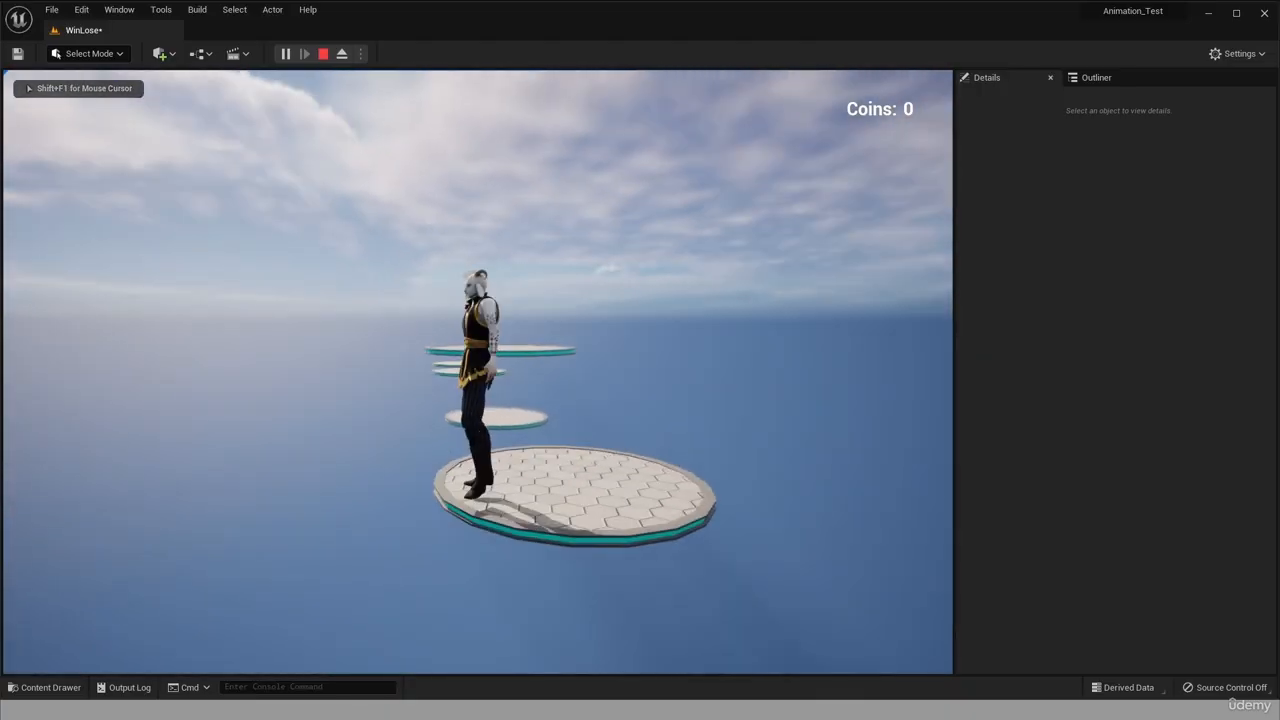
key("w")
key("d")
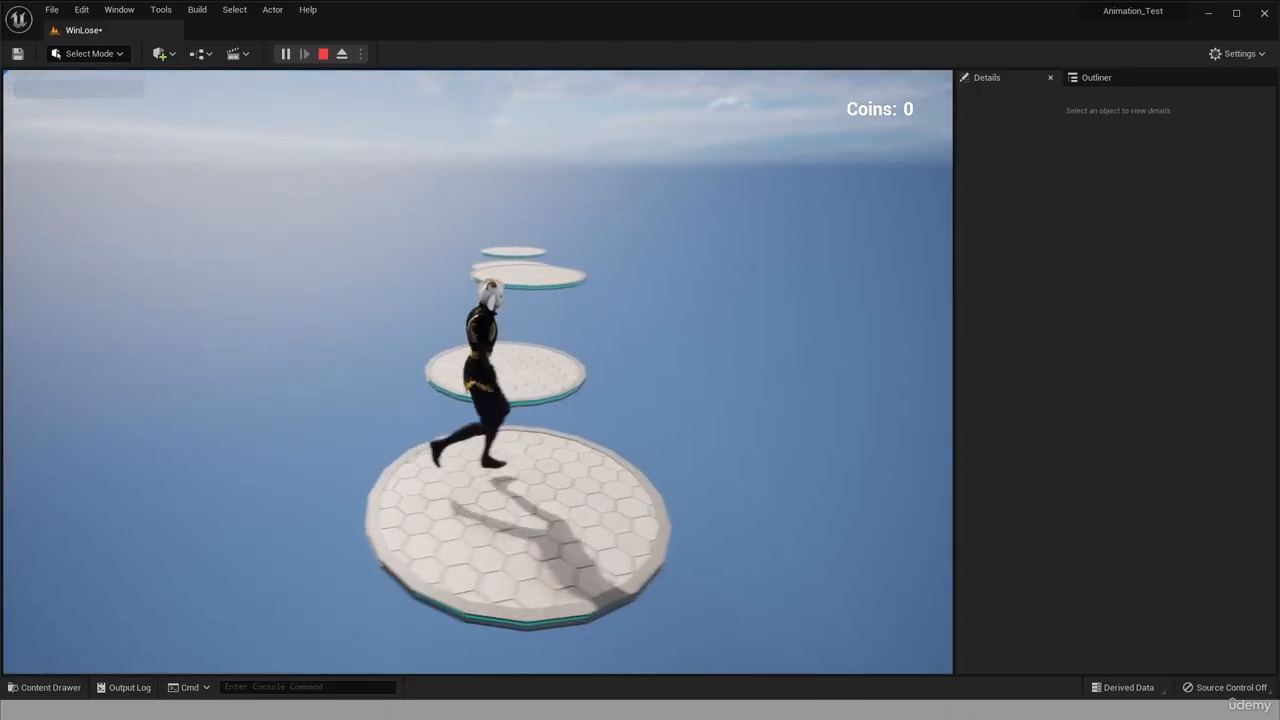
key("w")
key("space")
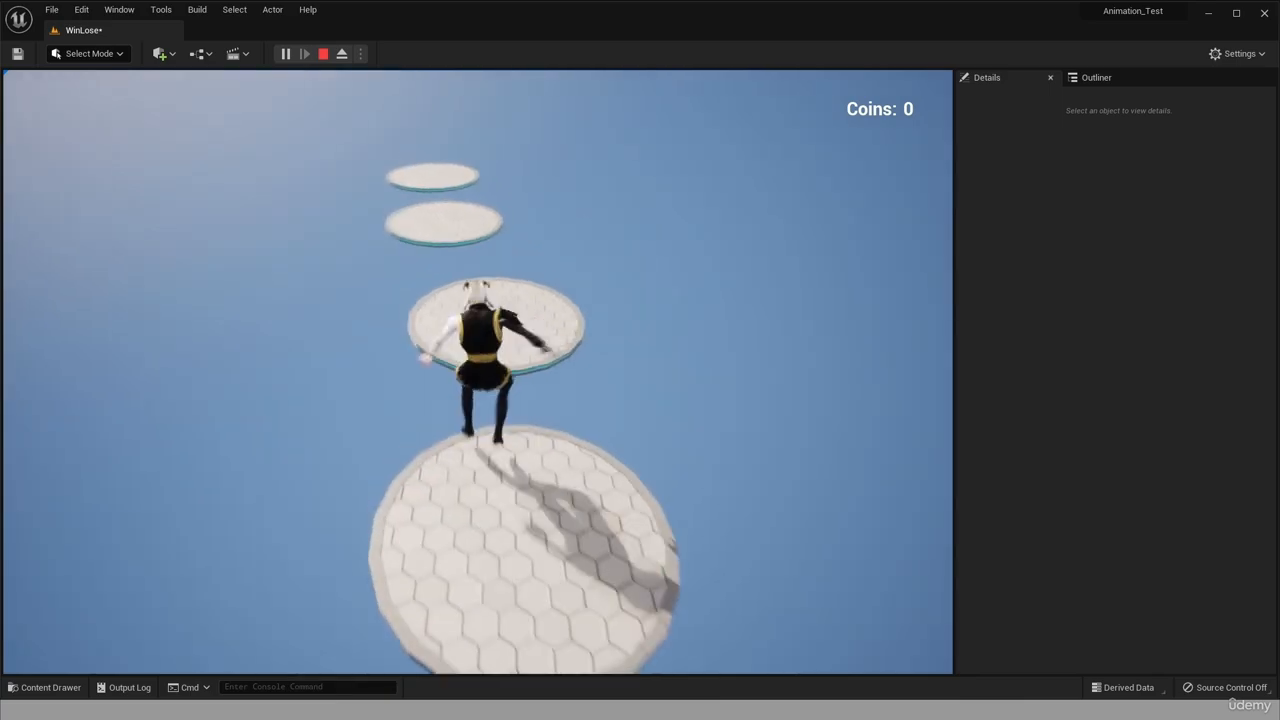
key("s")
key("w")
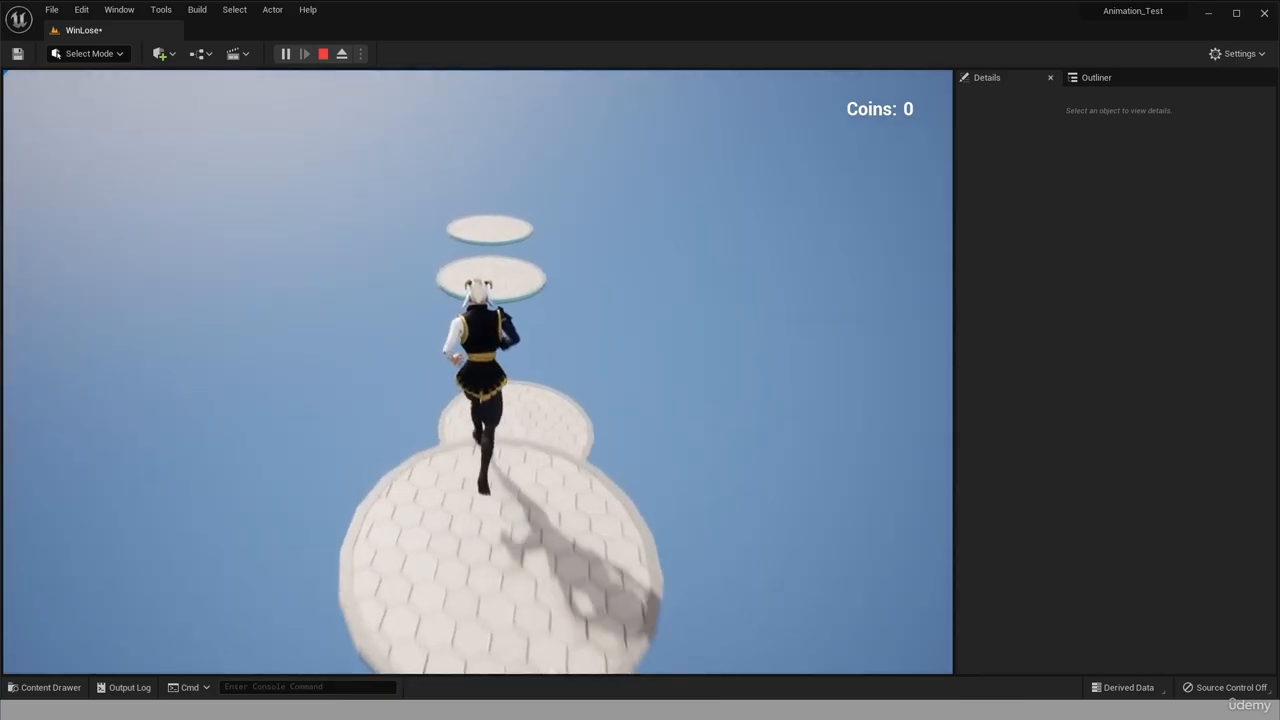
key("space")
key("Escape")
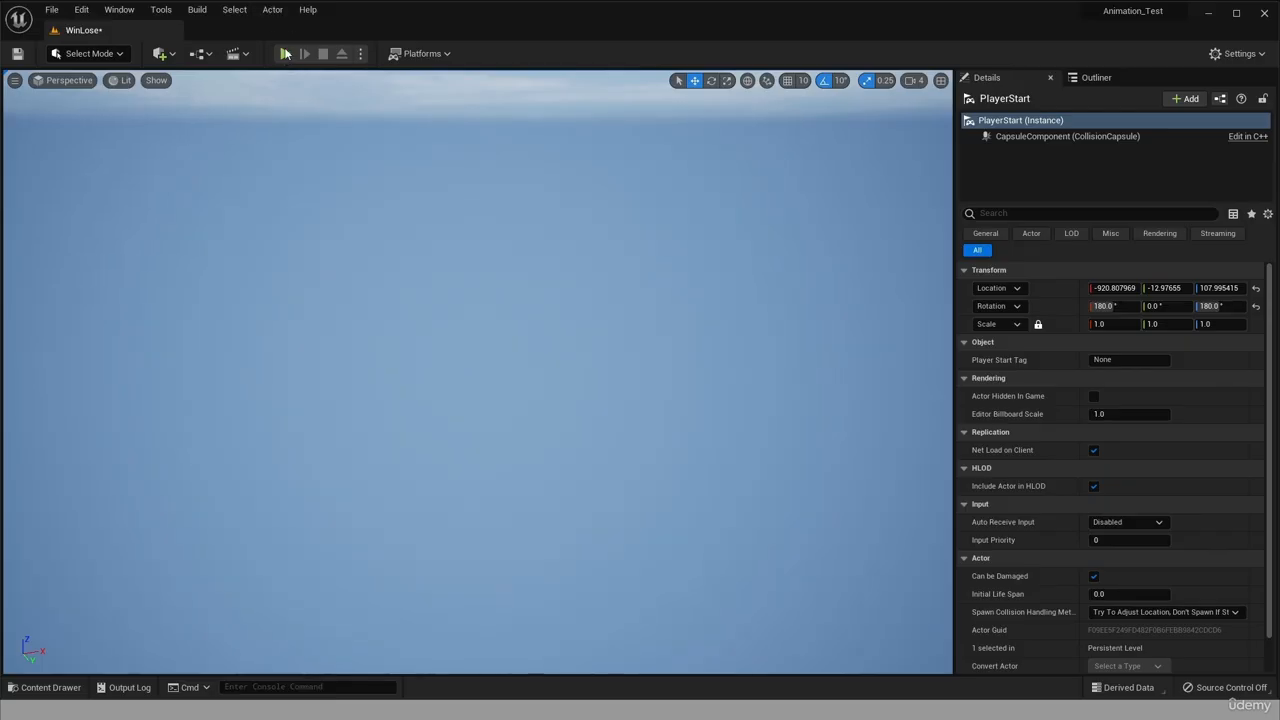
Shift the second moving platform and the two far basic platforms along the X axis toward the start to narrow the gaps.
left_click(285, 54)
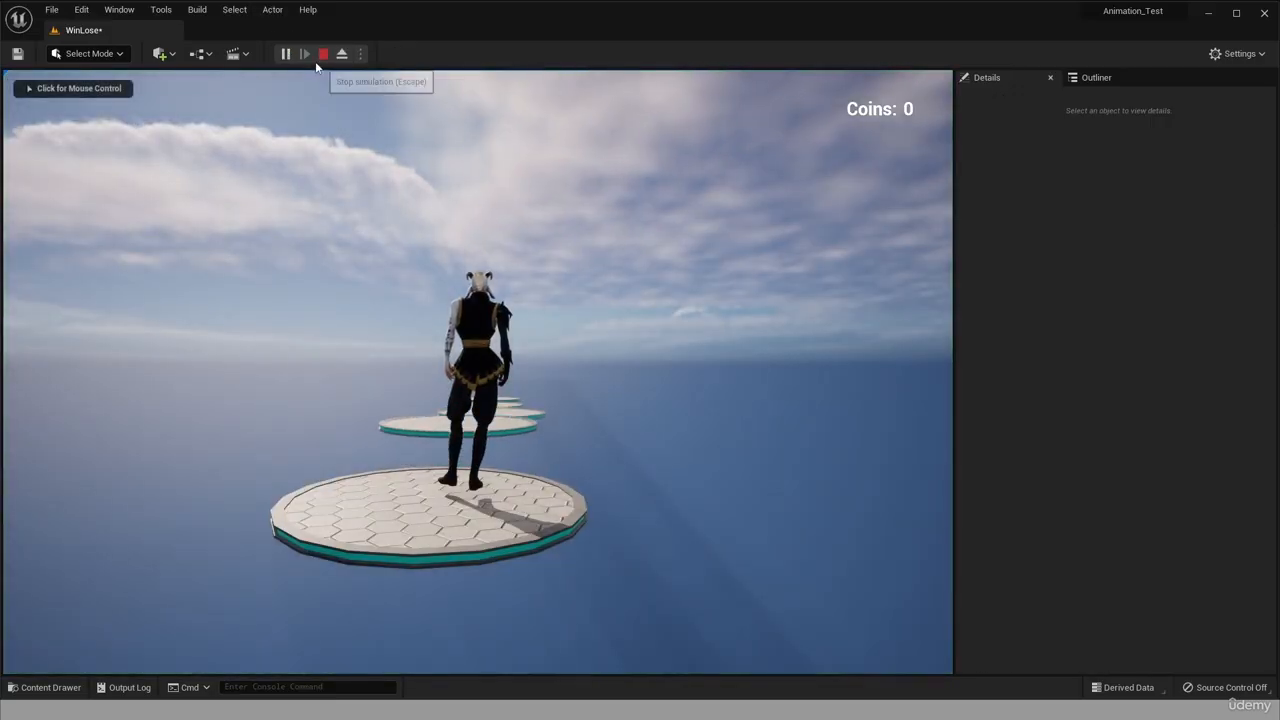
left_click(321, 57)
left_click_drag(474, 249, 474, 190)
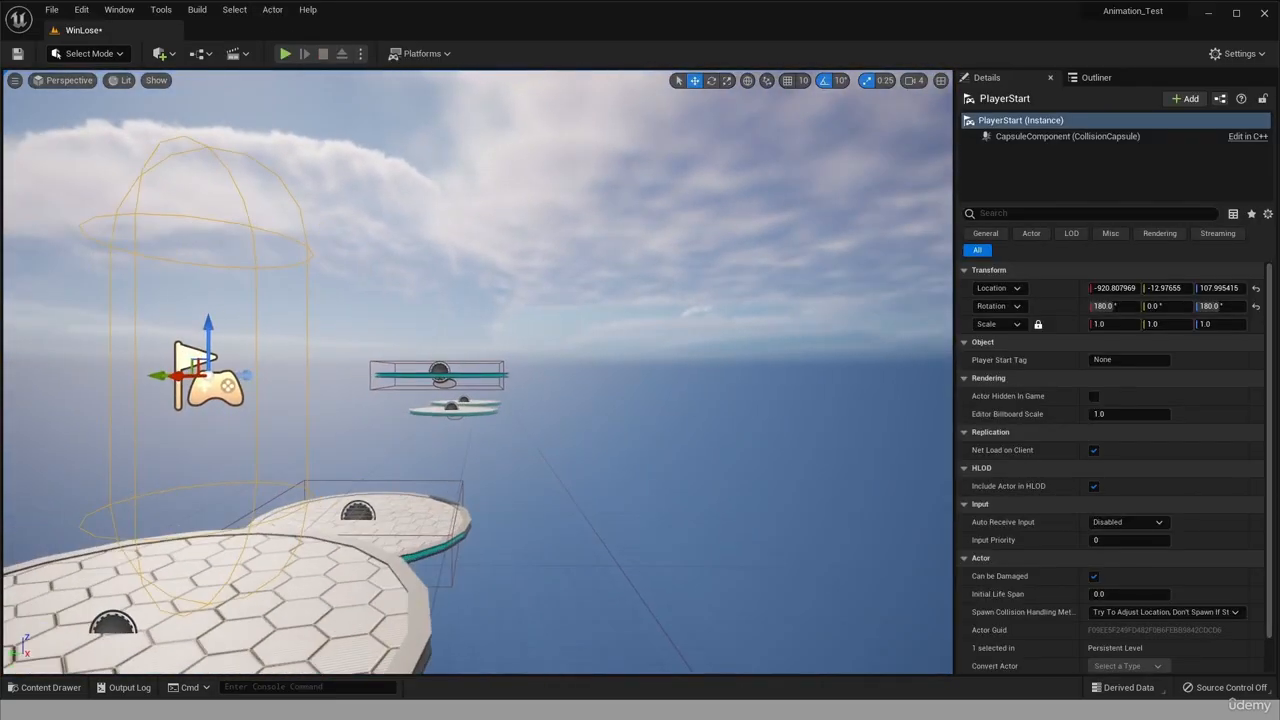
right_click_drag(600, 454, 590, 610)
scroll(623, 471, "down", 5)
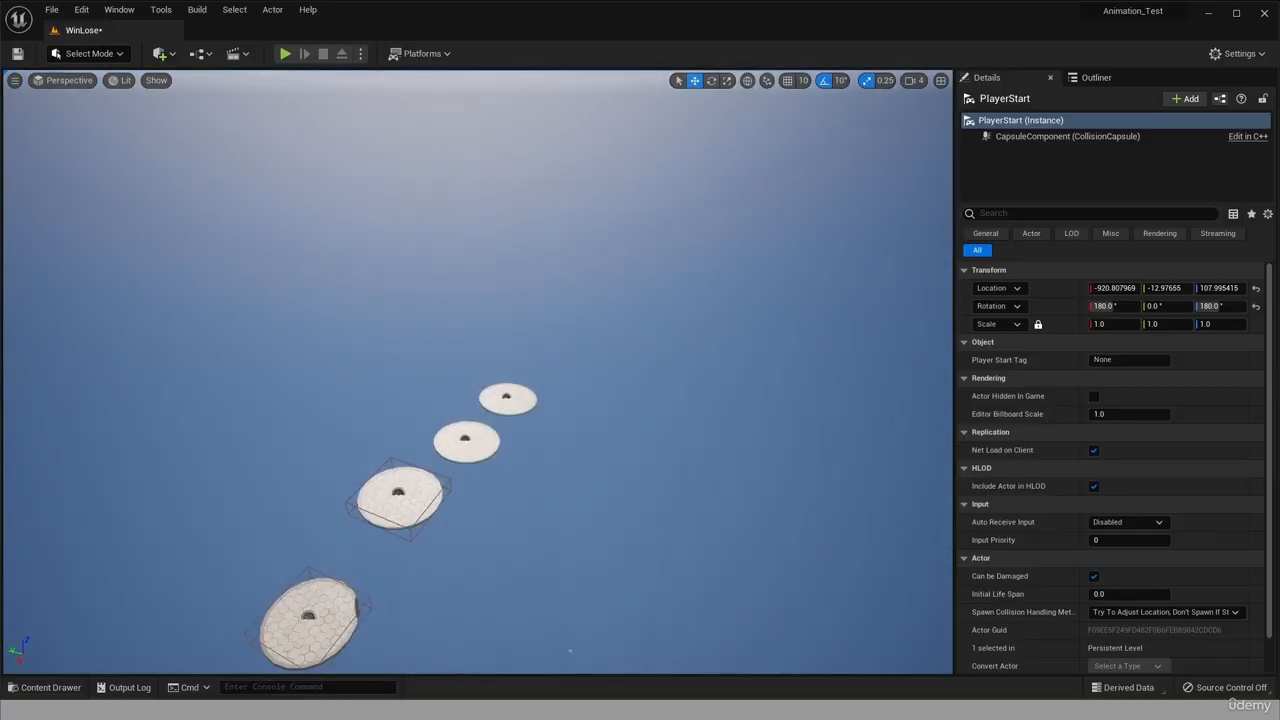
right_click_drag(531, 400, 560, 290)
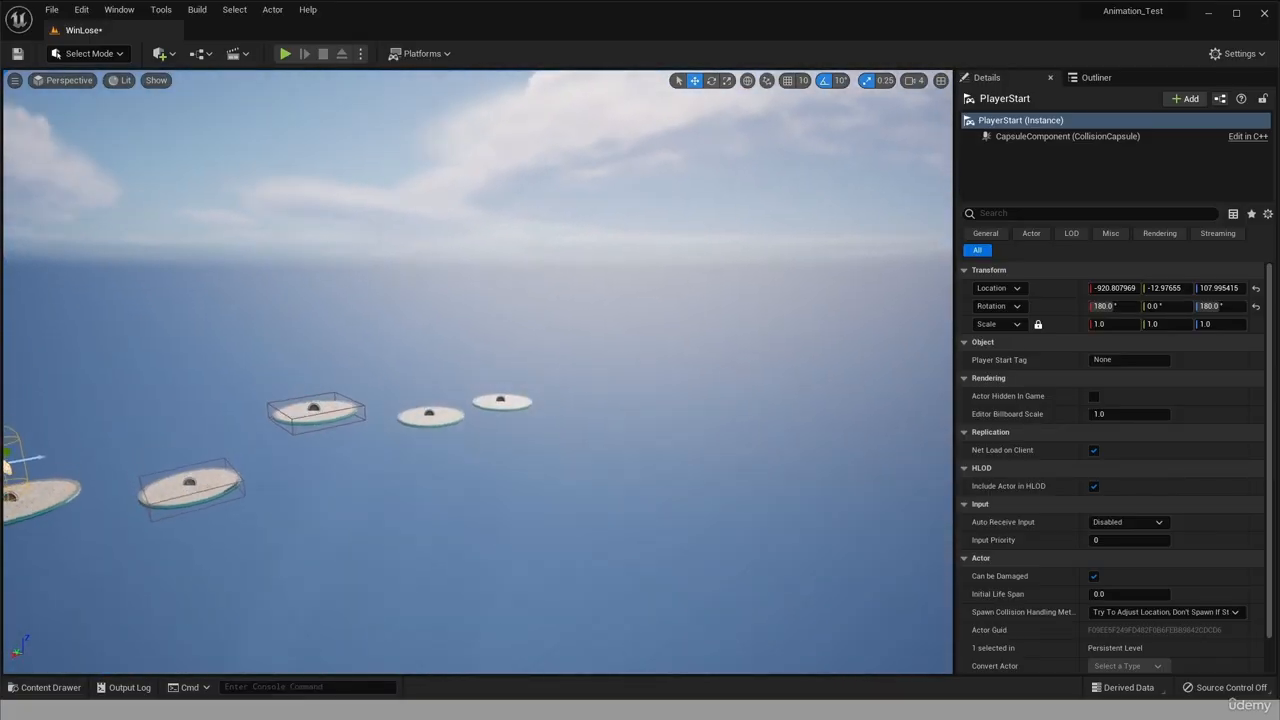
left_click_drag(344, 499, 336, 511, "alt")
left_click(323, 425)
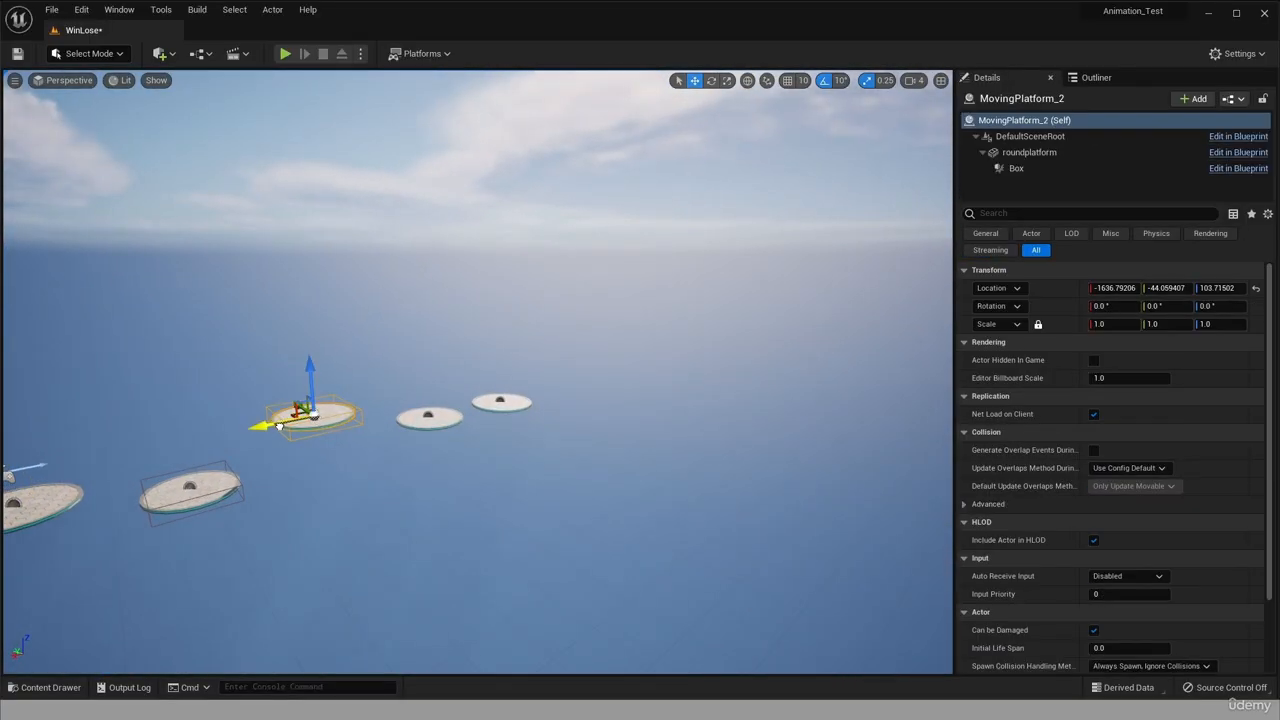
left_click_drag(278, 426, 262, 432)
left_click(420, 416)
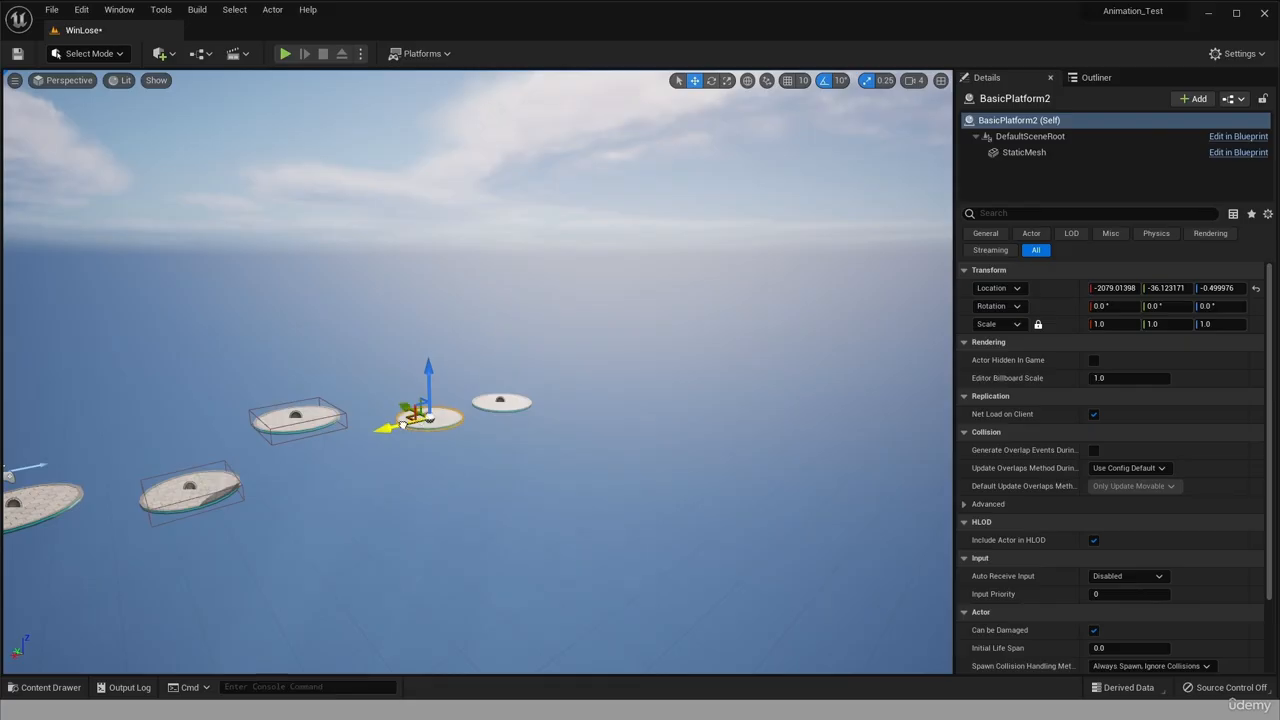
left_click_drag(401, 425, 381, 429)
left_click(482, 403)
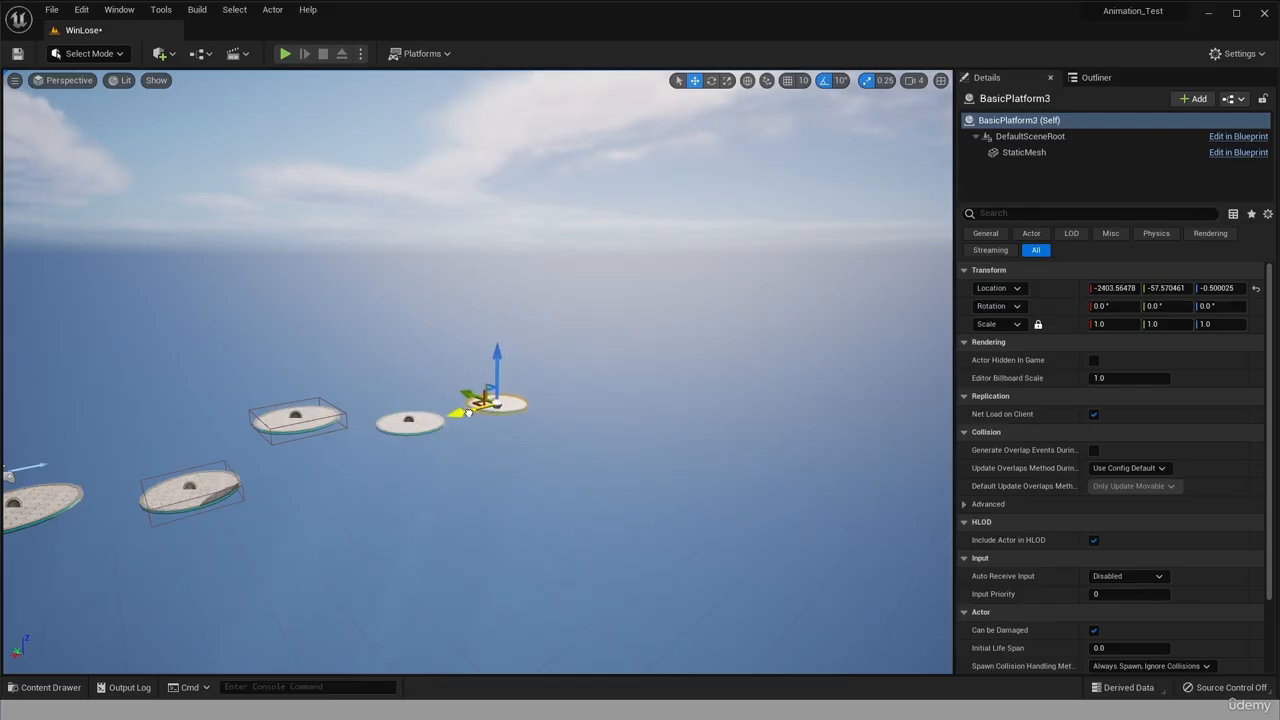
left_click(382, 94)
Playtest the level again, jumping across the more closely spaced platforms, and end the session.
left_click(285, 54)
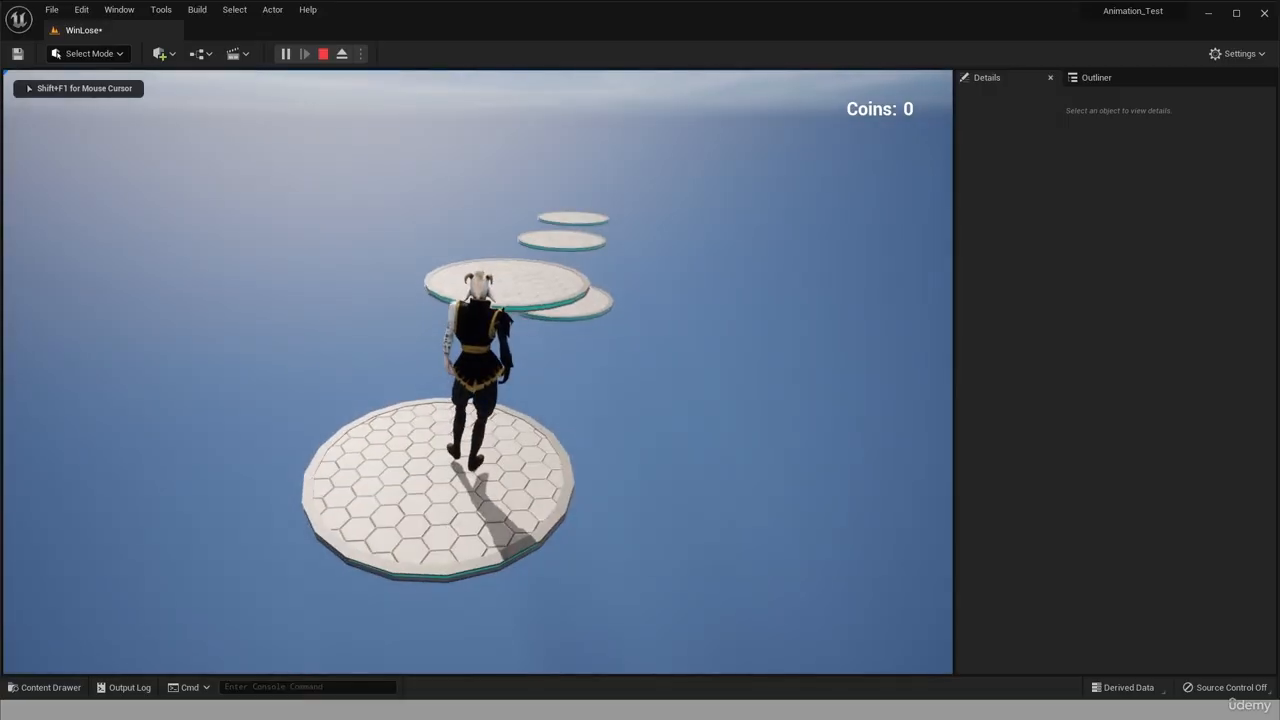
key("w")
key("space")
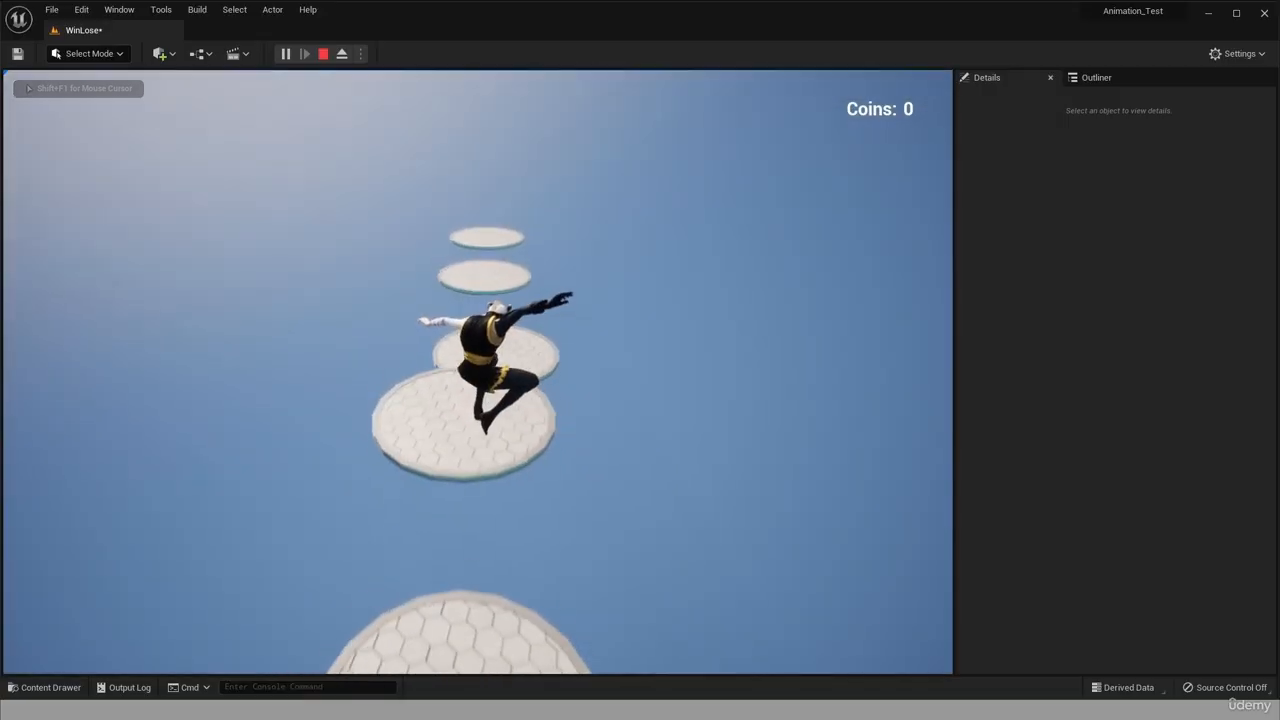
key("space")
key("space")
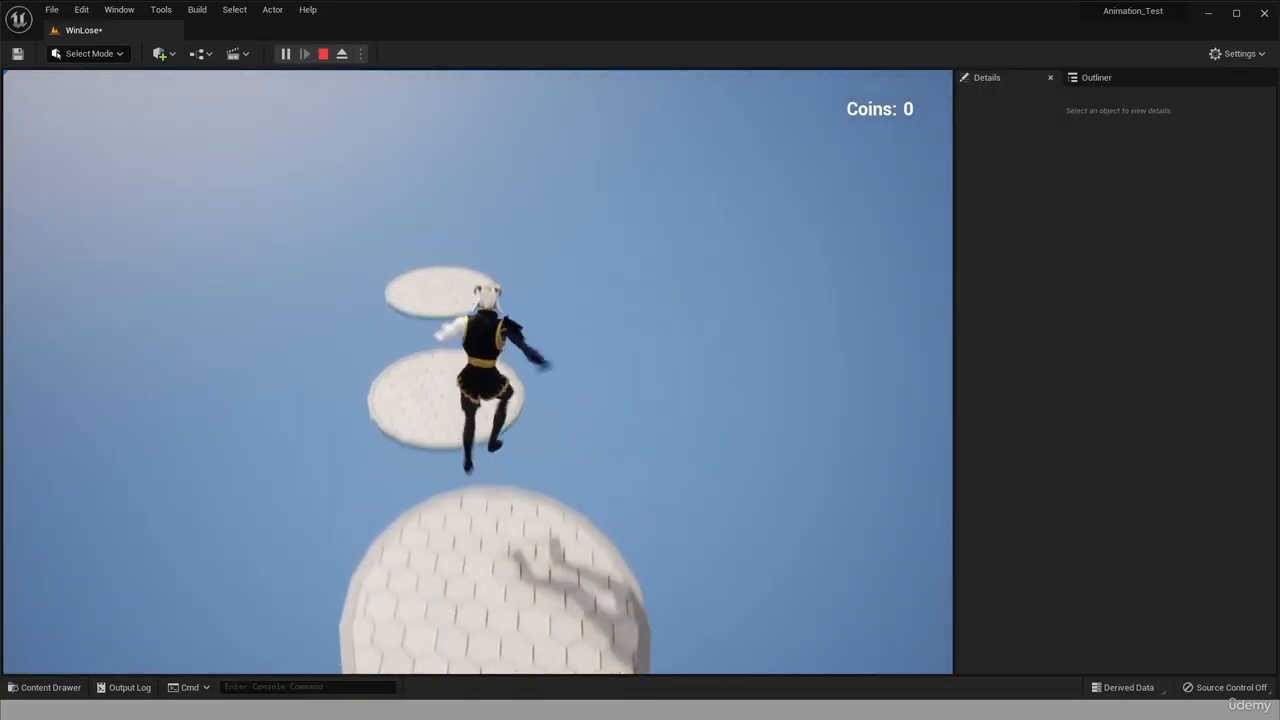
key("space")
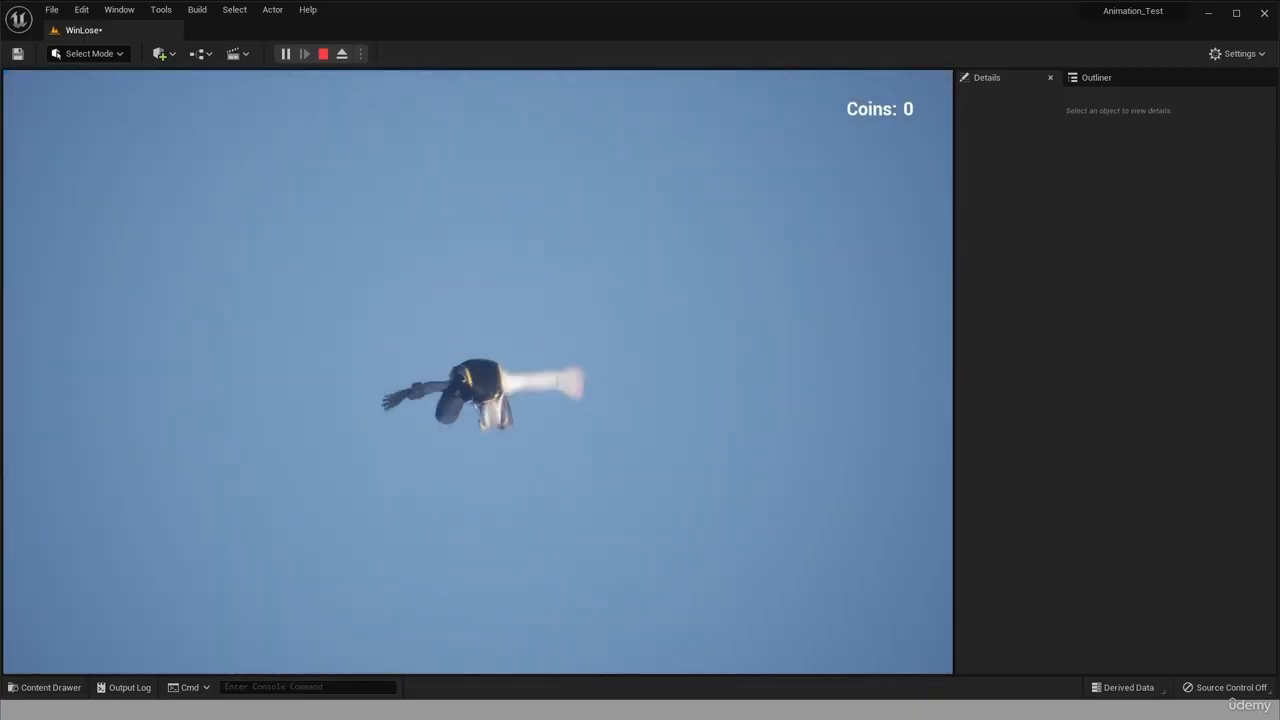
key("Escape")
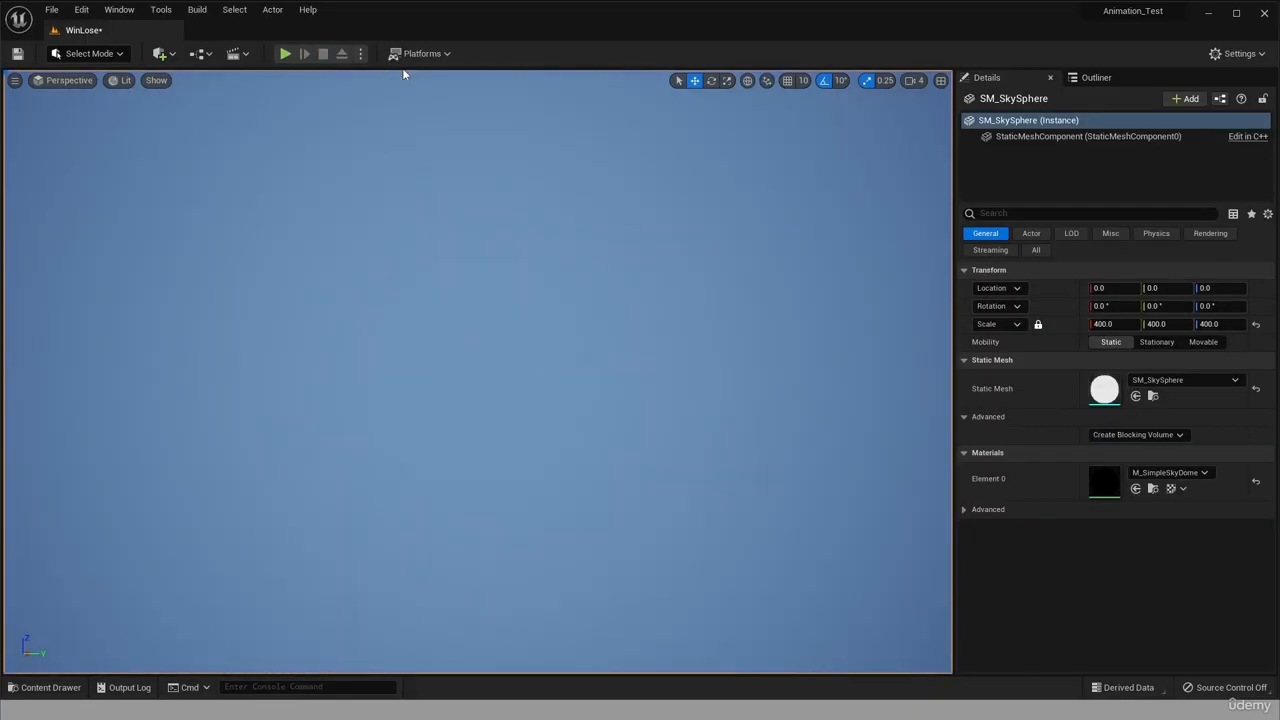
Examine the row of platforms from above and the empty space around and beneath it.
left_click(287, 54)
left_click(340, 53)
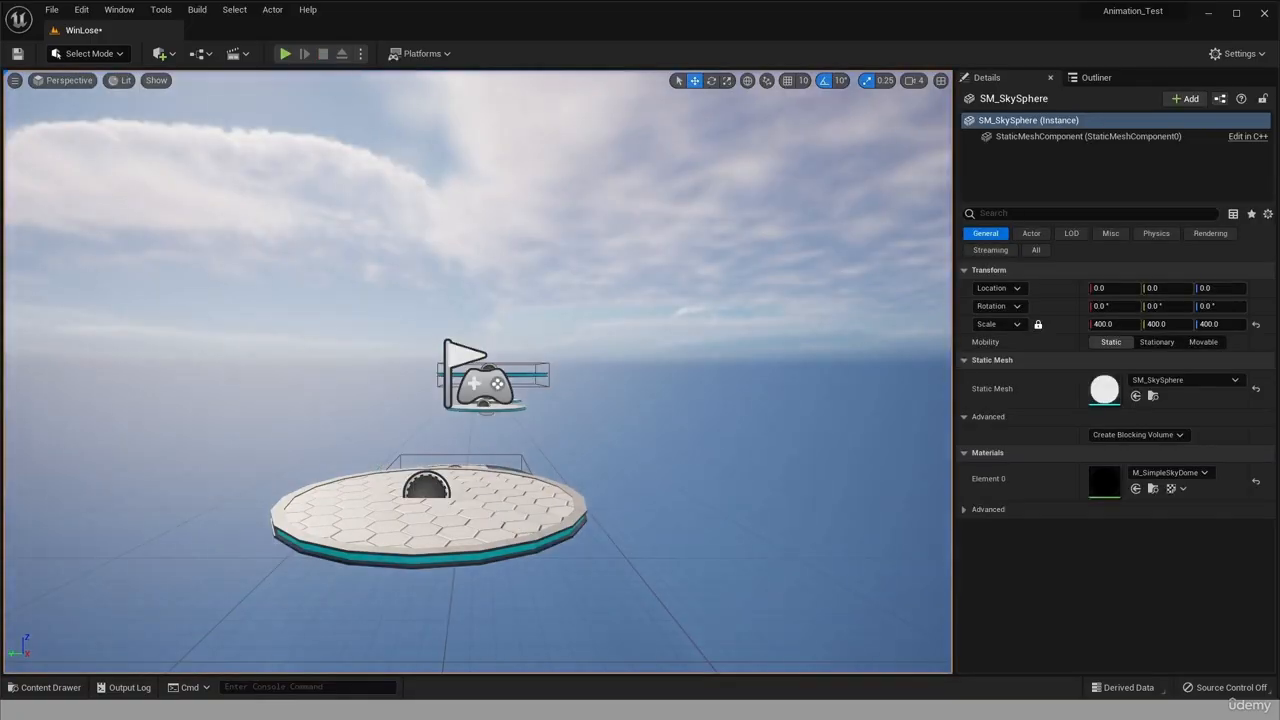
right_click_drag(640, 434, 740, 434)
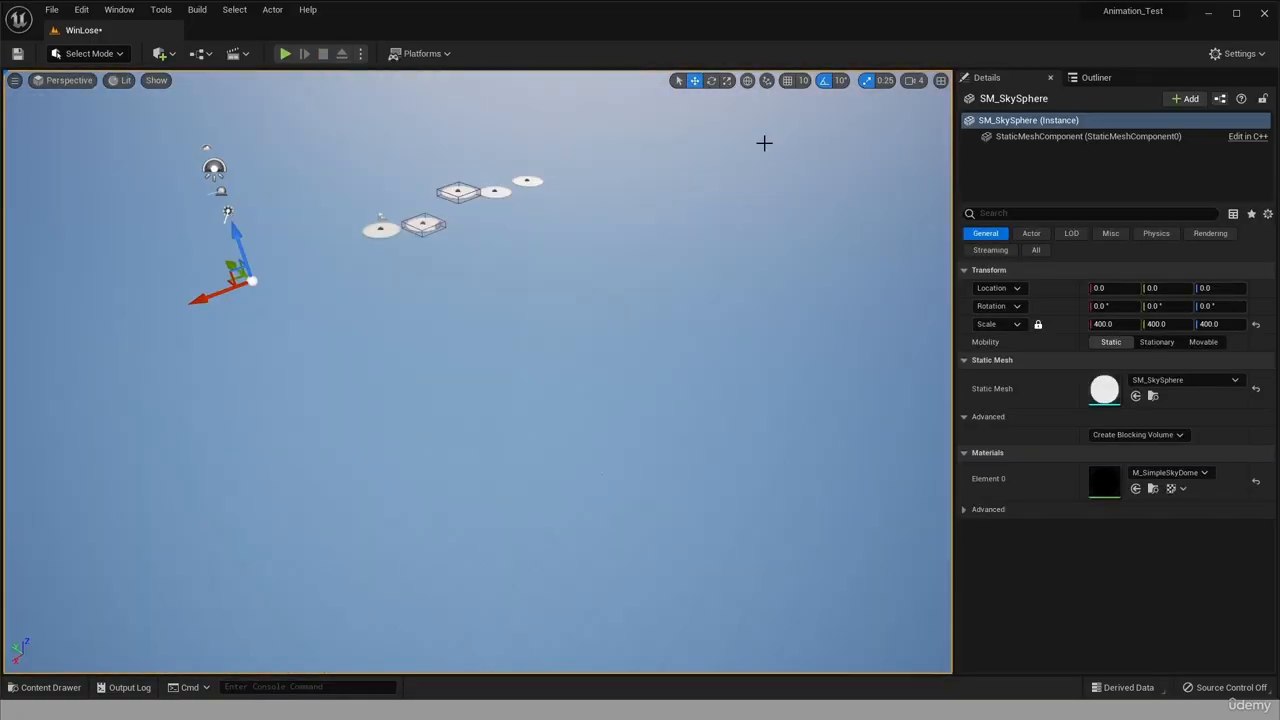
right_click_drag(517, 125, 506, 125)
key("w")
right_click_drag(663, 191, 626, 148)
key("w")
key("w")
right_click_drag(631, 243, 631, 243)
left_click_drag(631, 243, 752, 415, "alt")
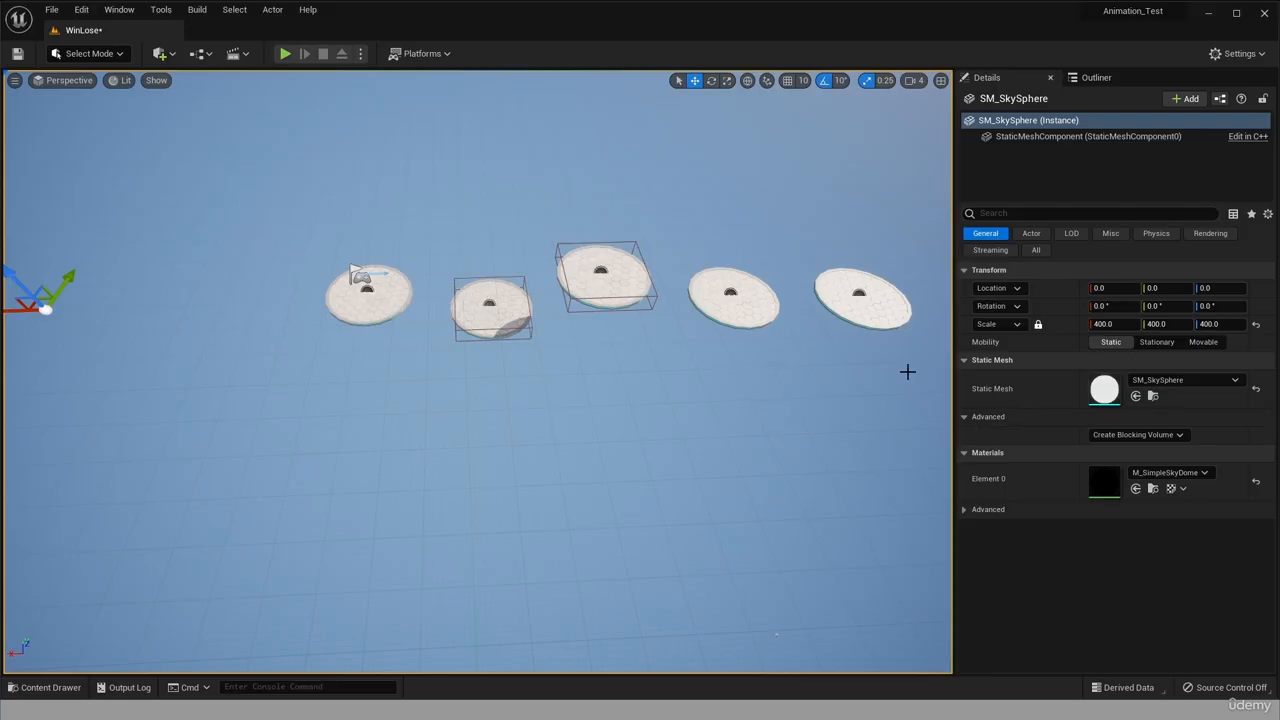
left_click_drag(478, 380, 464, 356)
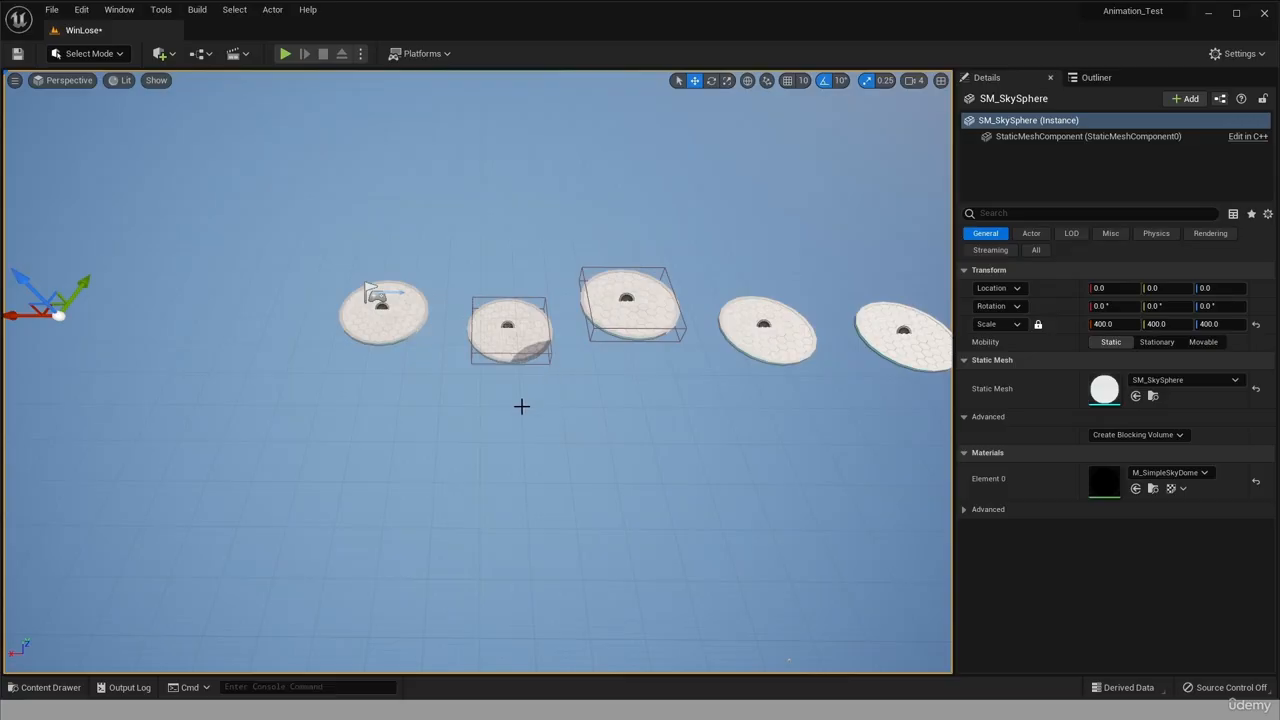
right_click_drag(643, 415, 745, 418)
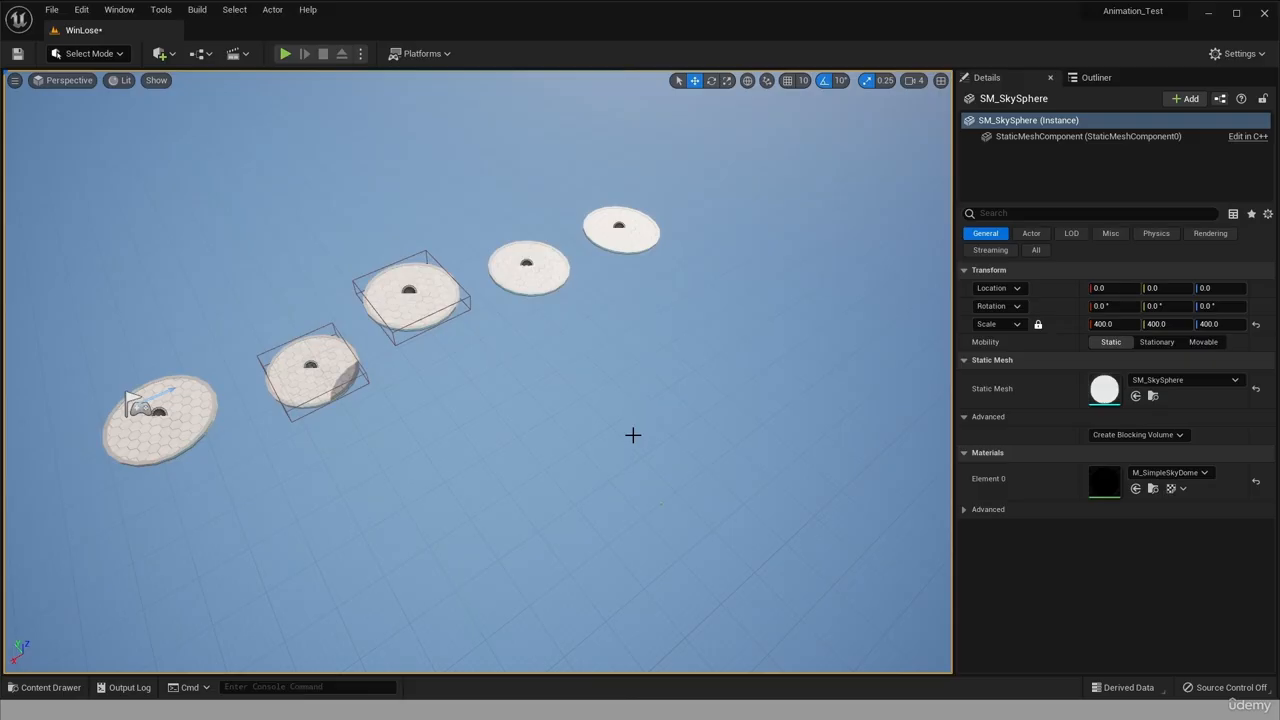
Search the placeable actors for "trig" and add a Trigger Box to the level.
left_click(165, 58)
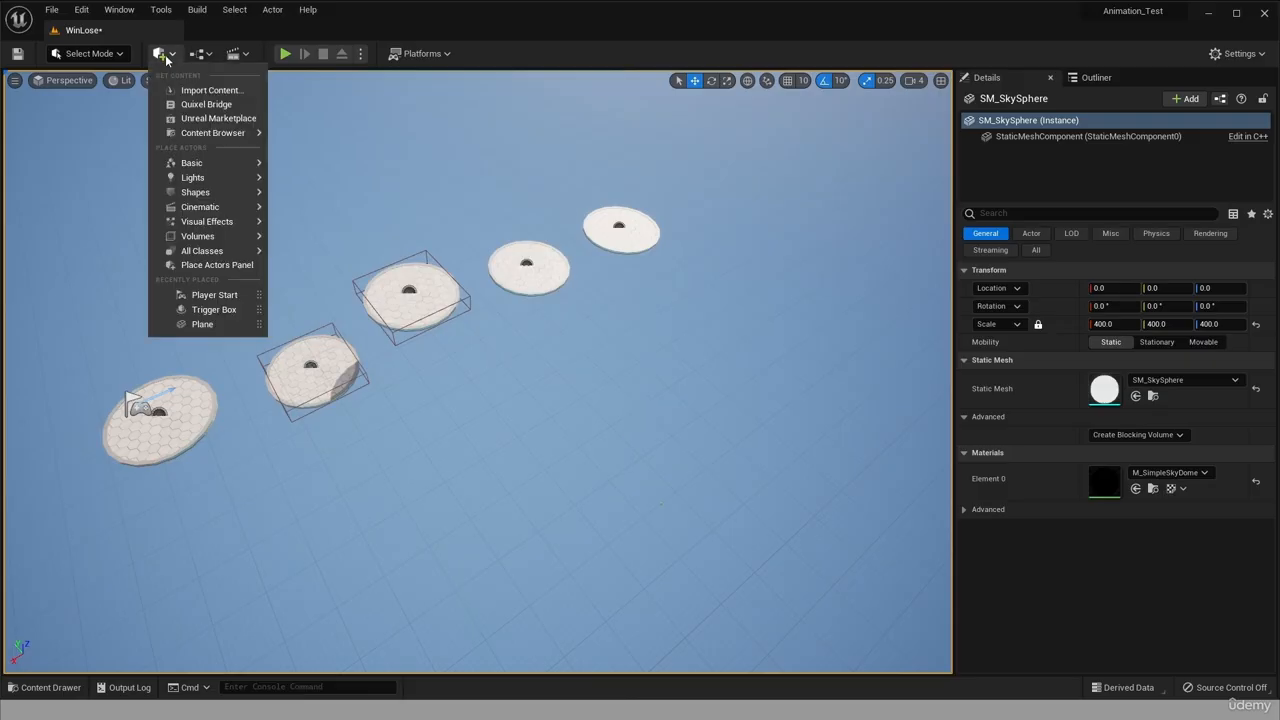
type("tra")
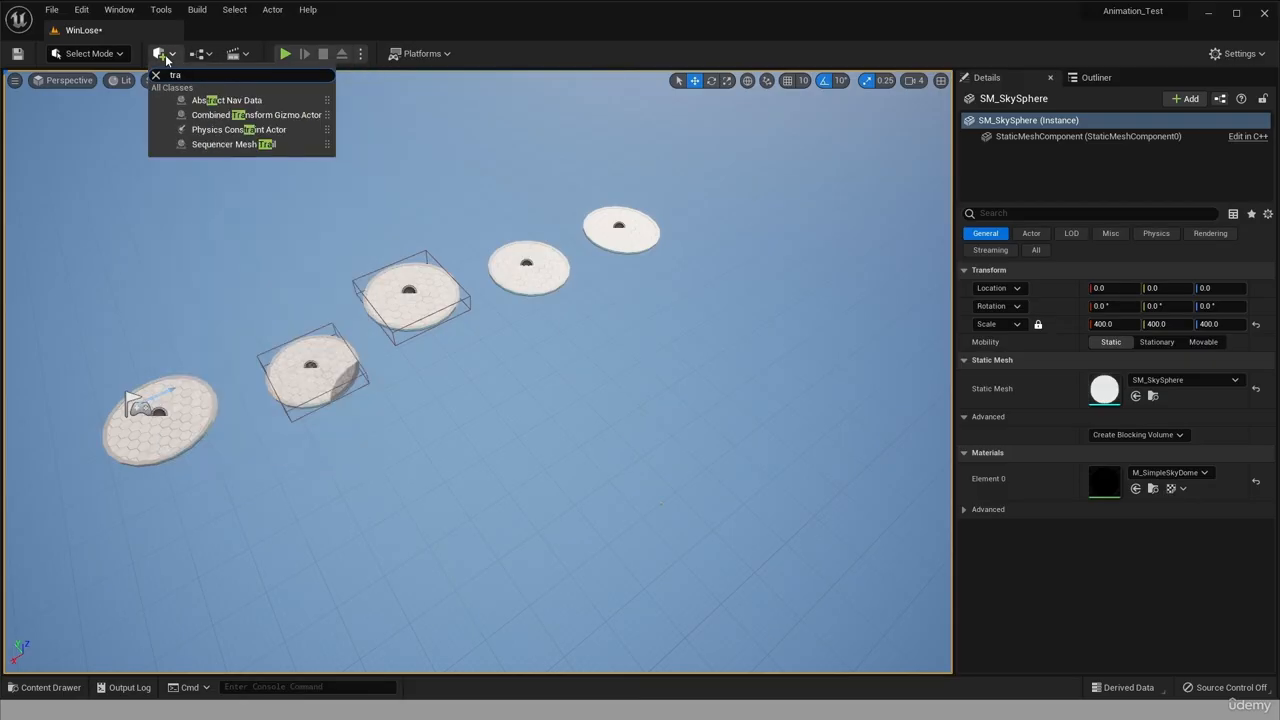
key("BackSpace")
key("BackSpace")
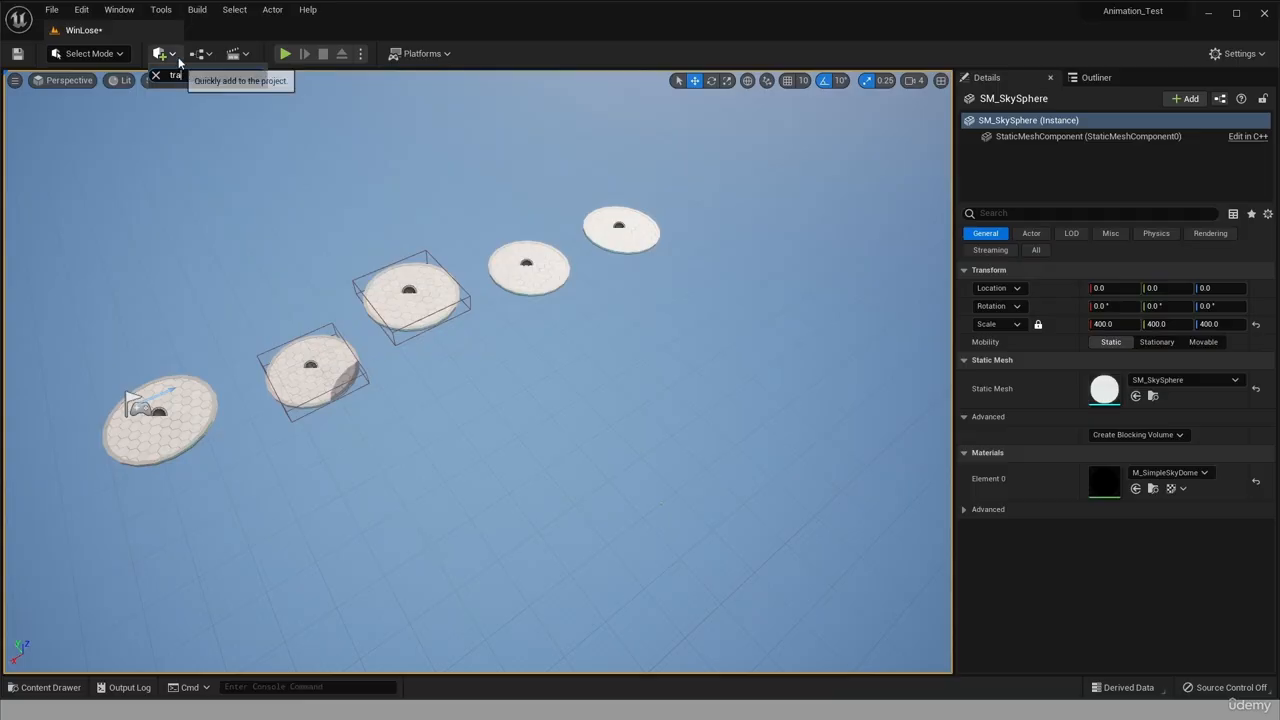
type("ig")
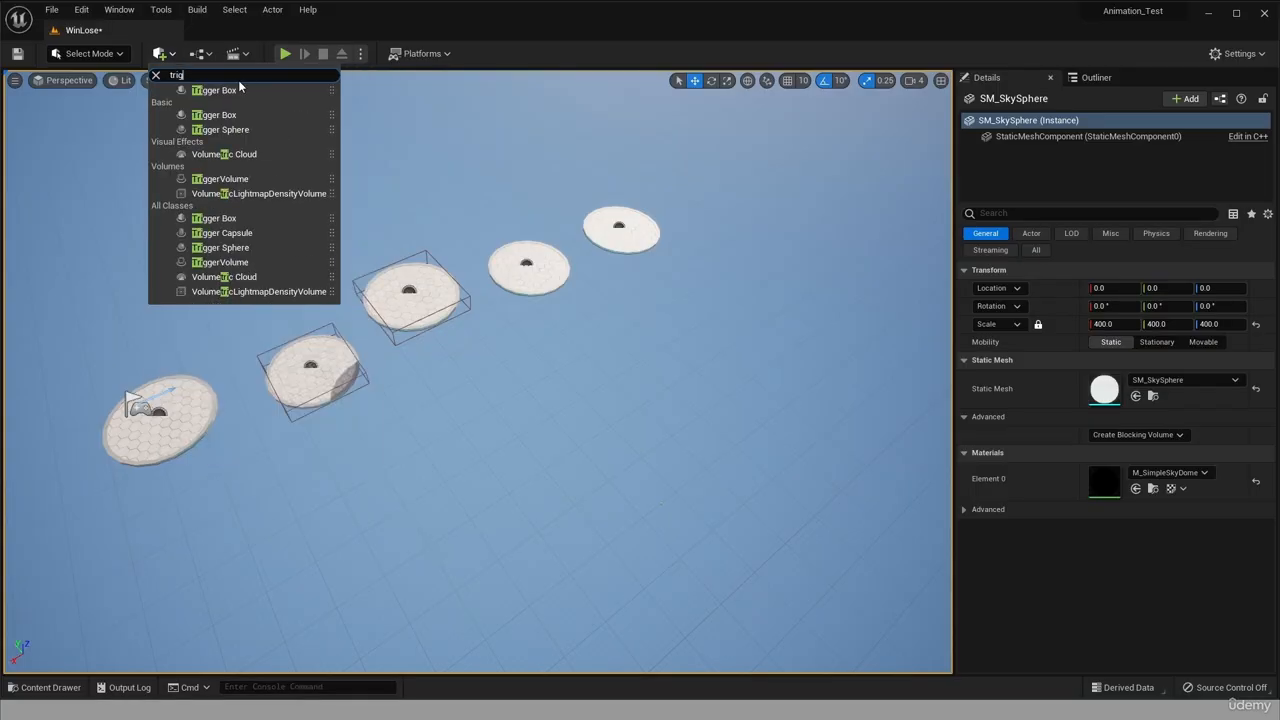
left_click(245, 91)
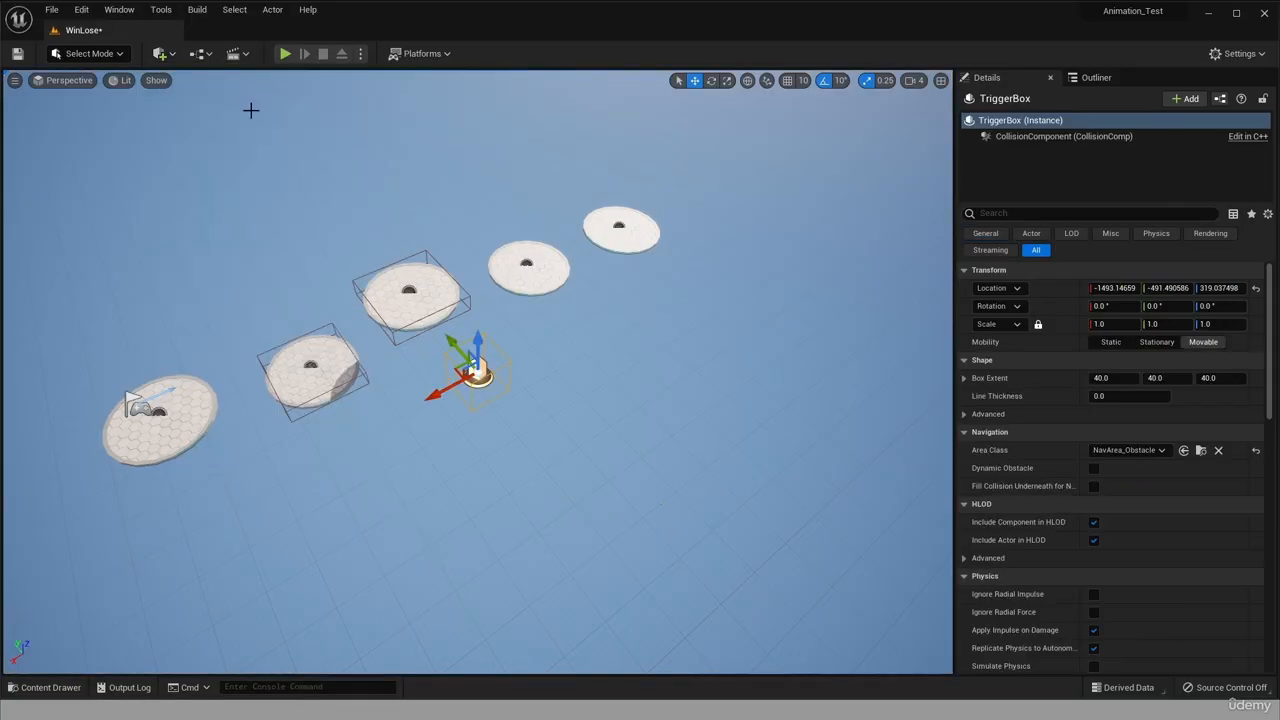
Lower the Trigger Box below the platforms to about Z -198 and shift it toward the row to about Y -158.
left_click_drag(442, 408, 462, 382, "alt")
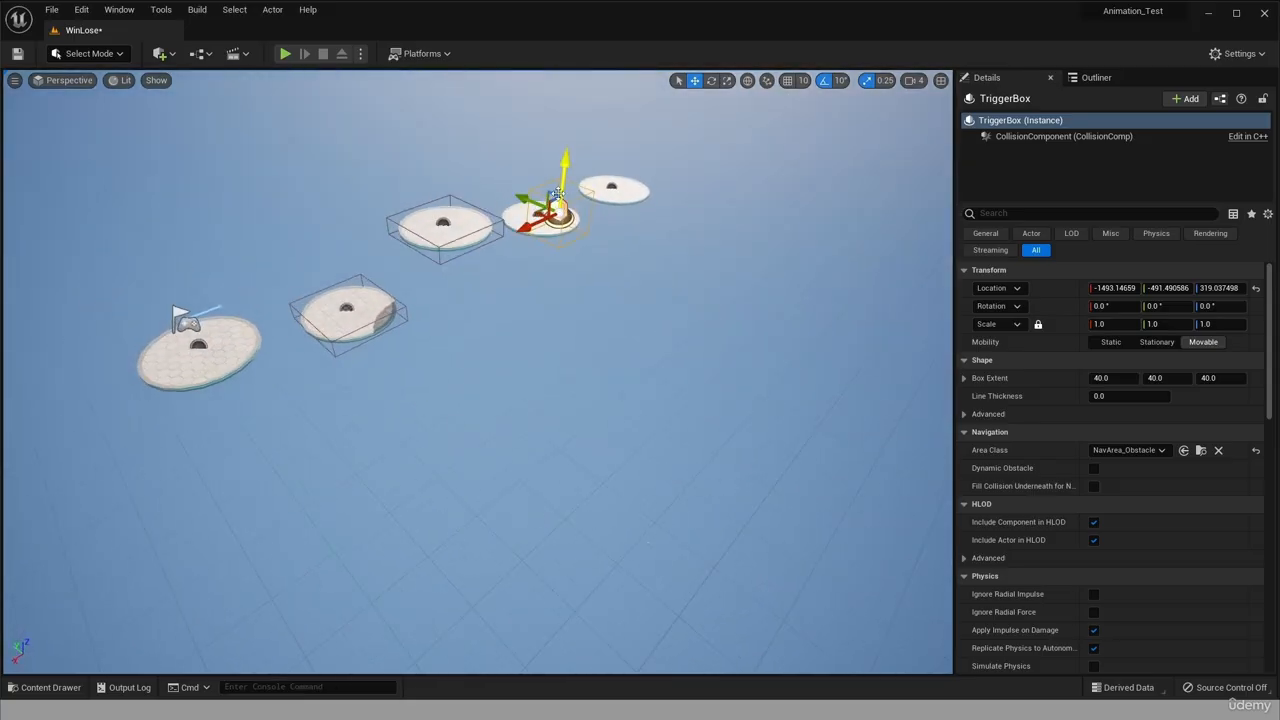
left_click_drag(561, 206, 511, 371)
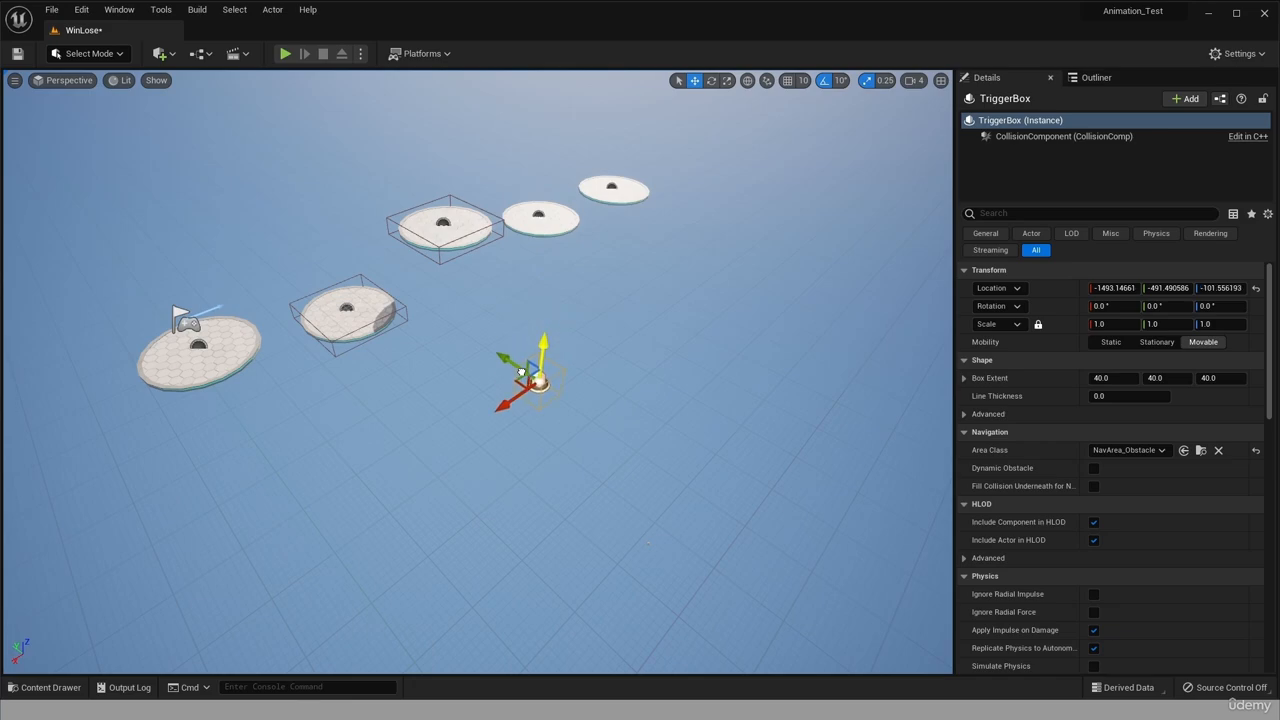
left_click_drag(600, 397, 393, 354, "alt")
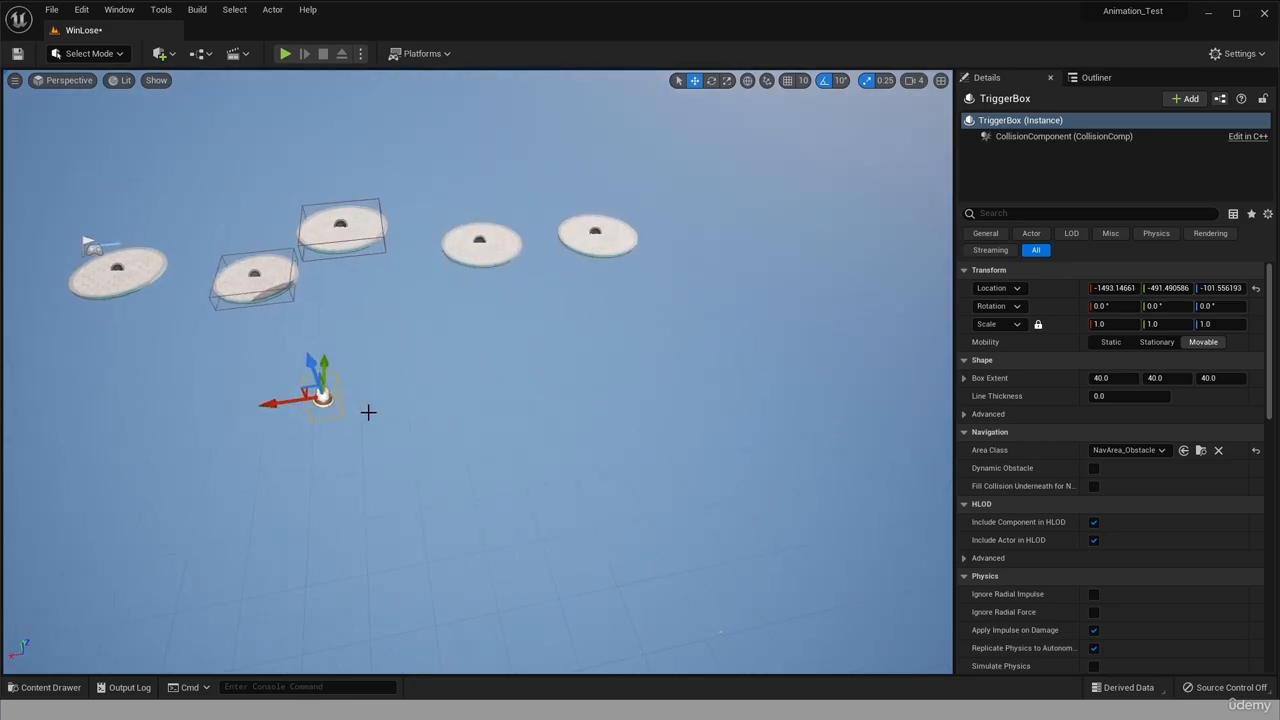
left_click_drag(214, 400, 240, 445, "alt")
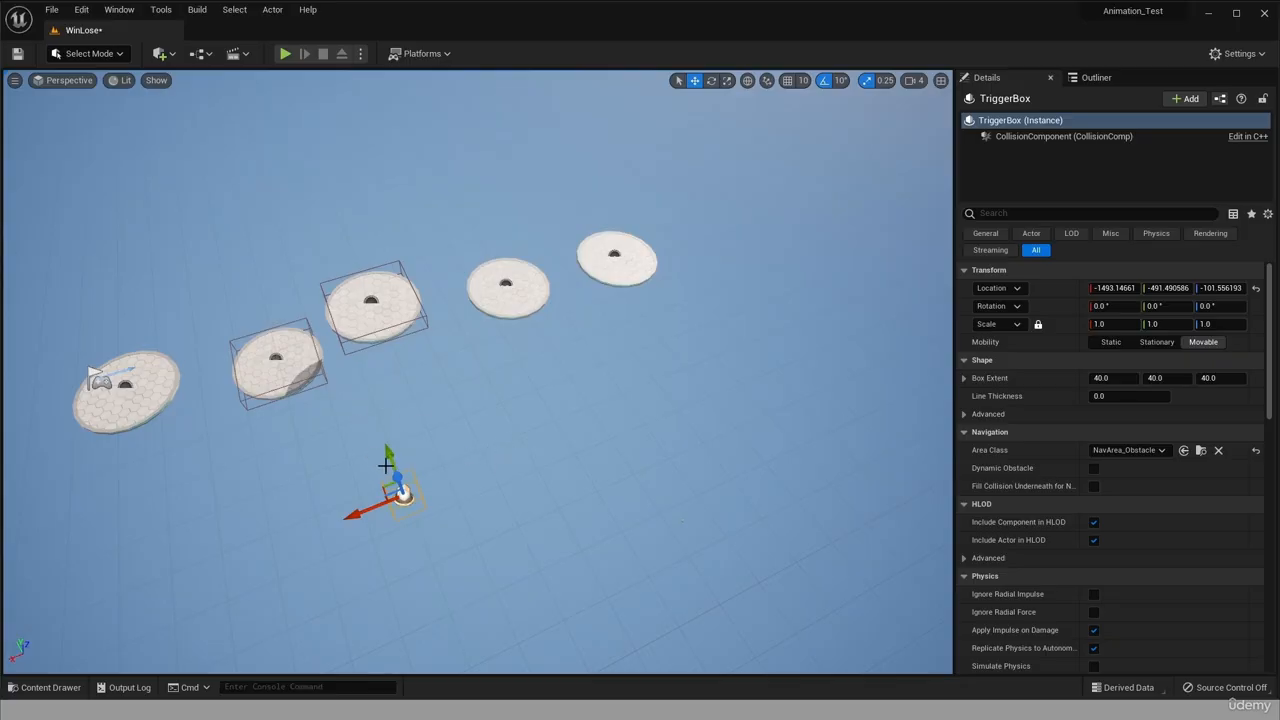
left_click_drag(395, 467, 364, 388)
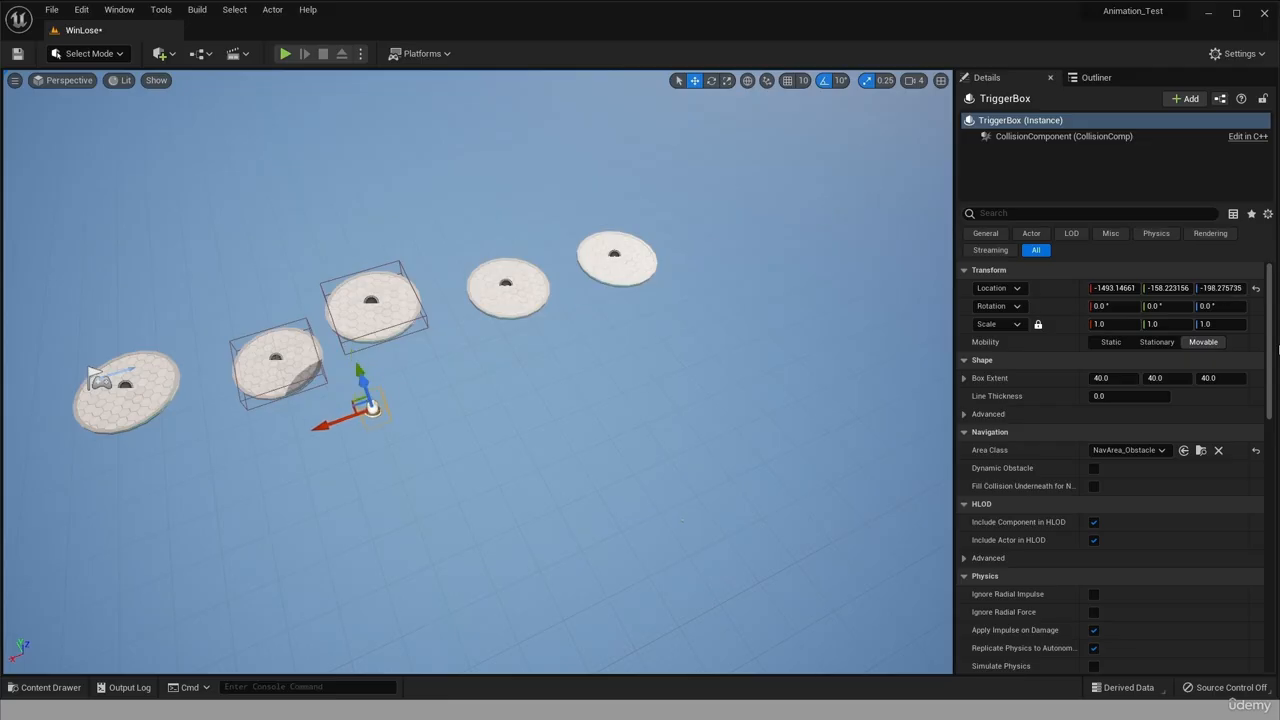
Unlock the Trigger Box's scale proportions, stretch it to about 32.63 in X and 9.53 in Y, and centre it under the platform row.
left_click(1038, 324)
mouse_move(1105, 324)
left_mouse_down()
mouse_move(1150, 324)
mouse_move(1117, 324)
left_mouse_up()
left_click_drag(352, 416, 456, 398)
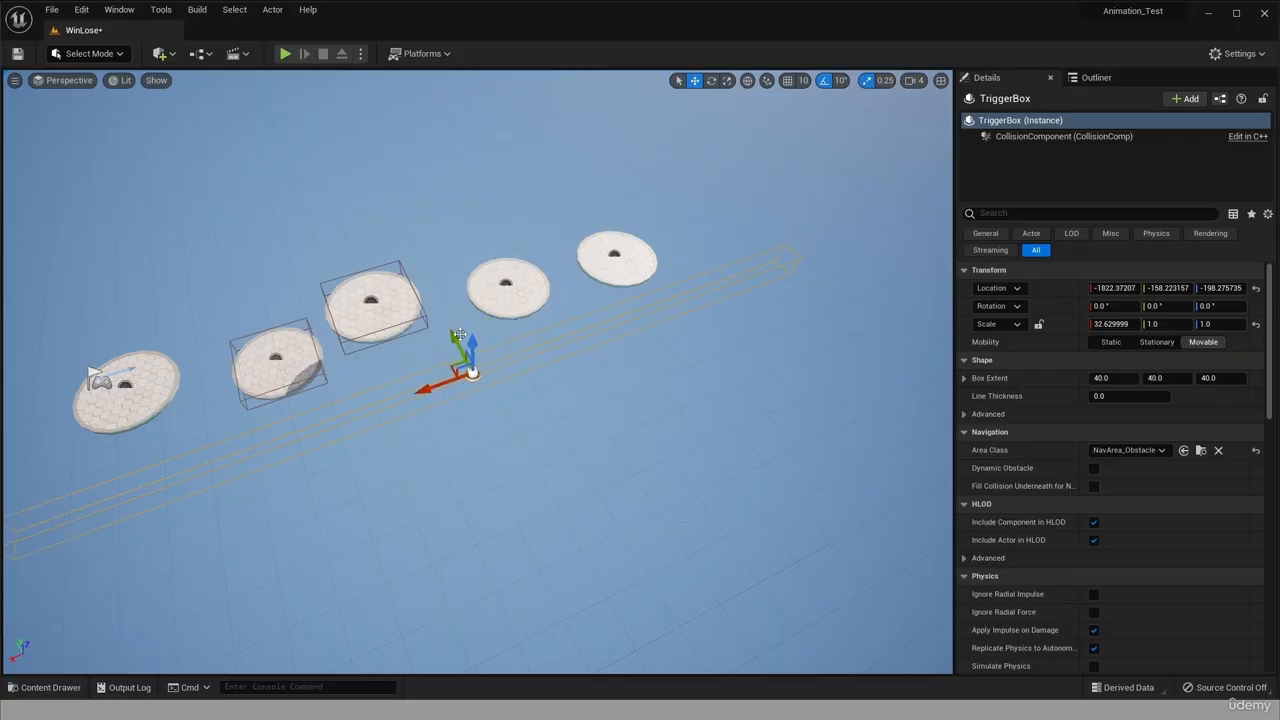
left_click_drag(458, 340, 433, 292)
left_click_drag(1166, 325, 1190, 325)
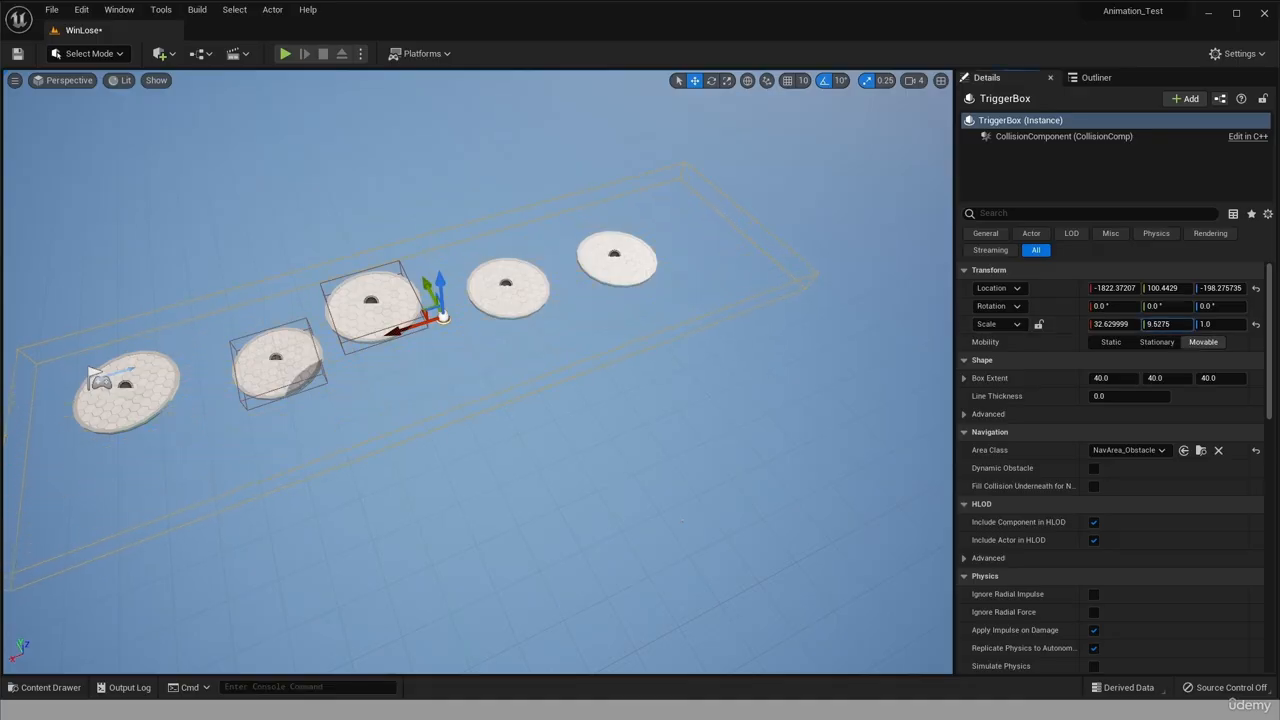
Widen the Trigger Box to a Y scale of 13.275 and check its coverage from above and from the side.
left_click_drag(1168, 325, 1166, 325)
left_click_drag(190, 507, 618, 370, "alt")
left_click_drag(647, 197, 450, 370, "alt")
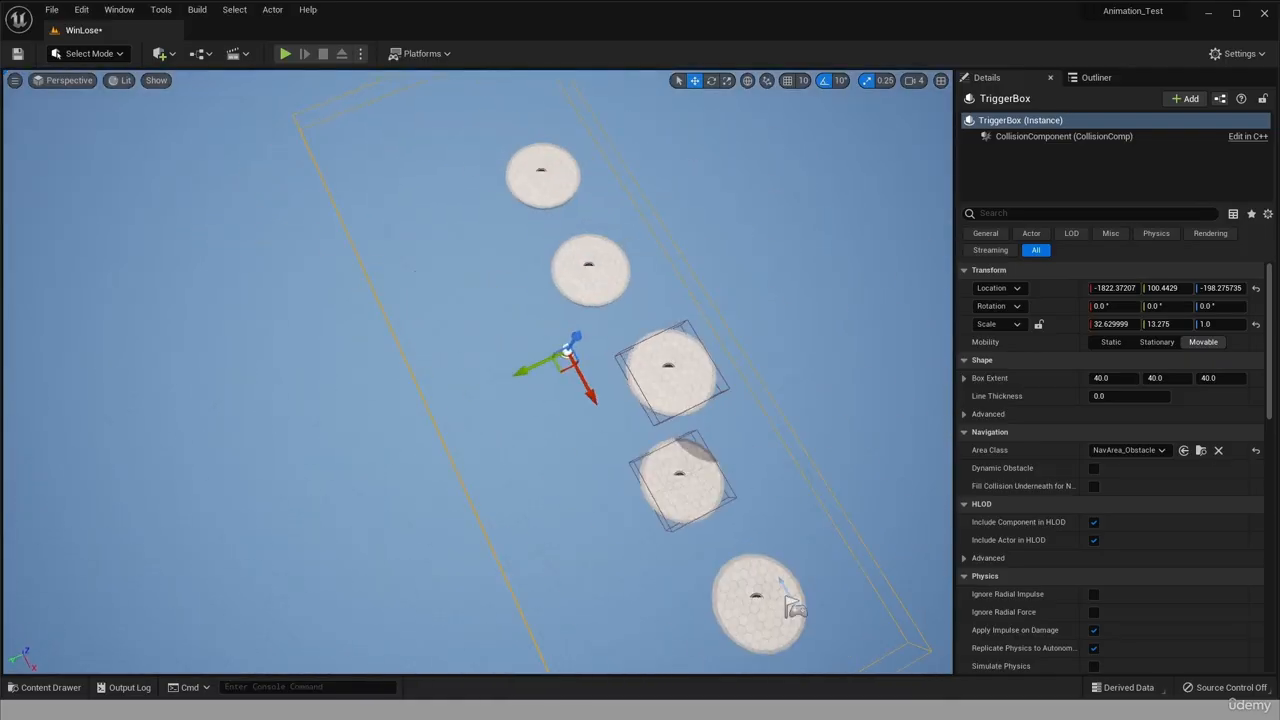
left_click_drag(790, 606, 770, 510, "alt")
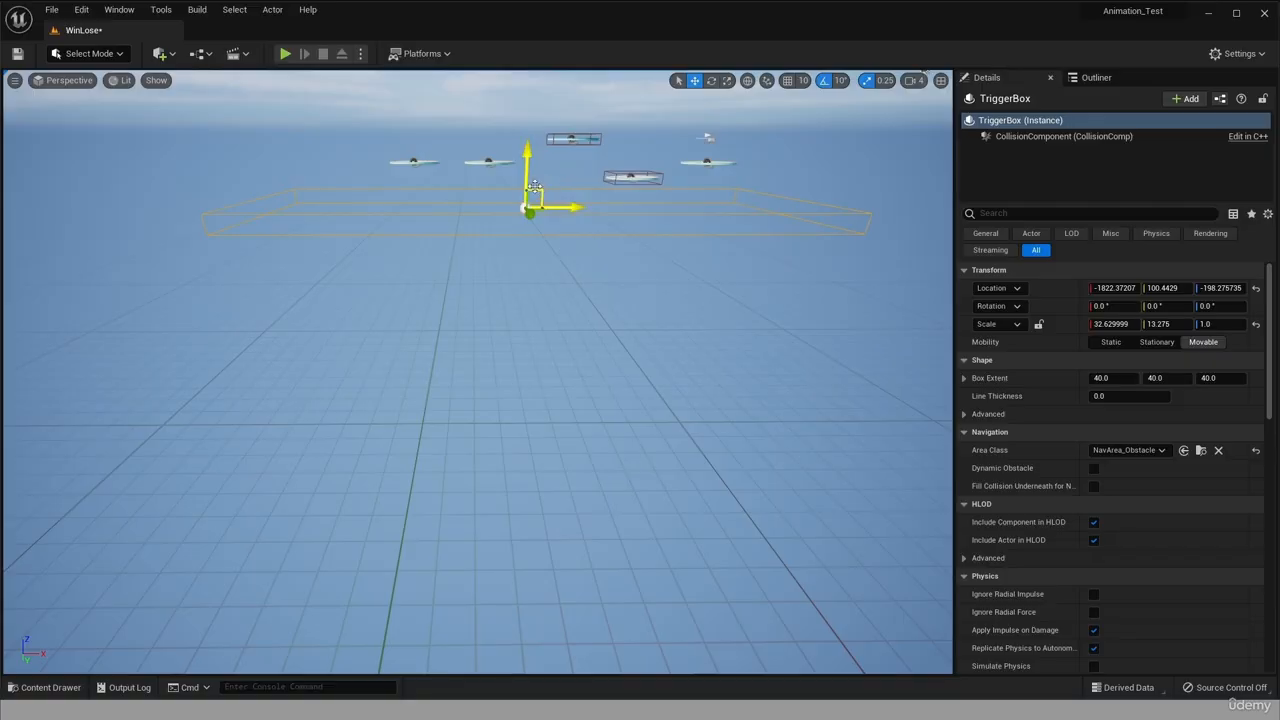
left_click_drag(594, 242, 655, 242, "alt")
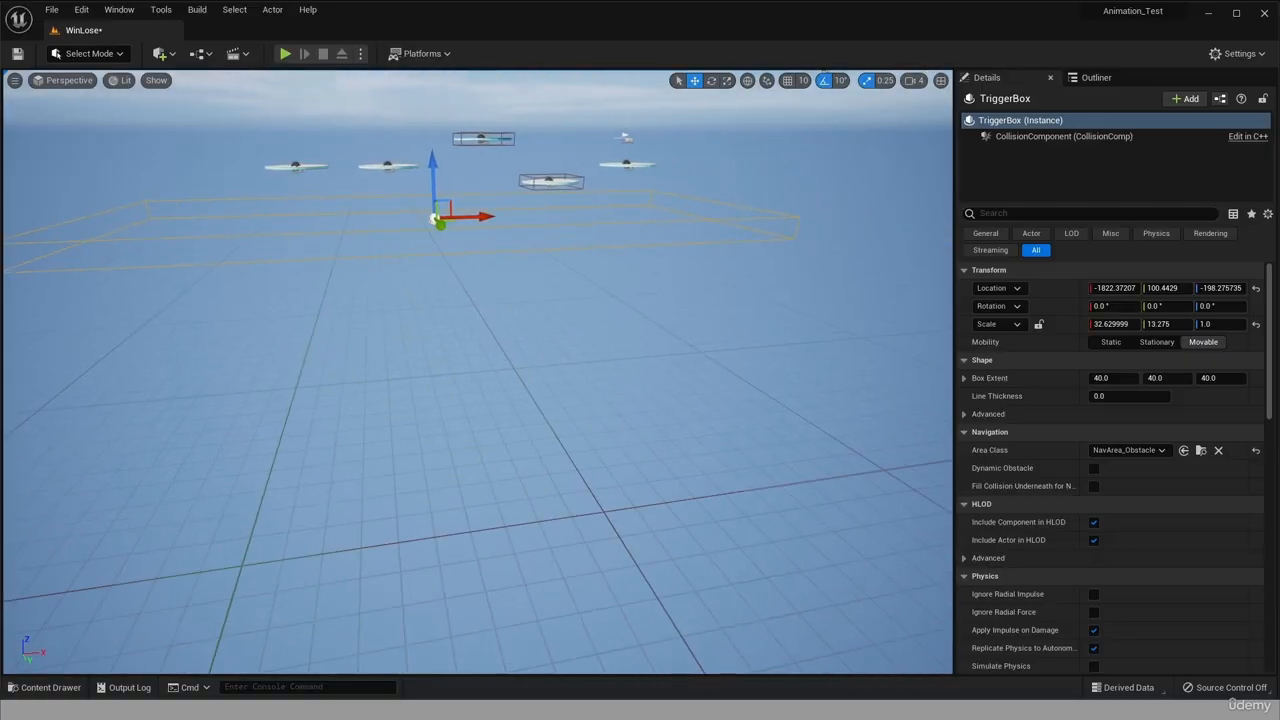
In the Top view, shorten the Trigger Box to an X scale of about 27.96 and shift it along the platform row to about X -1706.
left_click(65, 81)
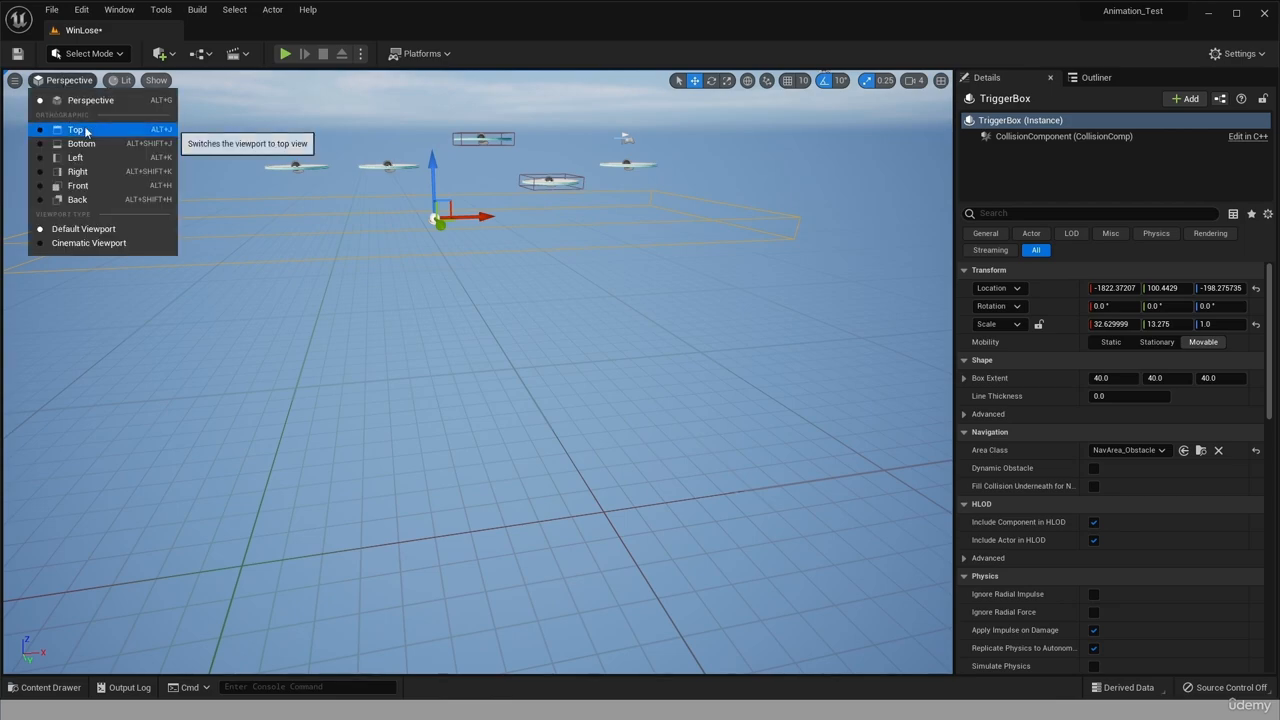
left_click(84, 127)
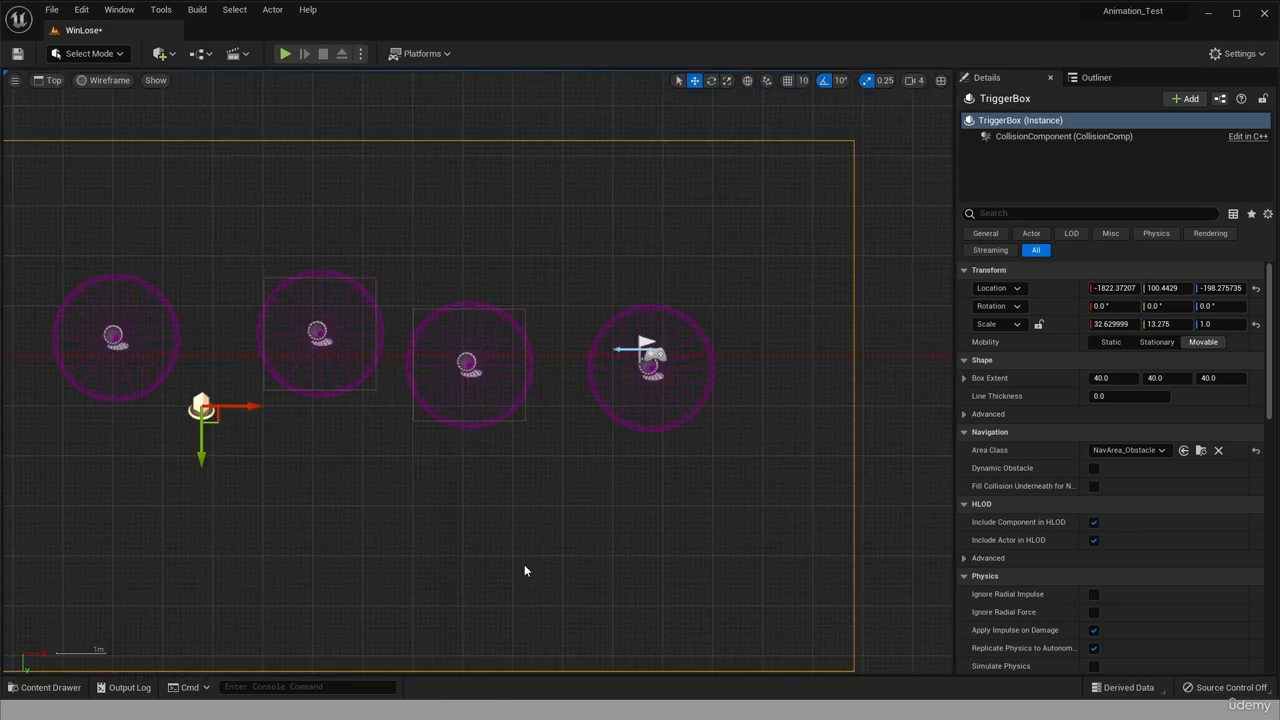
scroll(376, 541, "down", 5)
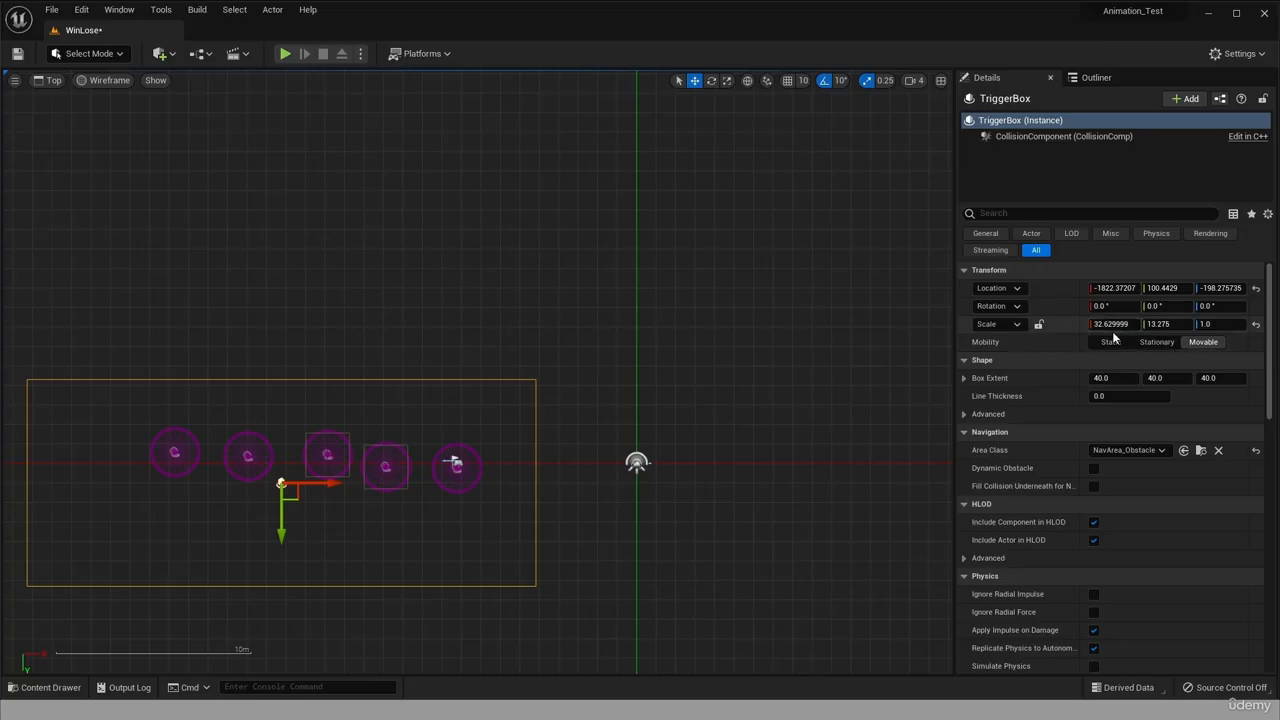
left_click_drag(1110, 324, 1055, 324)
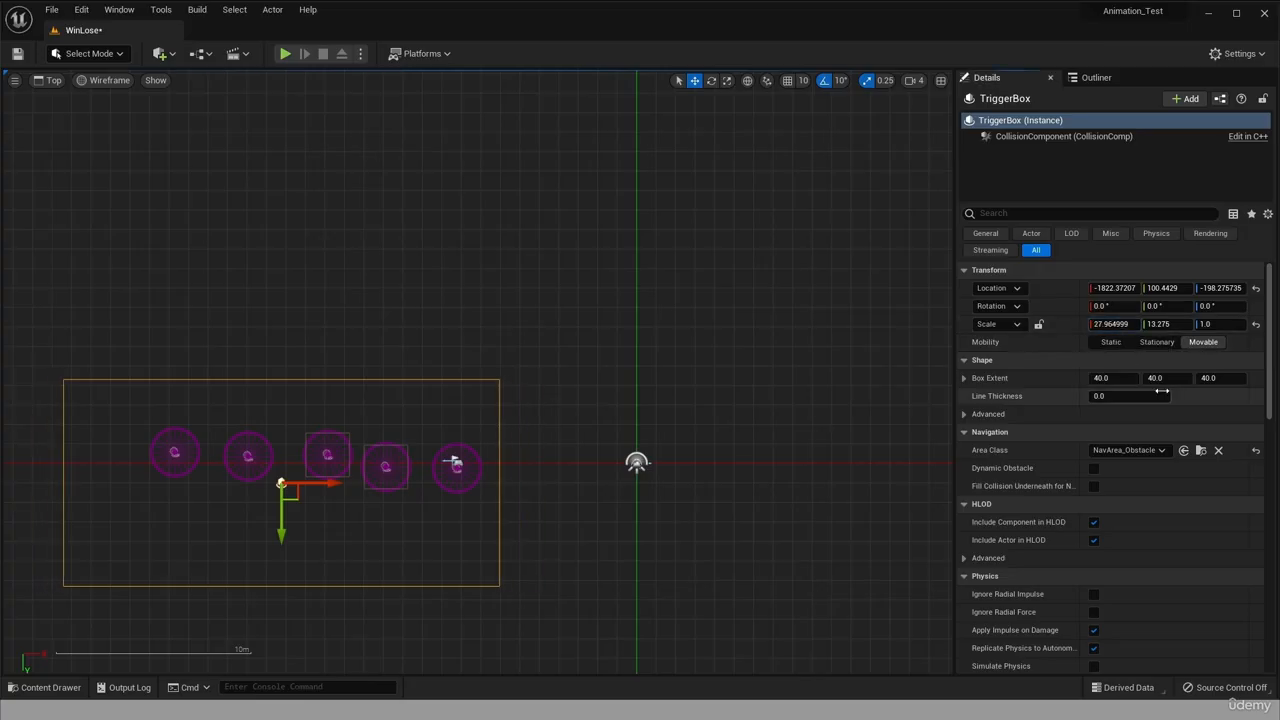
mouse_move(270, 498)
left_mouse_down()
mouse_move(312, 498)
mouse_move(293, 498)
left_mouse_up()
Check the Trigger Box from the Bottom and Left views, raise it to about Z -194.85, and return to the Perspective view.
left_click(42, 81)
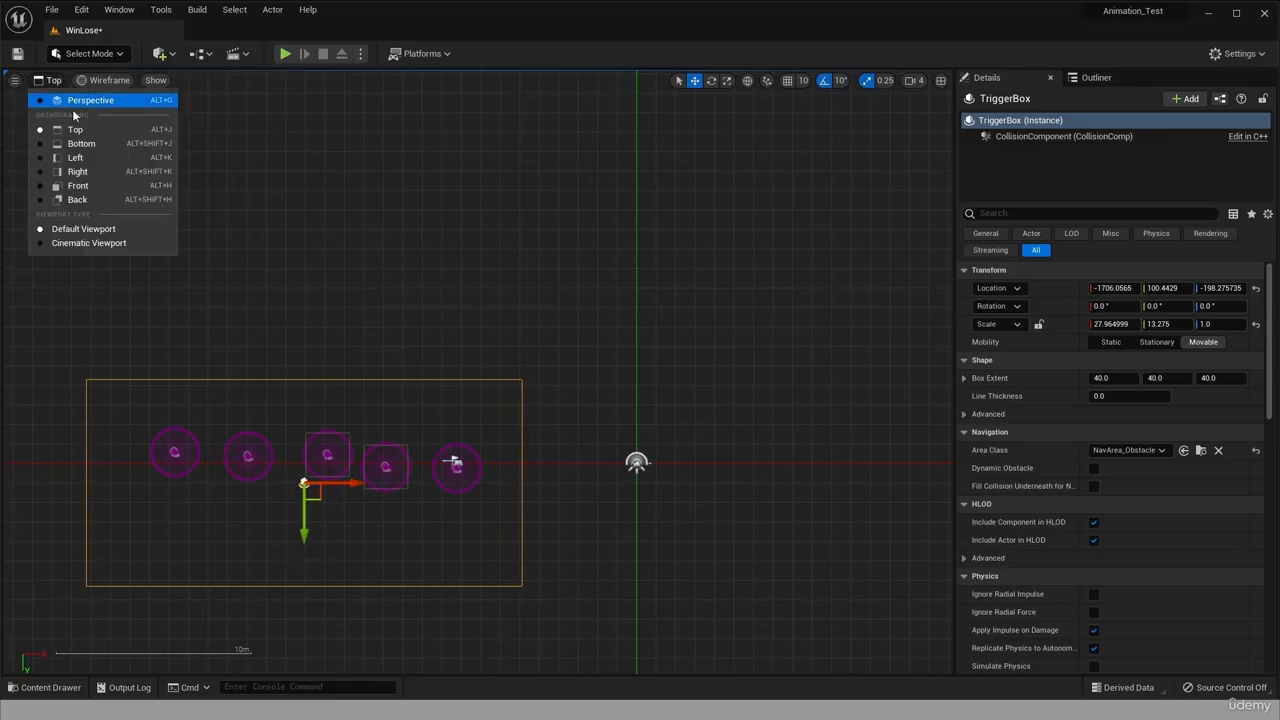
left_click(80, 146)
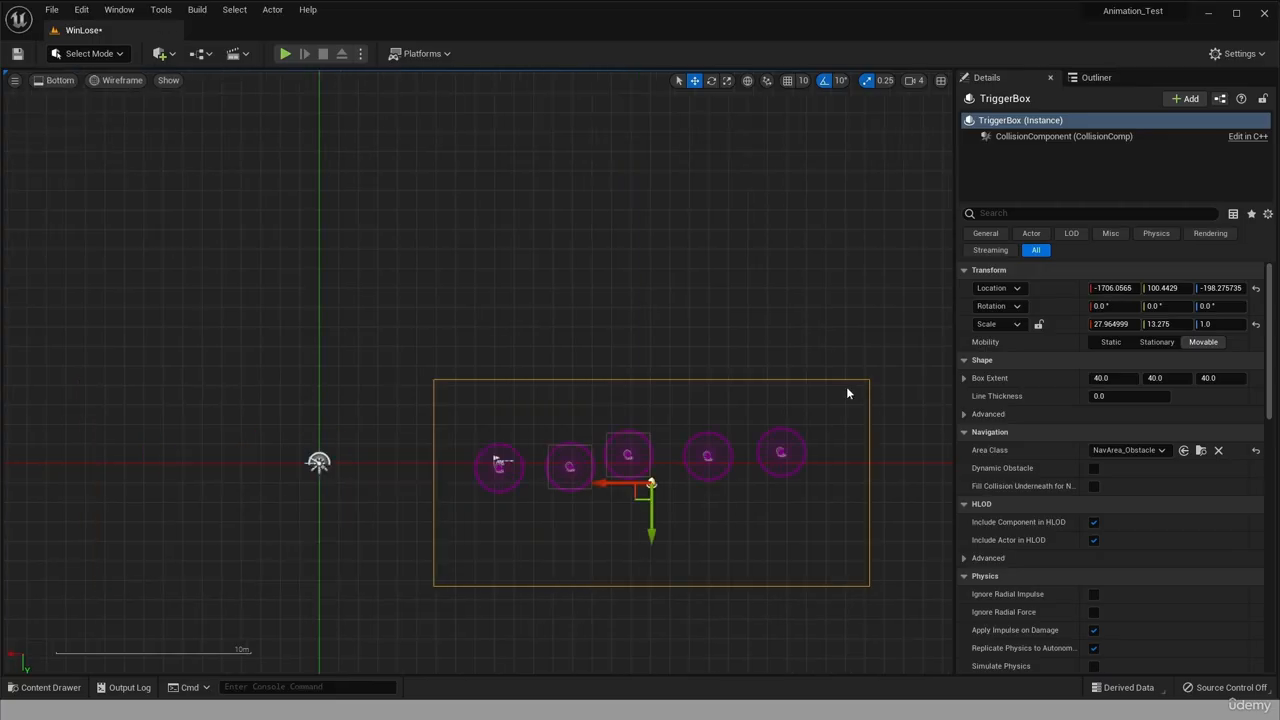
left_click(53, 80)
left_click(85, 157)
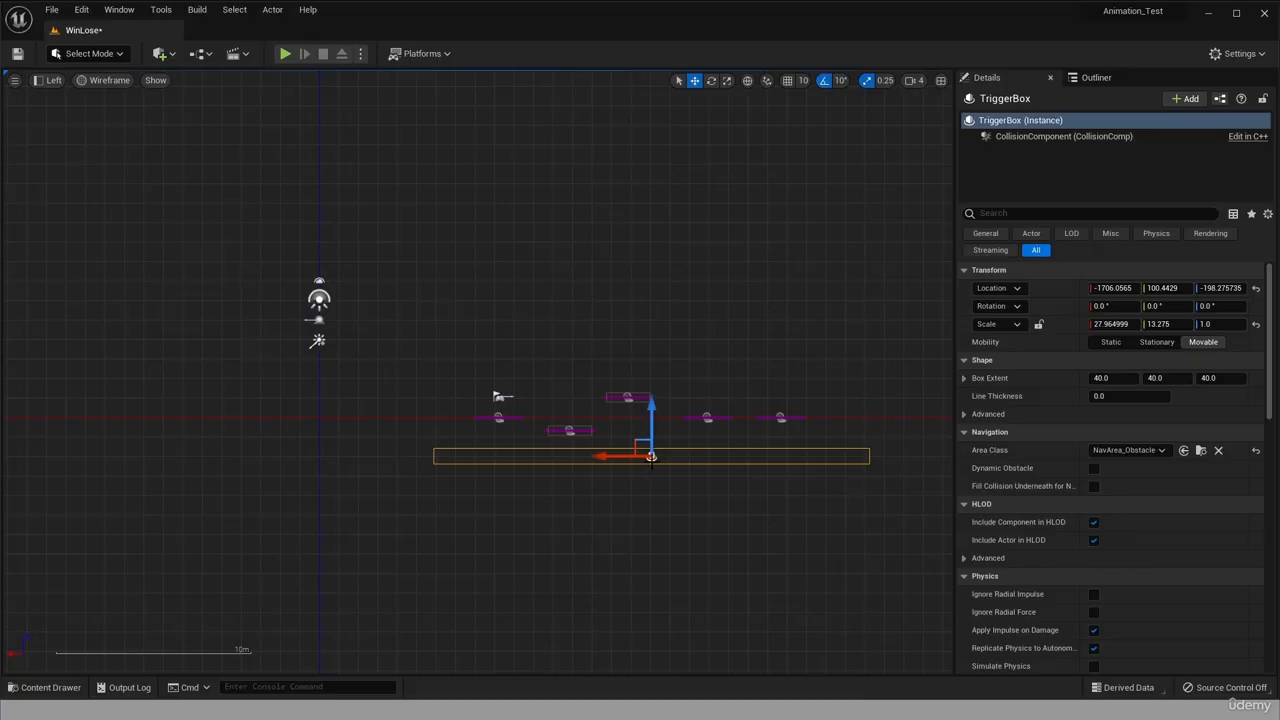
left_click_drag(645, 461, 645, 458)
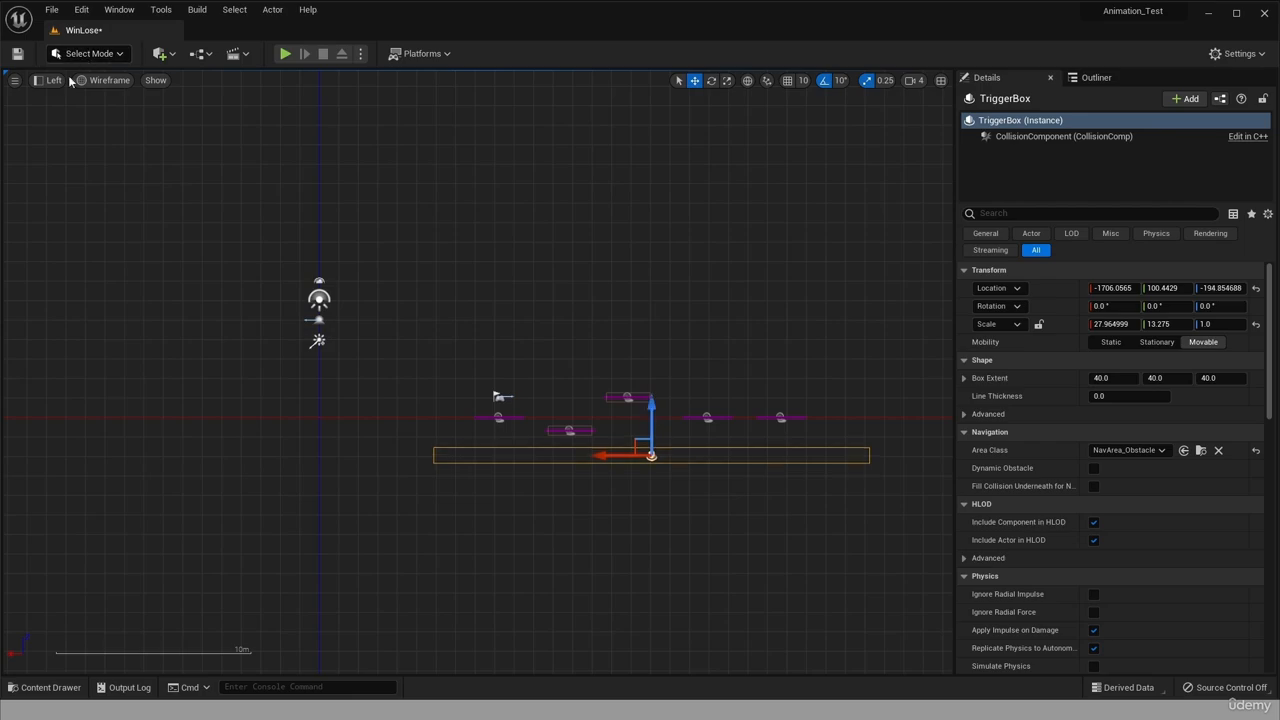
left_click(48, 80)
left_click(64, 98)
left_click_drag(546, 207, 525, 272, "alt")
left_click_drag(757, 260, 535, 310, "alt")
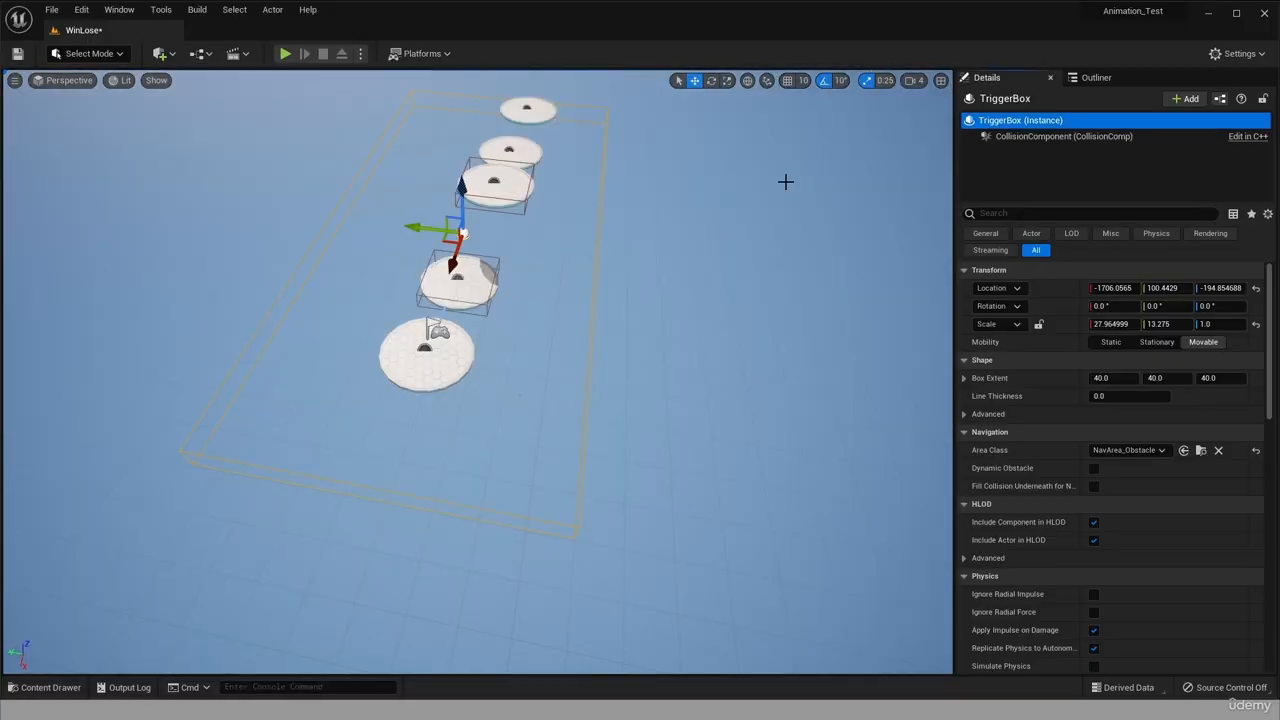
Open the WinLose level blueprint and dock its editor window beside the level.
left_click(201, 55)
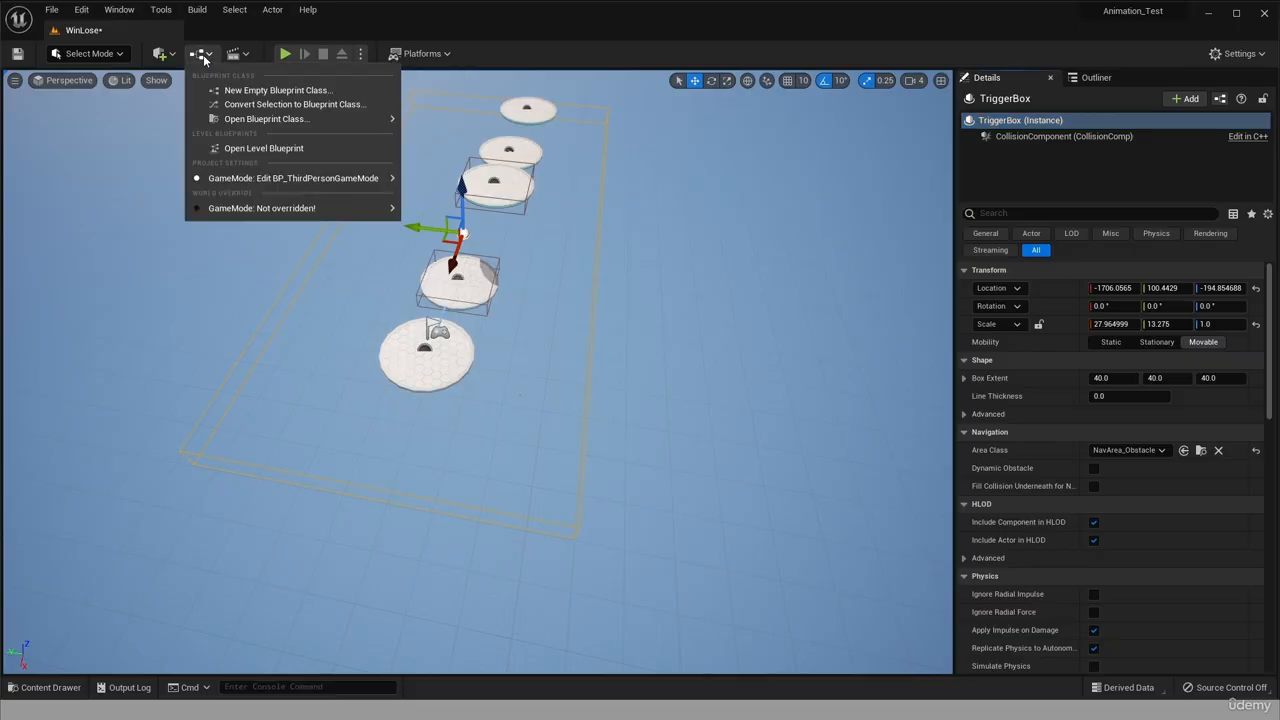
left_click(292, 157)
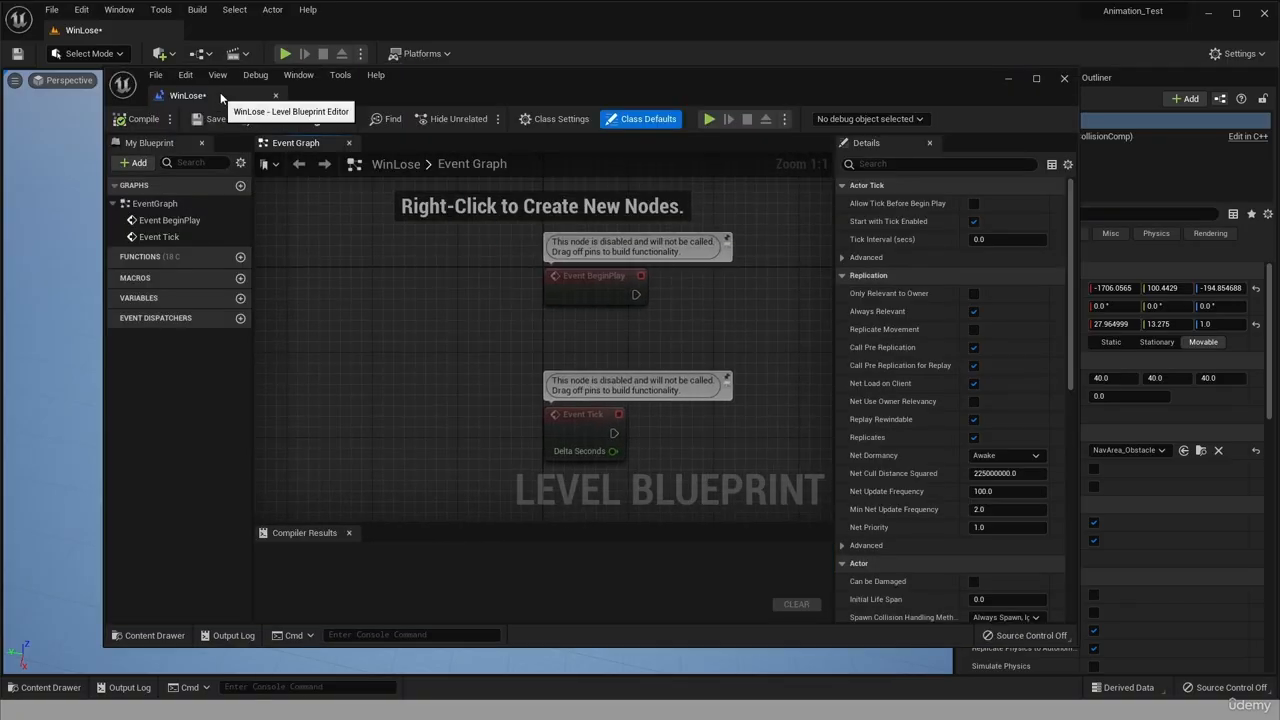
left_click_drag(240, 95, 234, 38)
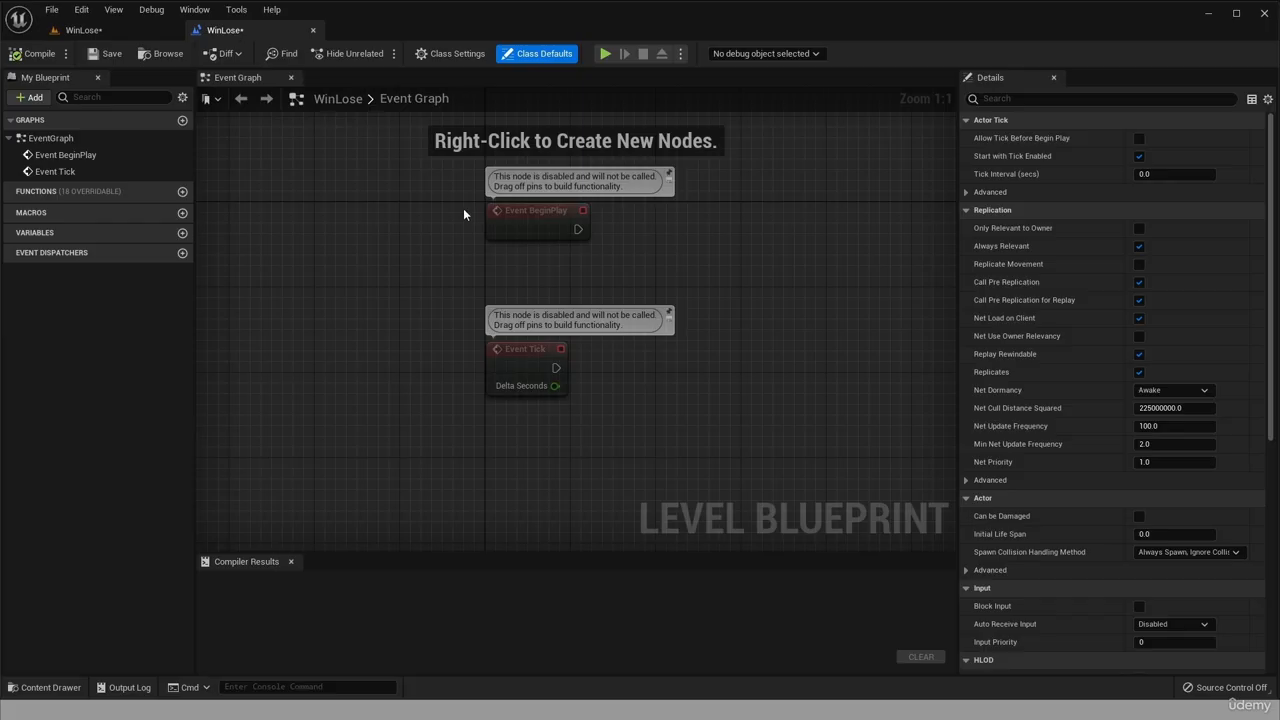
Return to the level editor and save all changed files.
left_click(135, 31)
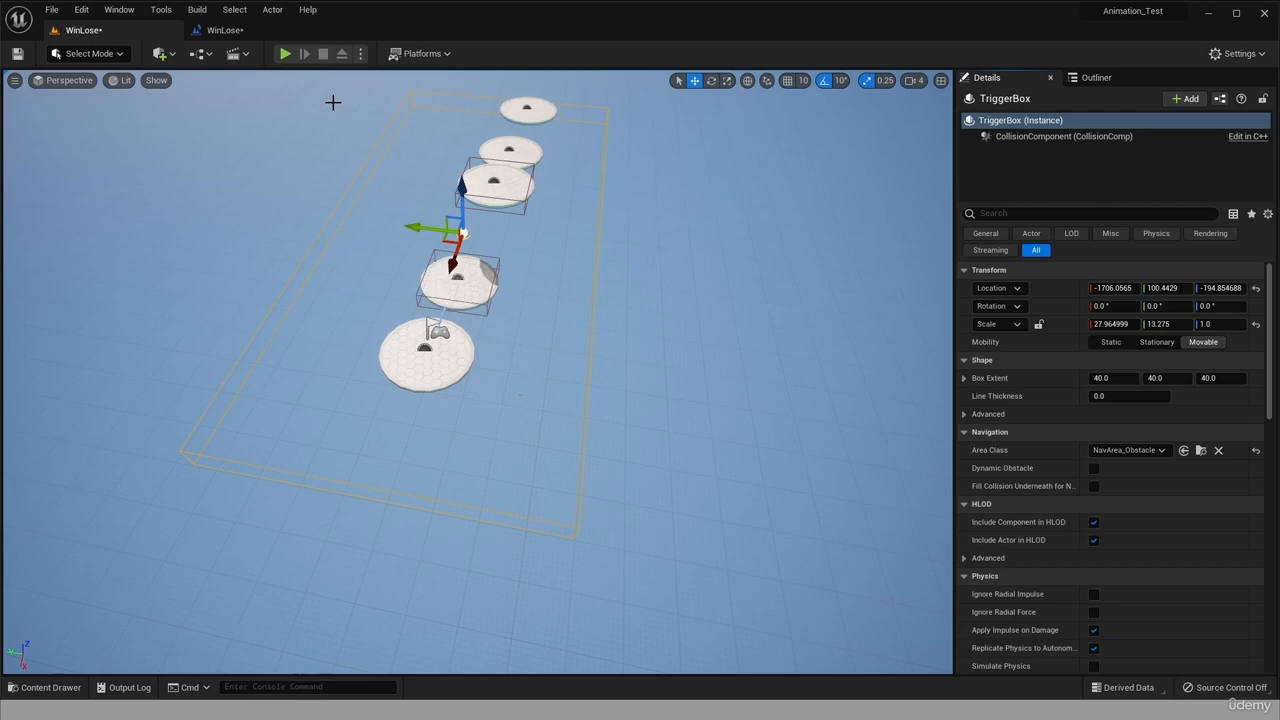
left_click(51, 9)
mouse_move(81, 9)
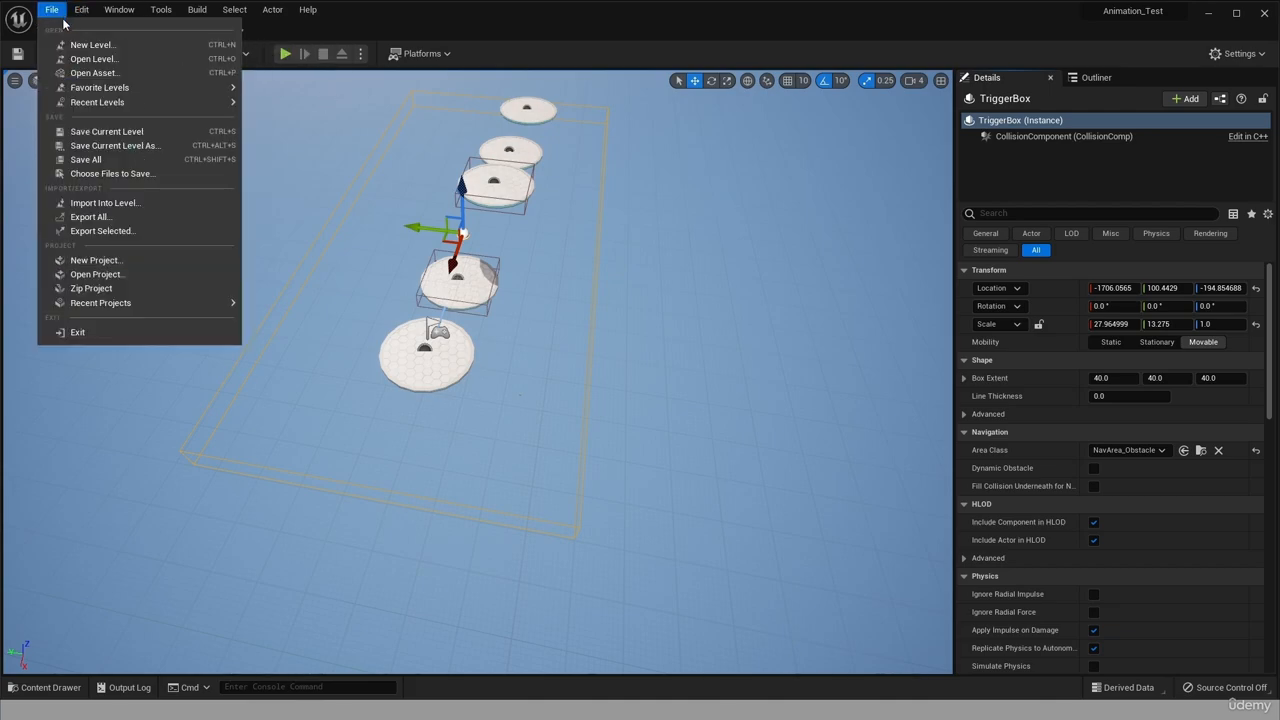
left_click(97, 160)
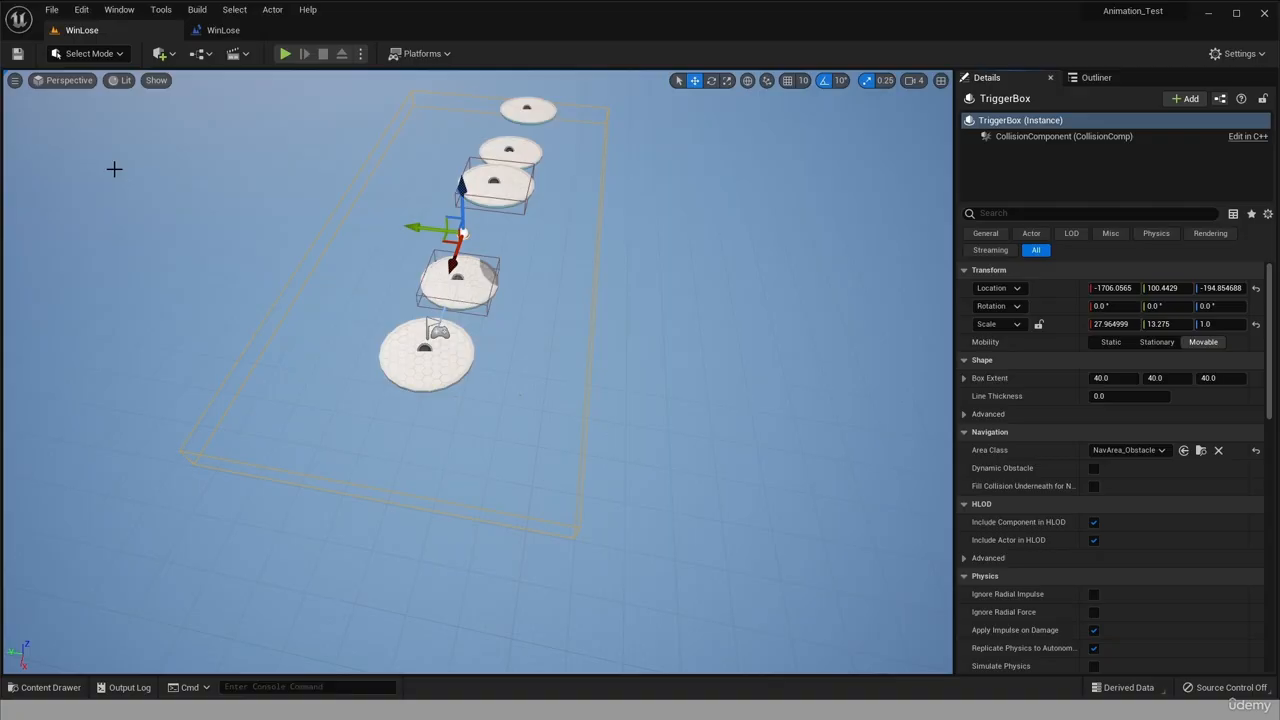
Delete the disabled Event BeginPlay and Event Tick nodes from the level blueprint's event graph.
left_click(222, 30)
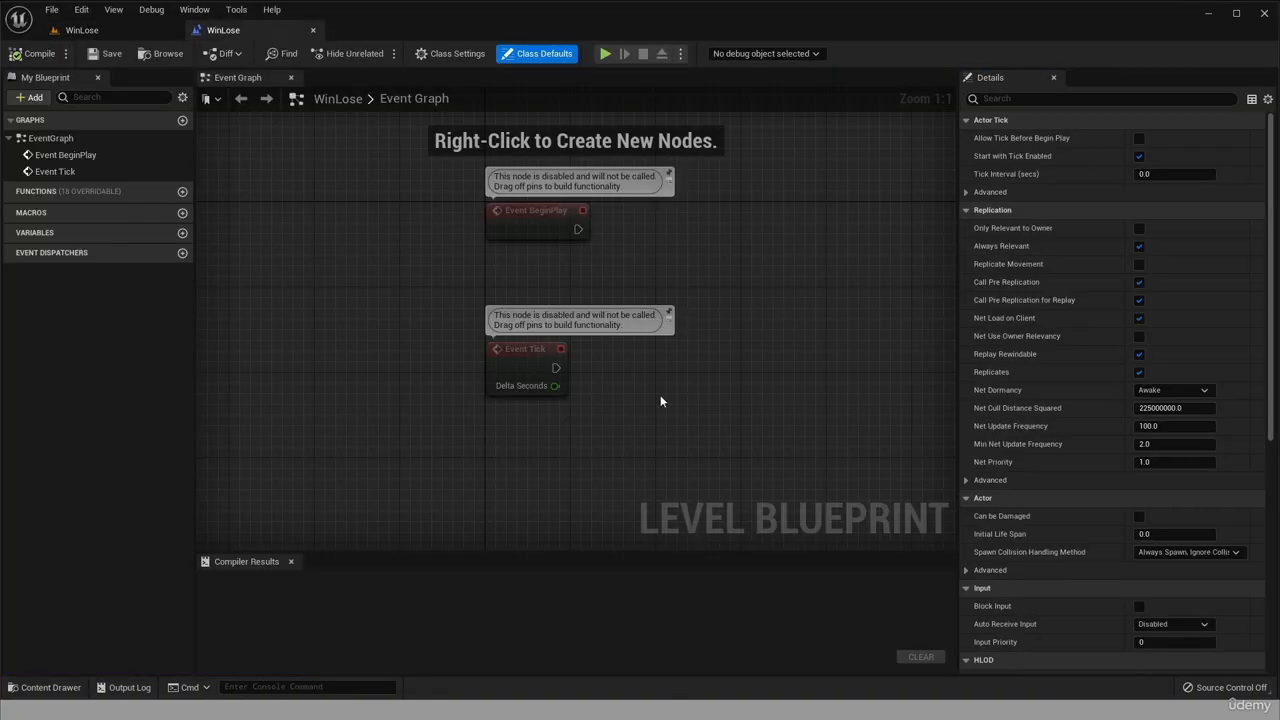
scroll(580, 396, "up", 3)
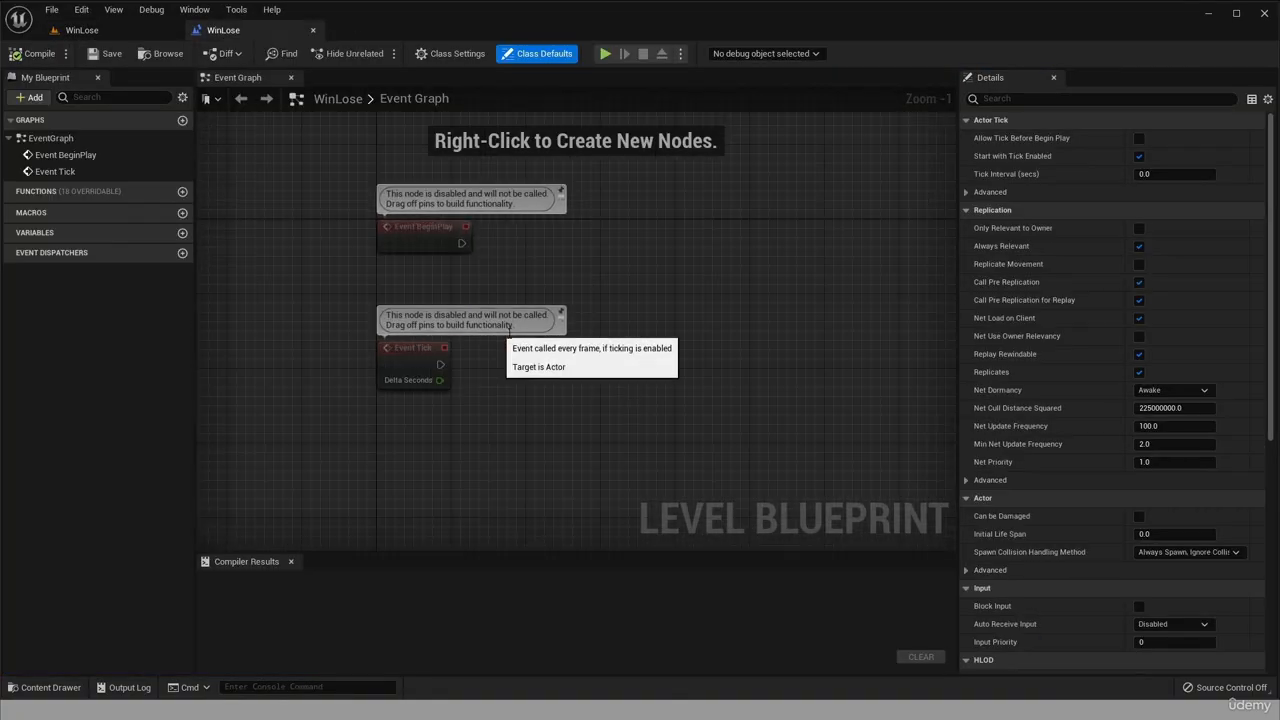
left_click_drag(569, 437, 326, 199)
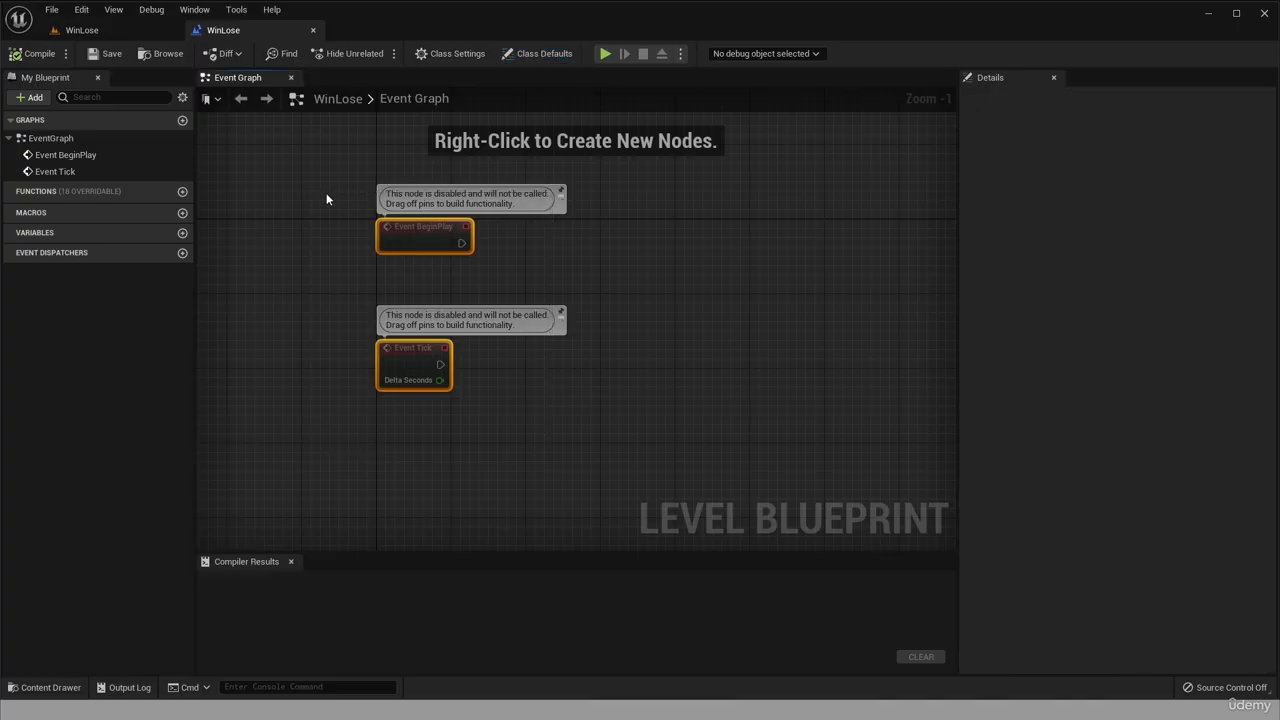
key("Delete")
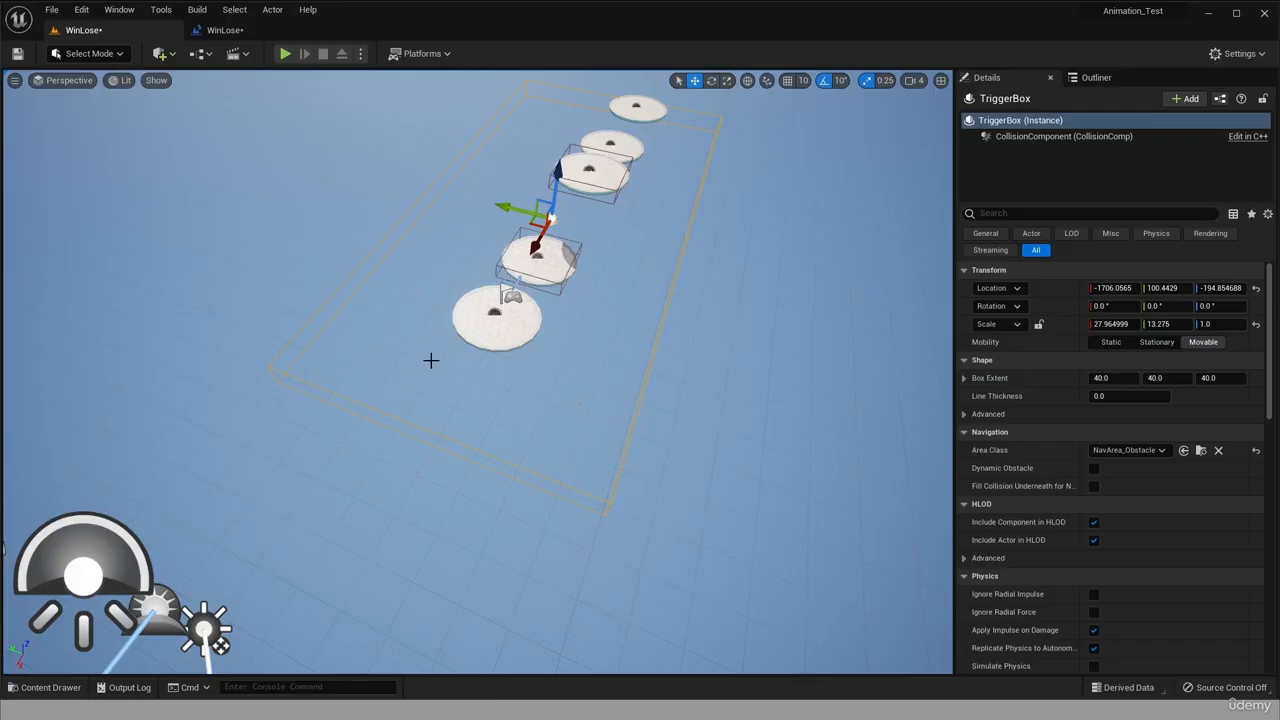
left_click(224, 31)
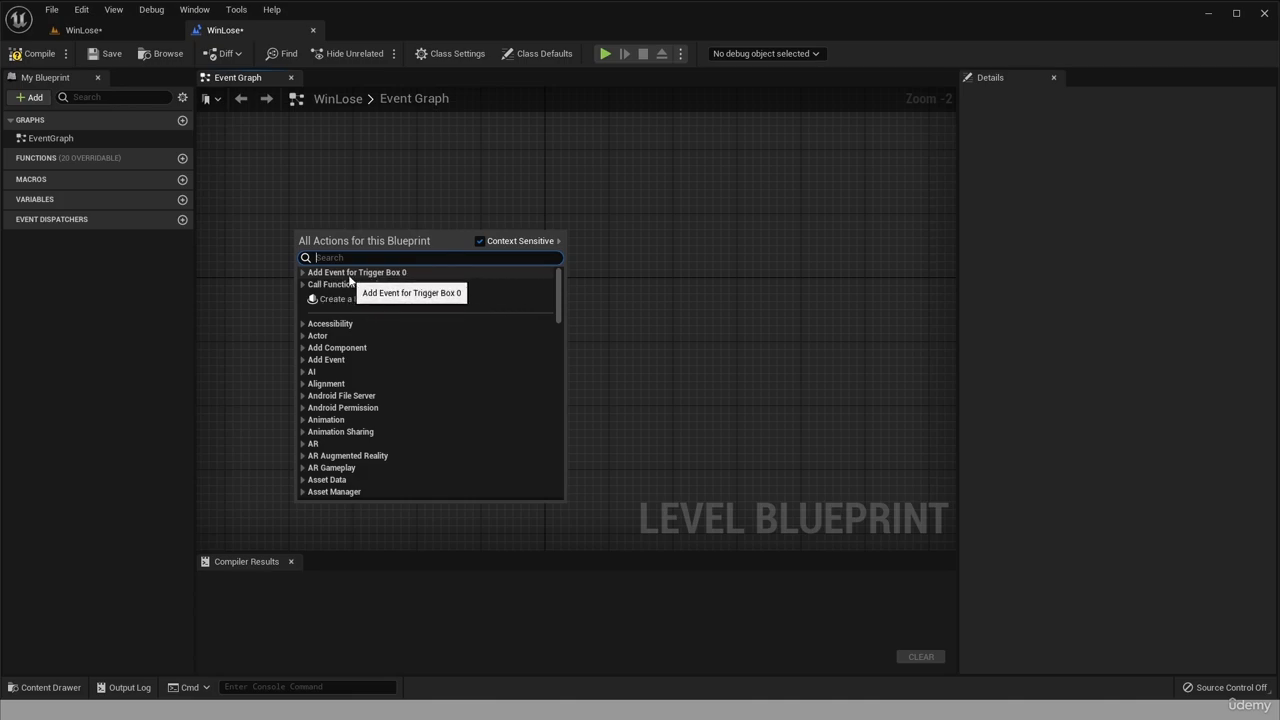
left_click(278, 181)
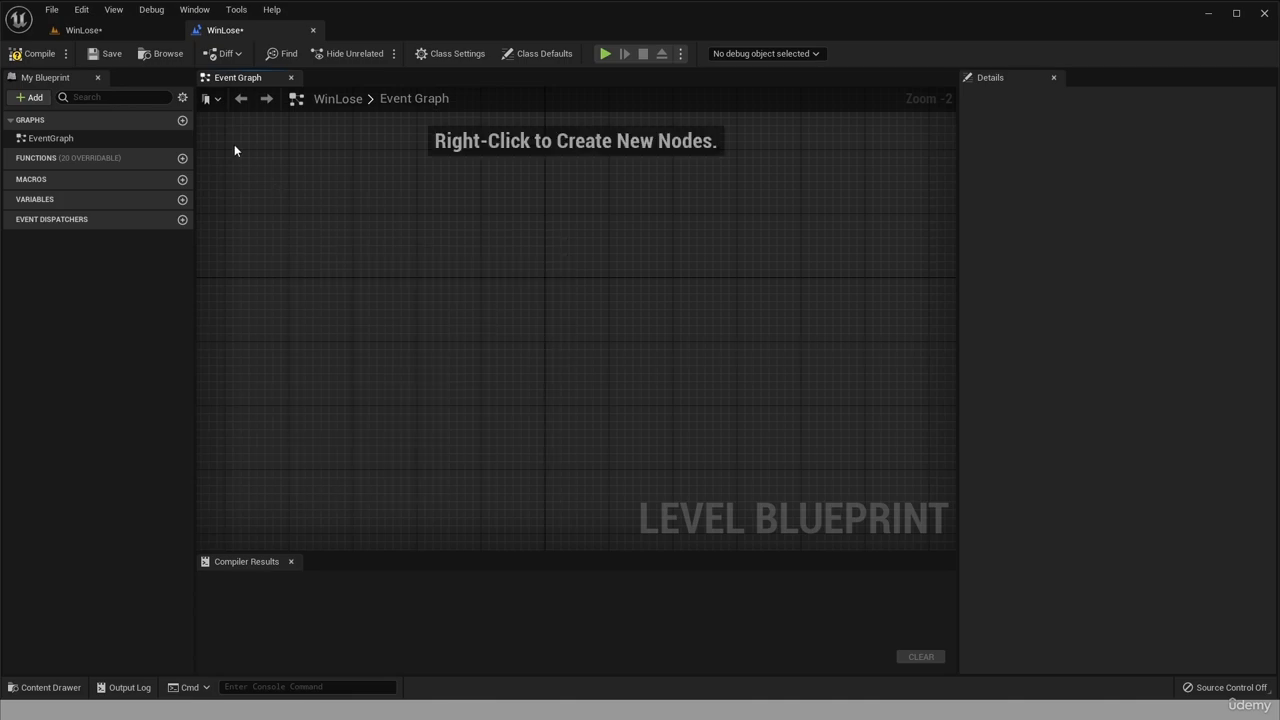
left_click(84, 30)
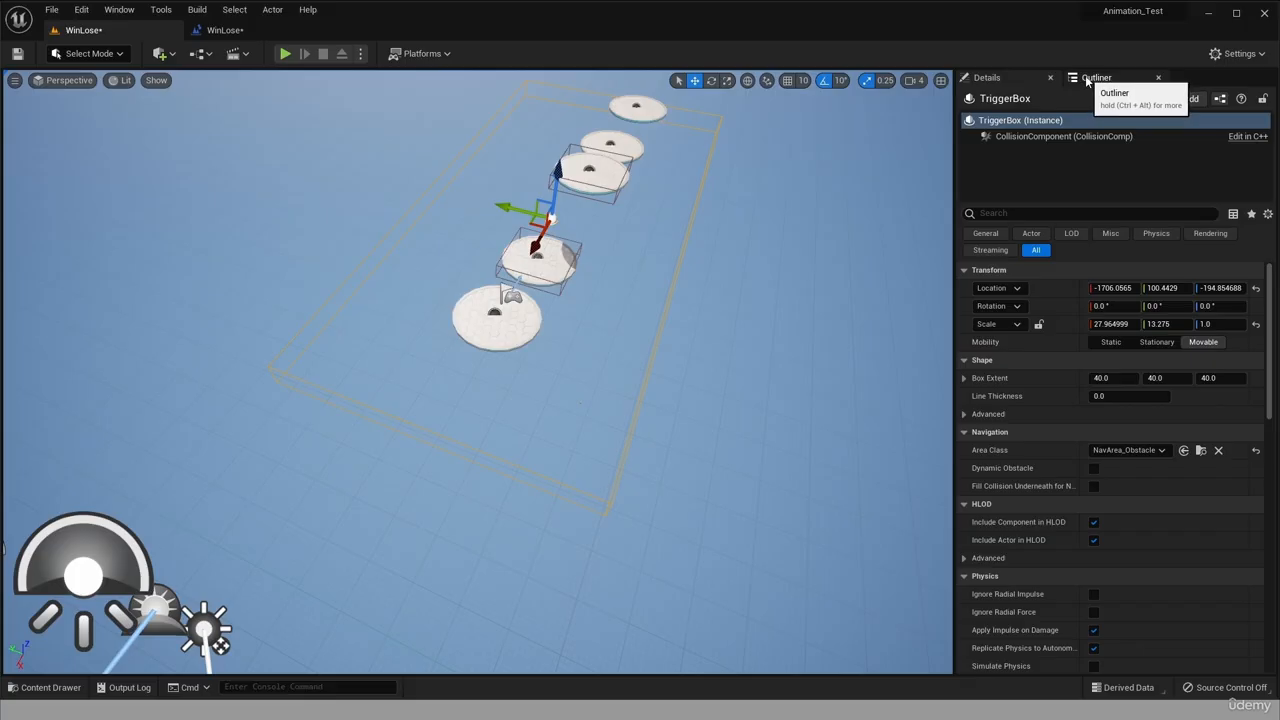
right_click(1016, 121)
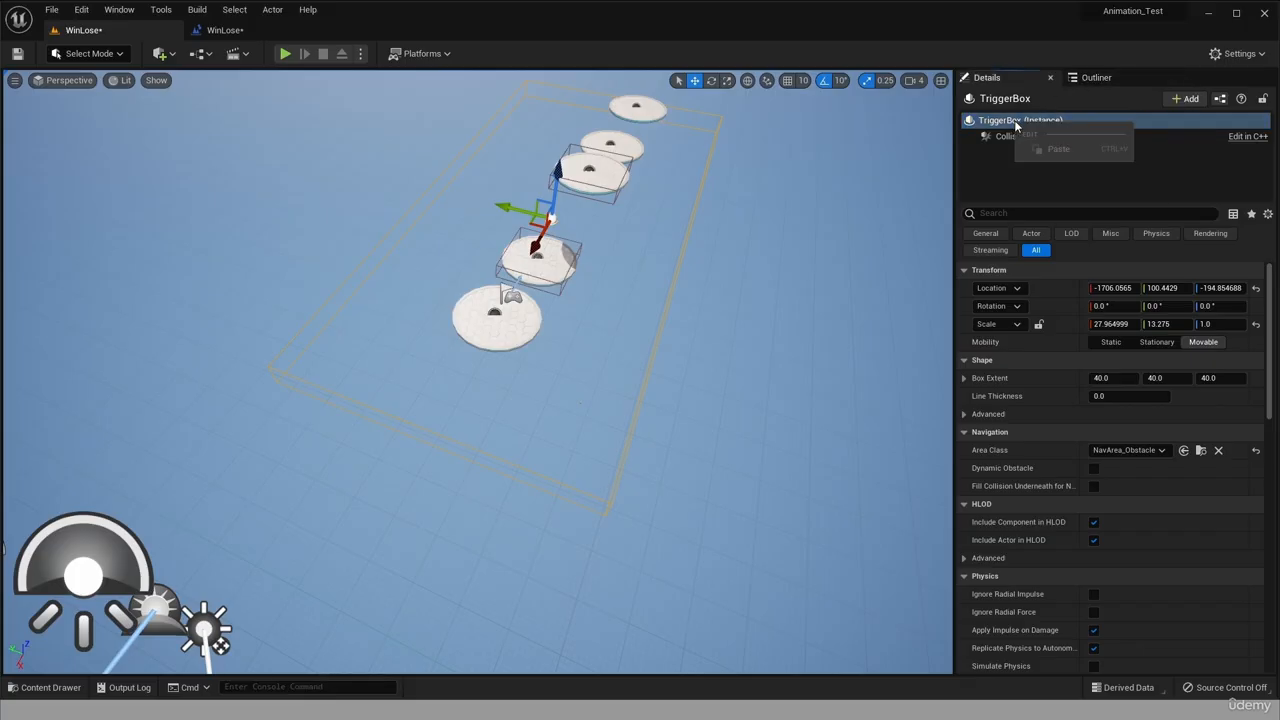
Rename the Trigger Box as RestartLevel and save all changed files.
left_click(1096, 77)
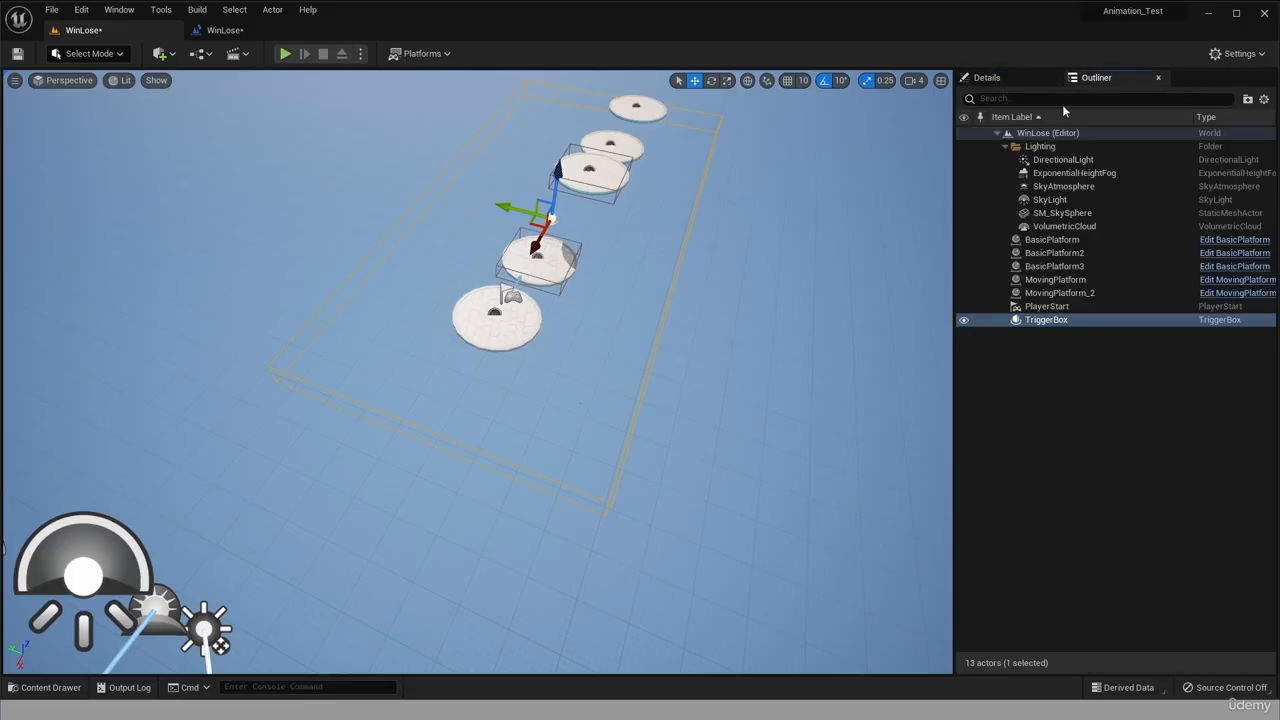
left_click(1047, 320)
key("F2")
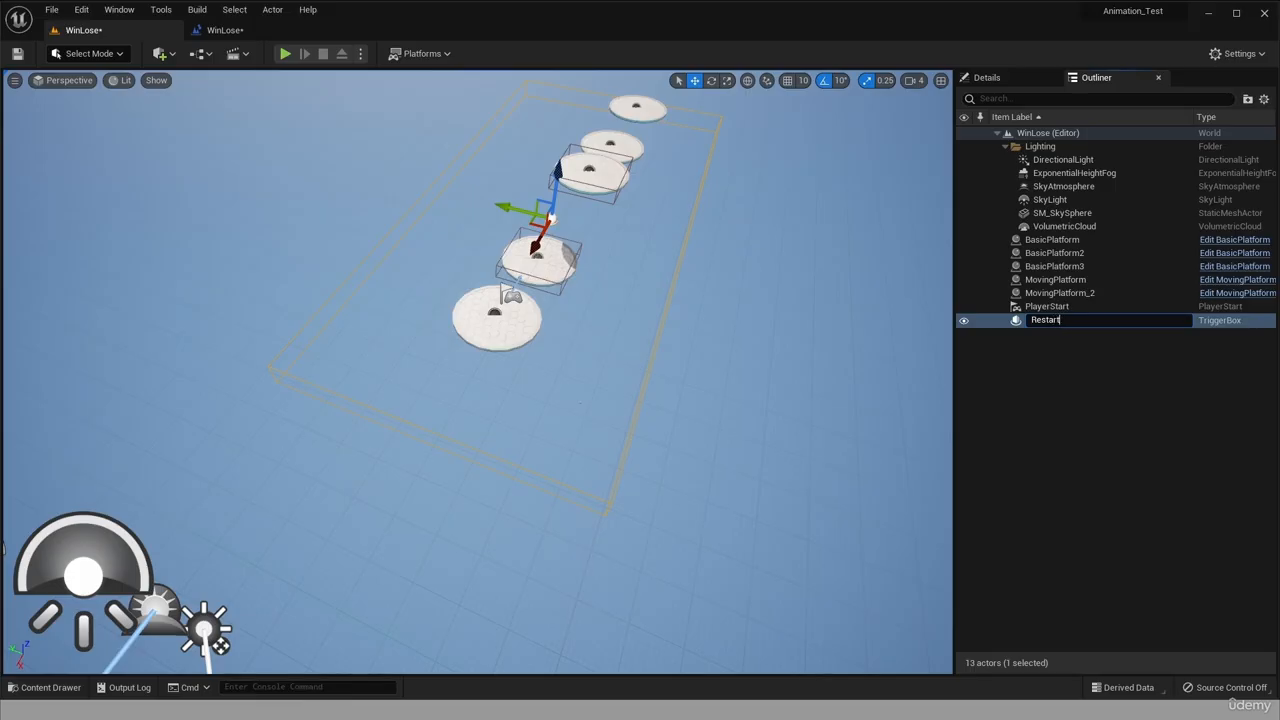
key("Return")
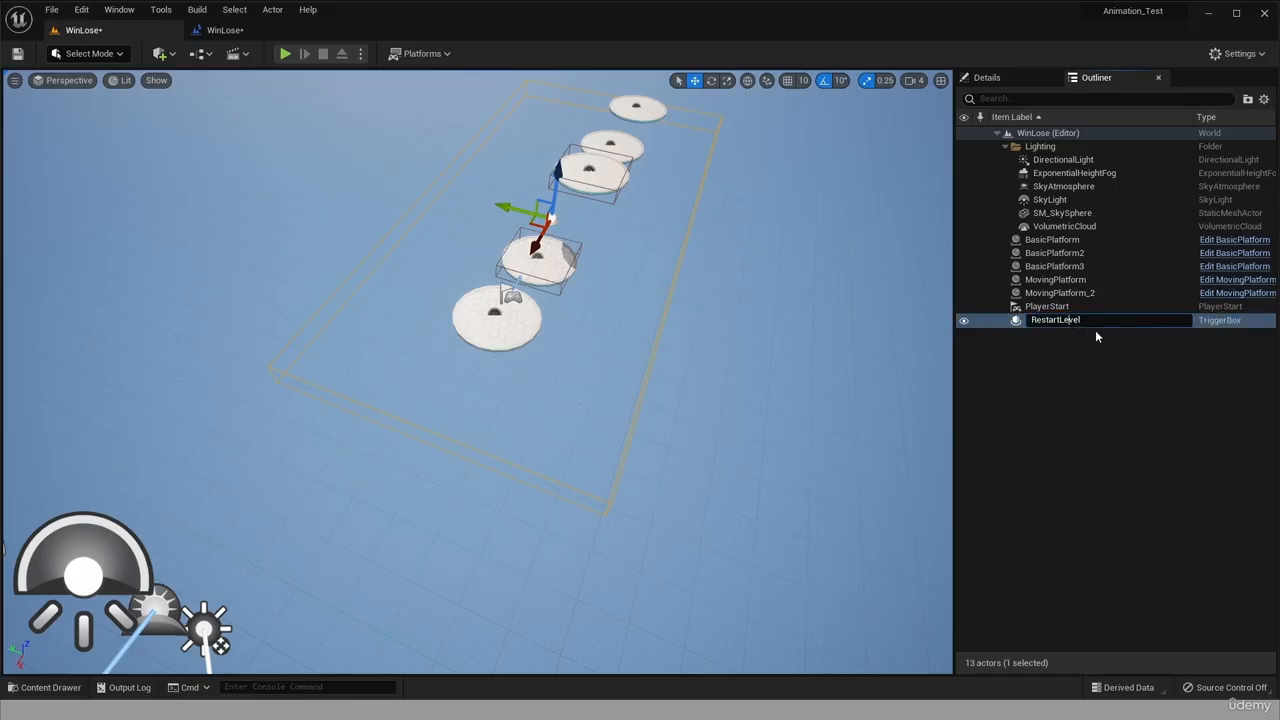
key("Return")
left_click(1090, 373)
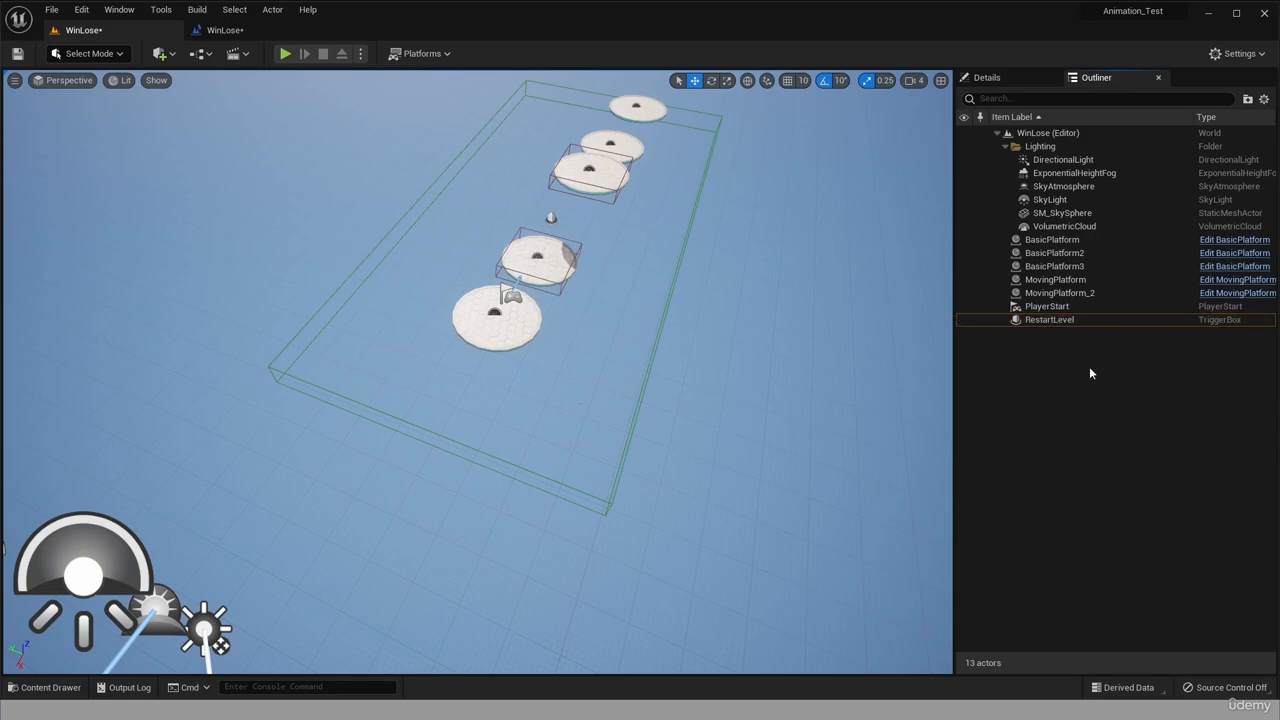
left_click(51, 10)
left_click(110, 162)
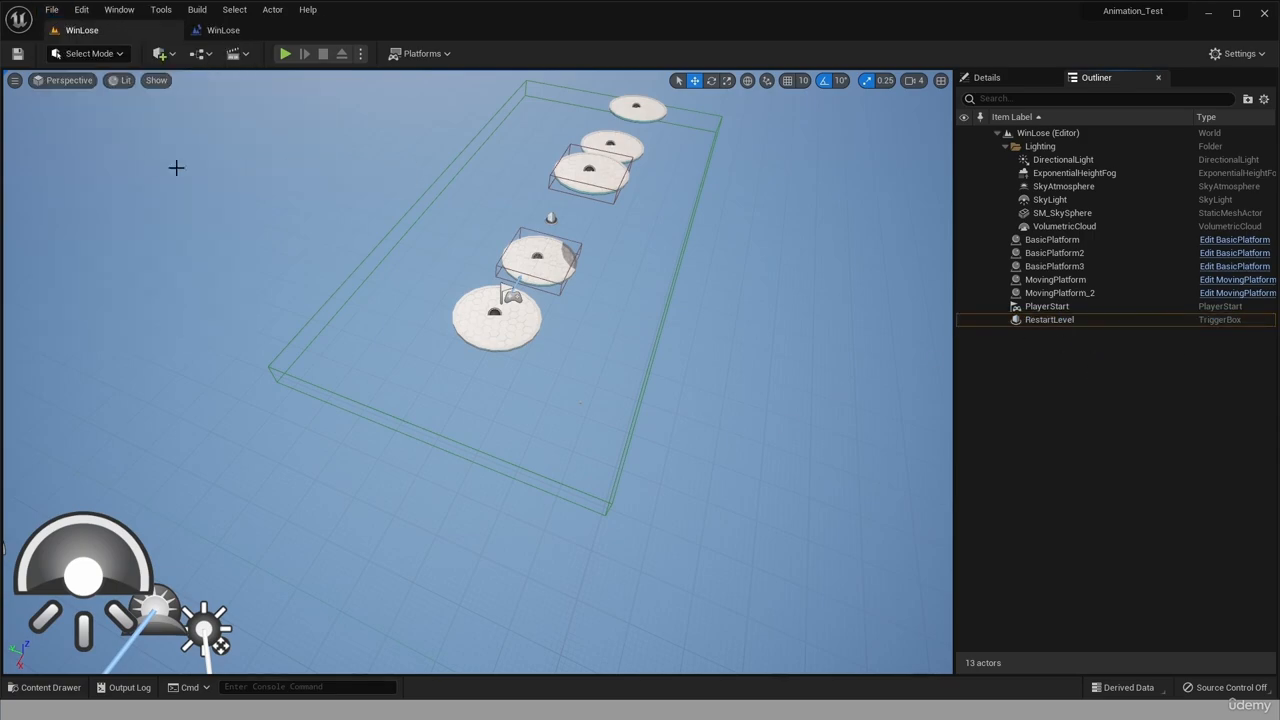
Add an On Actor Begin Overlap event for the RestartLevel trigger box to the WinLose level blueprint's event graph.
left_click(1058, 320)
left_click(217, 33)
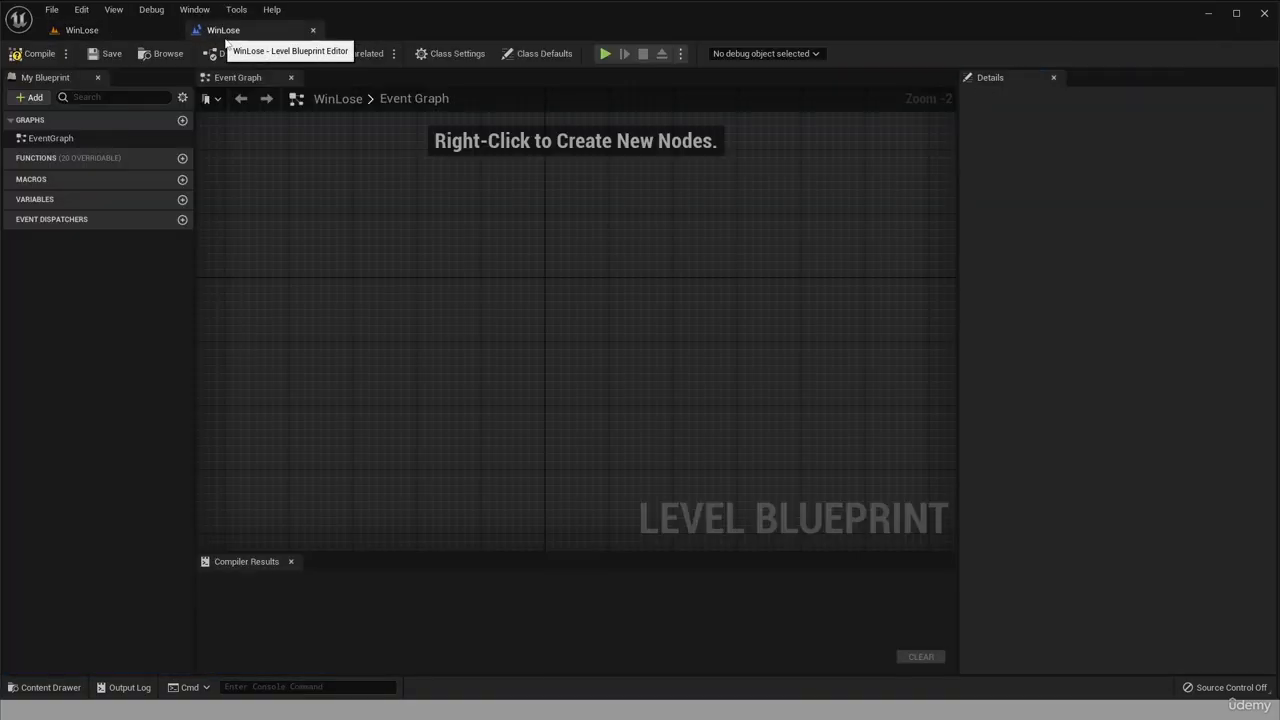
right_click(314, 219)
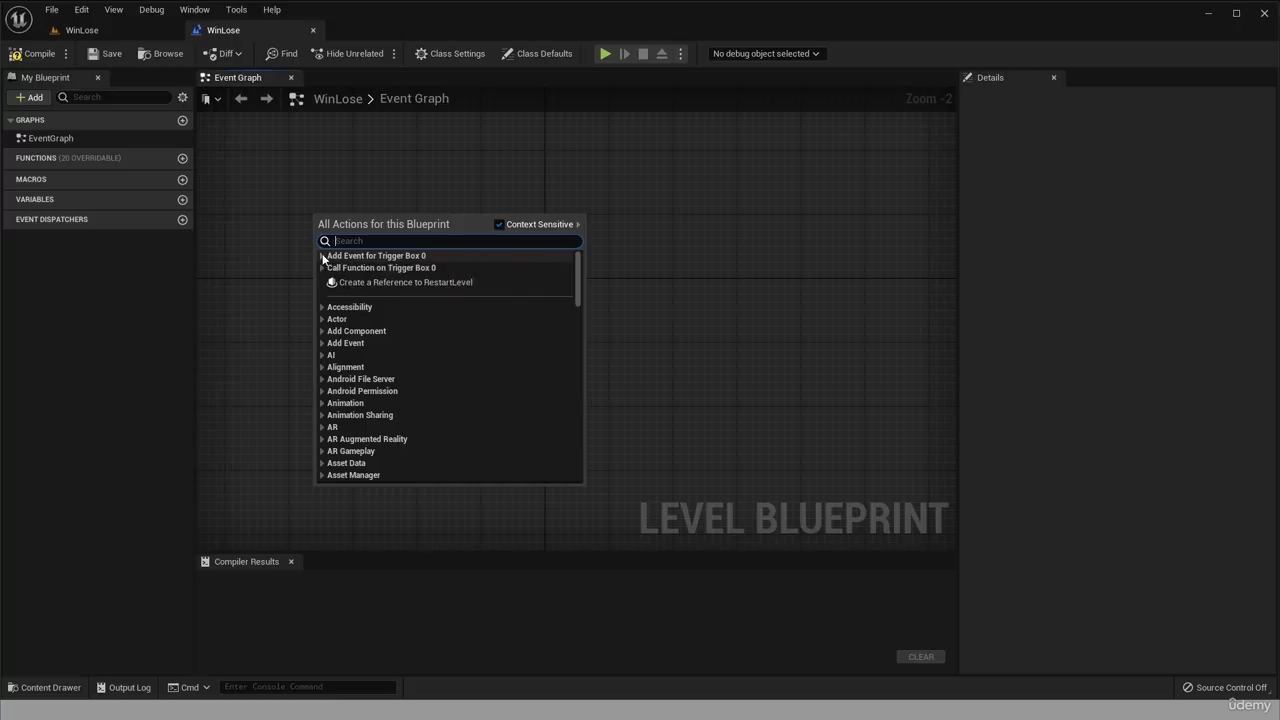
left_click(322, 256)
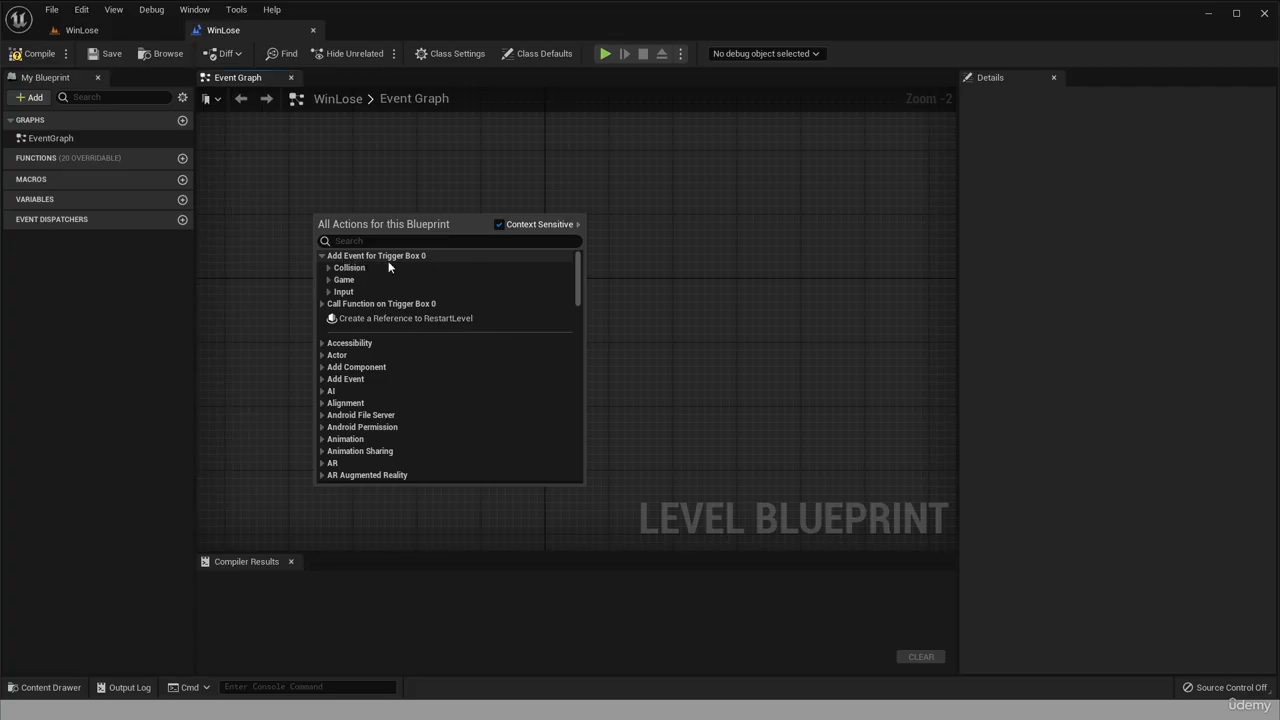
left_click(328, 270)
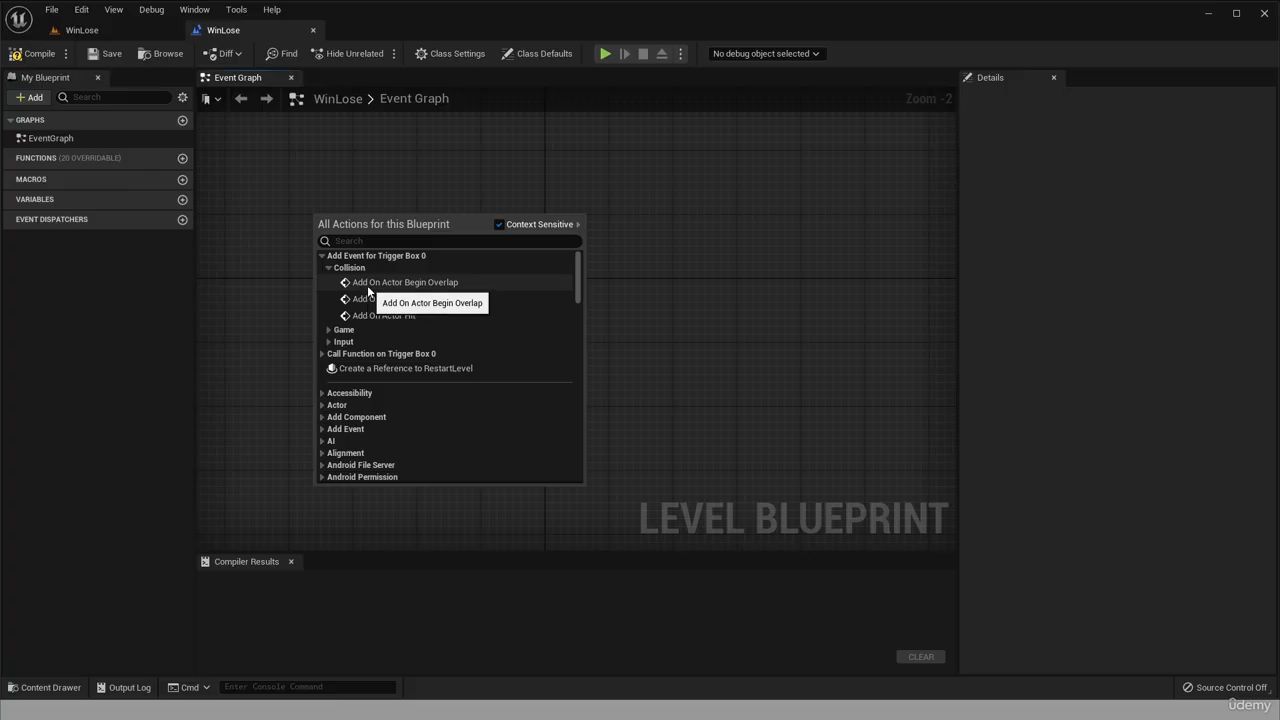
left_click(464, 288)
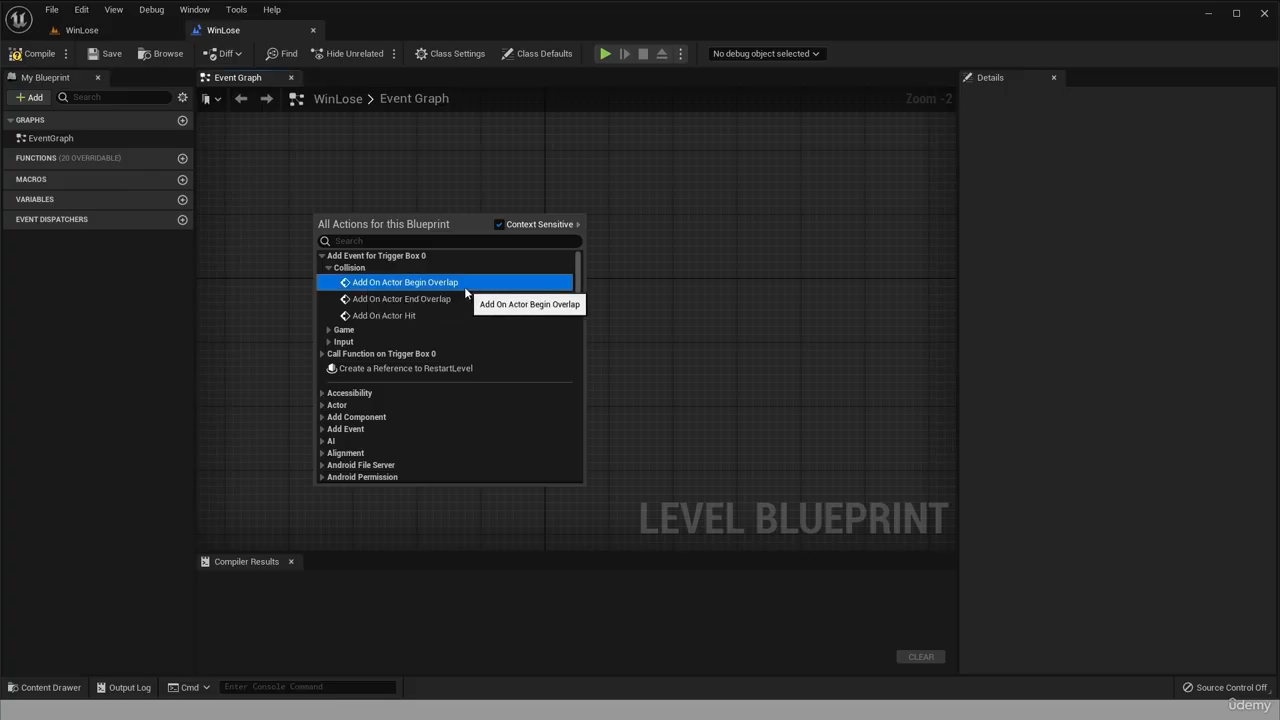
left_click_drag(379, 223, 342, 241)
scroll(350, 231, "up", 2)
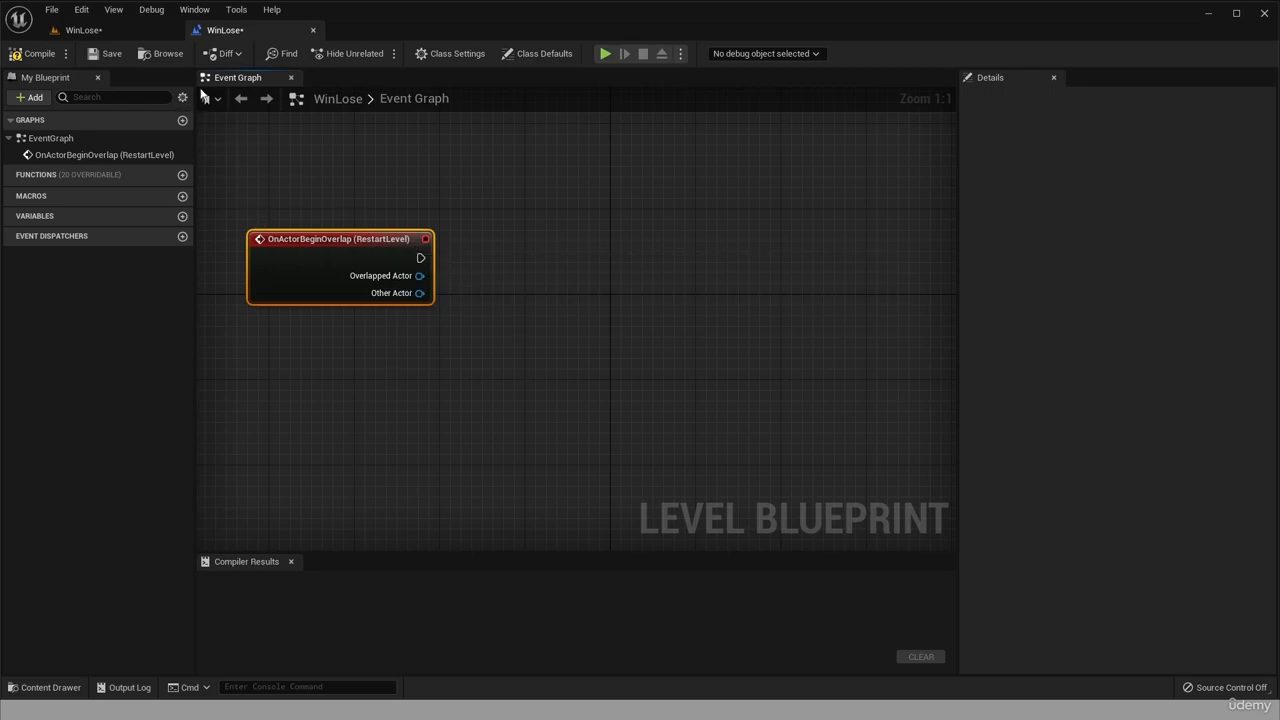
left_click(124, 38)
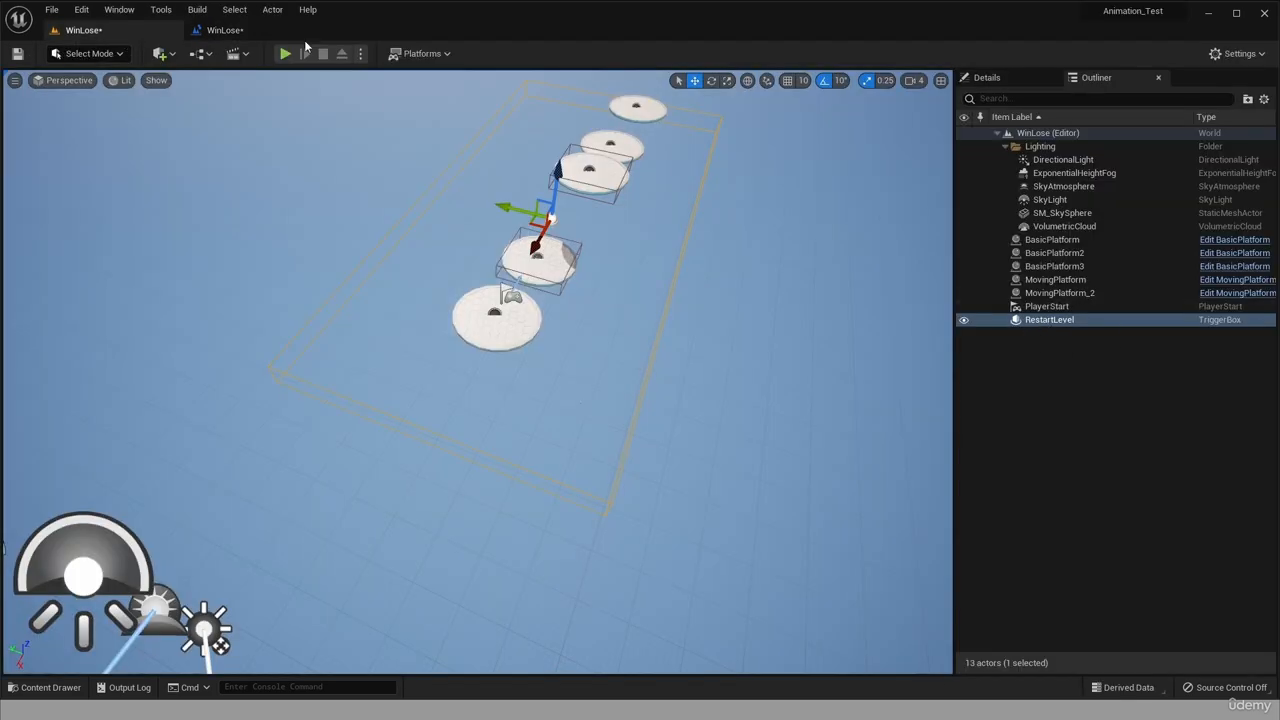
left_click(226, 30)
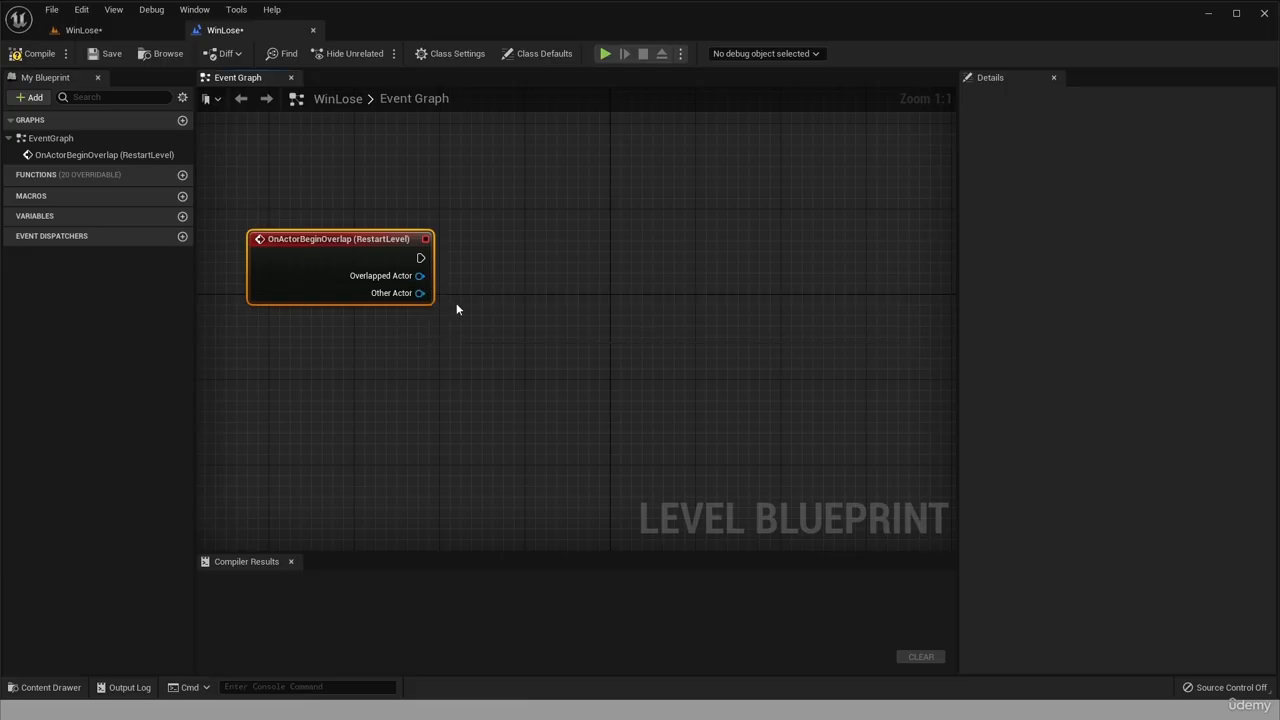
Add a Cast To BP_ThirdPersonCharacter node after the overlap event and connect Other Actor to its Object input.
left_click_drag(420, 258, 493, 242)
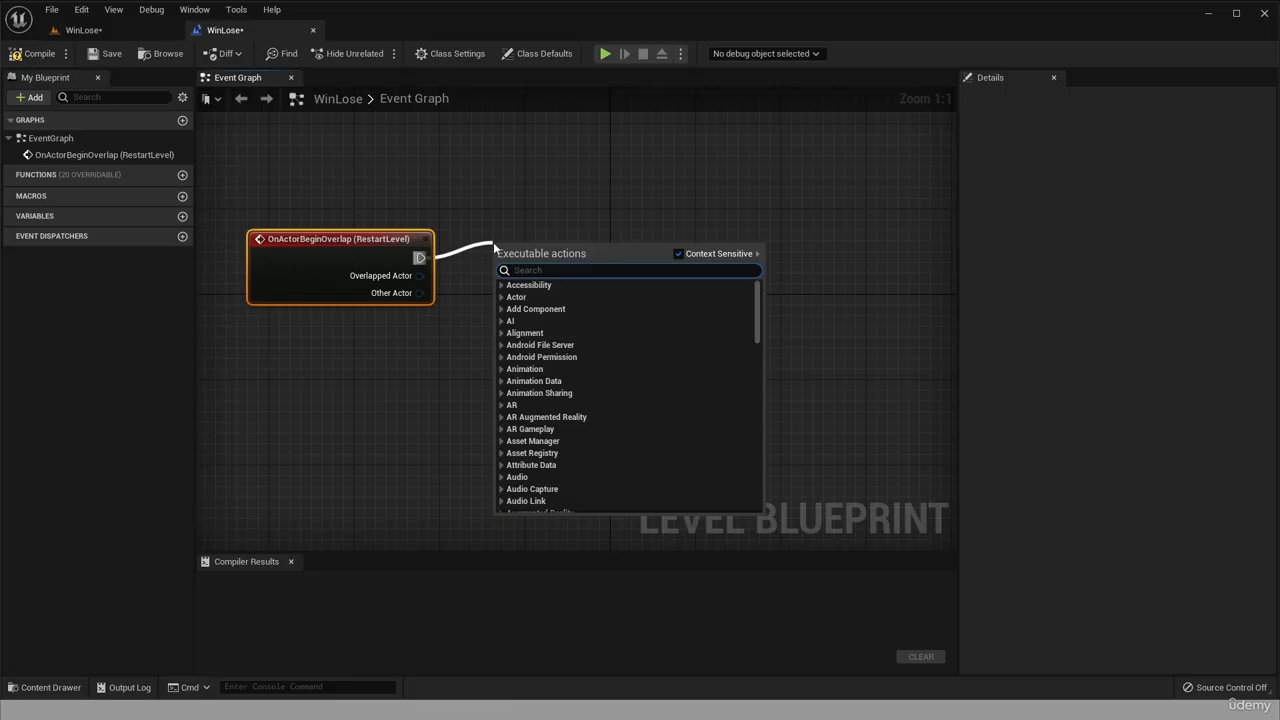
type("cast")
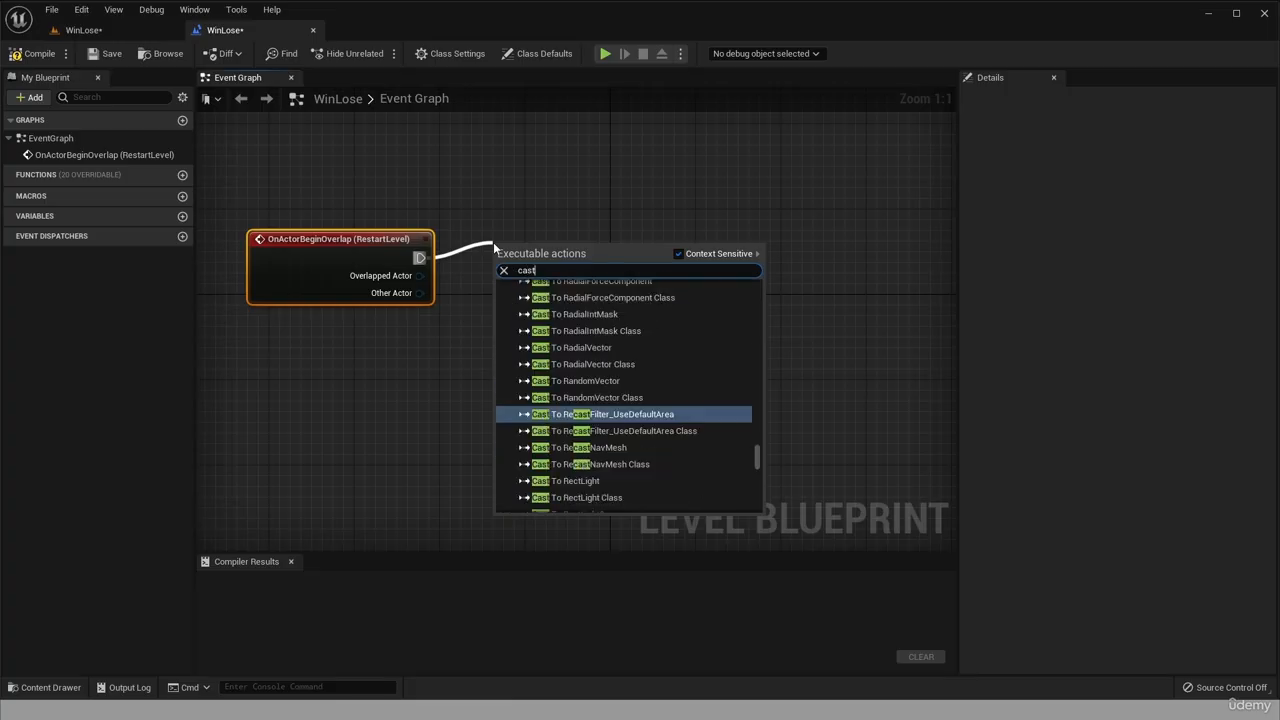
type(" to thi")
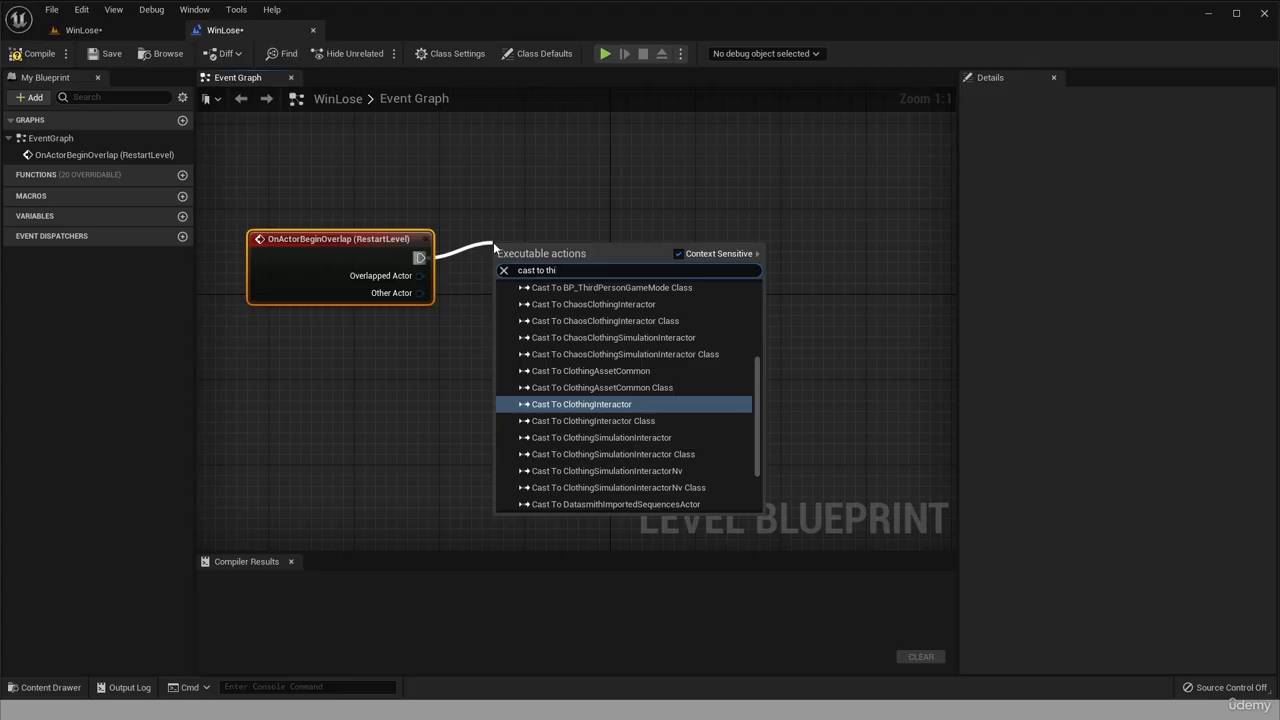
scroll(651, 366, "up", 3)
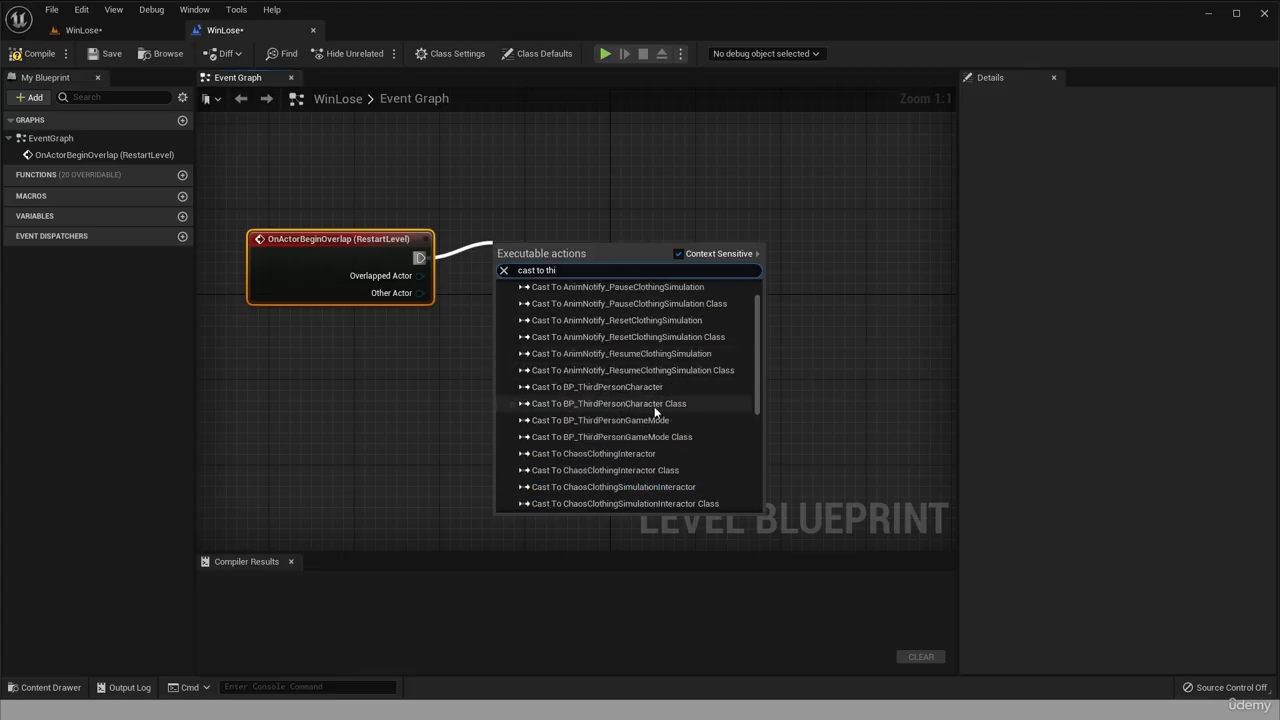
left_click(654, 387)
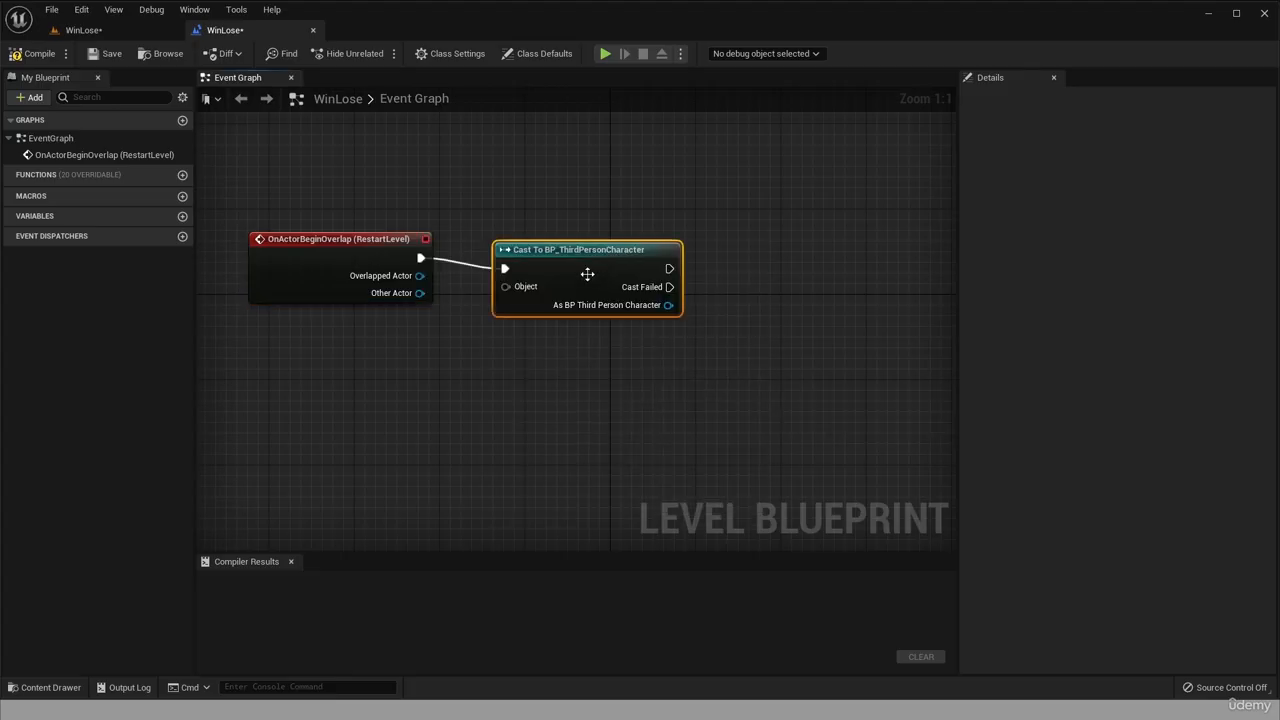
left_click_drag(549, 255, 547, 212)
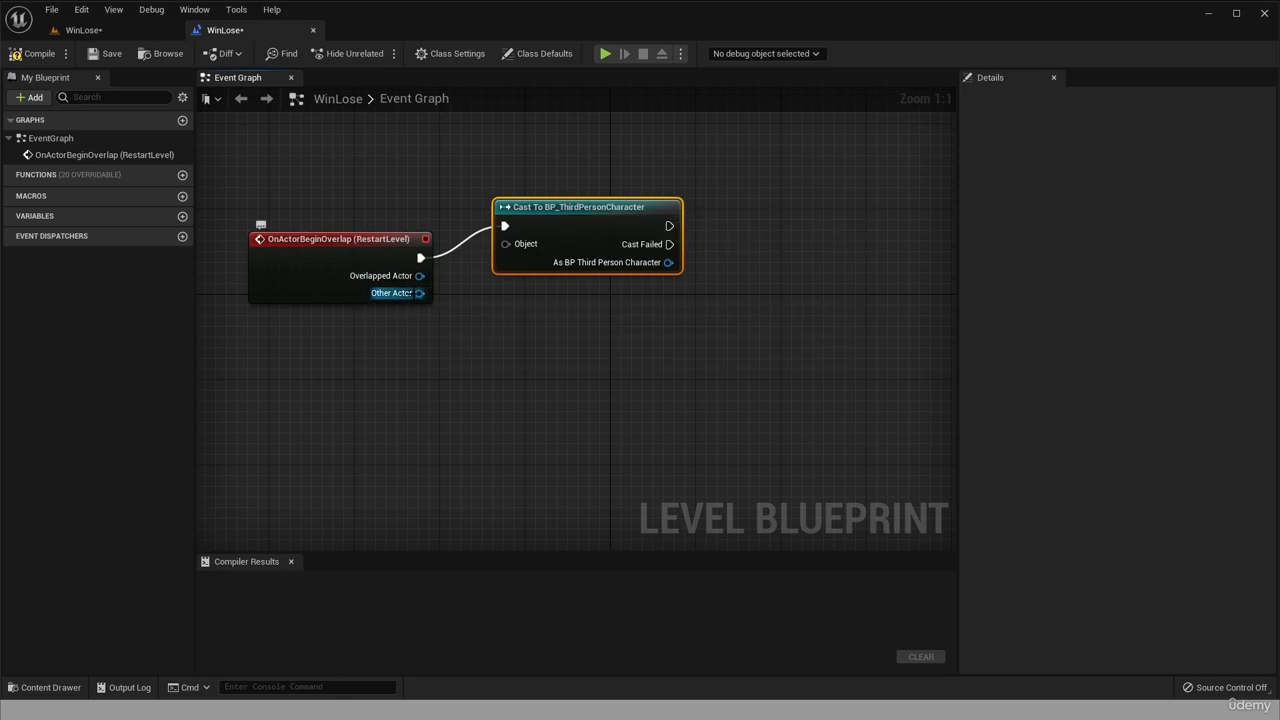
left_click_drag(428, 301, 501, 244)
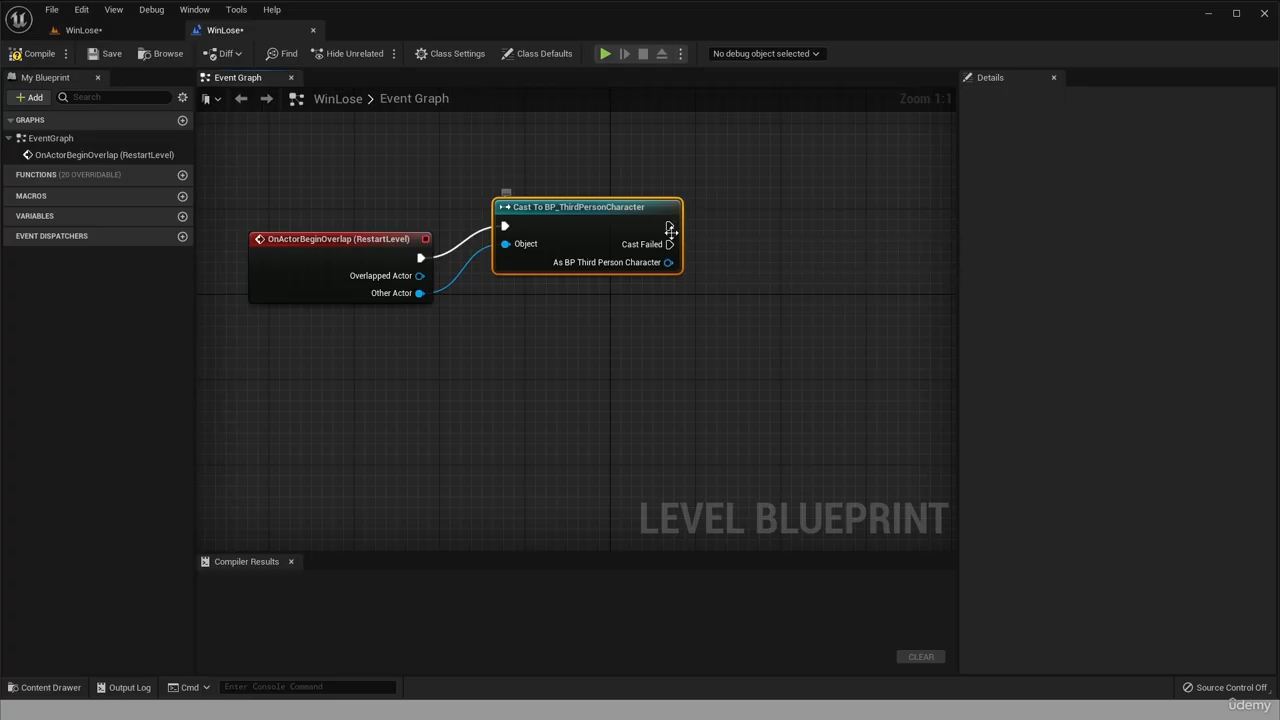
Add an Open Level (by Object Reference) node after the successful cast and set its level to WinLose.
left_click_drag(669, 226, 757, 288)
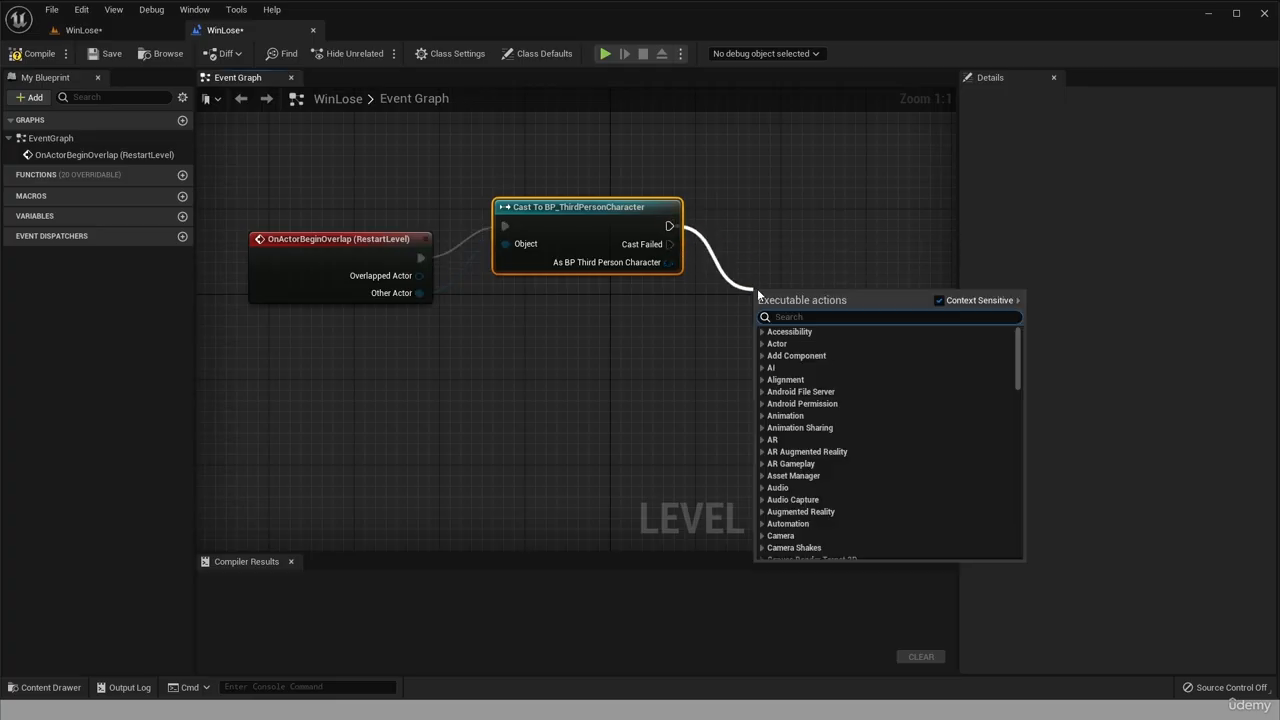
type("open")
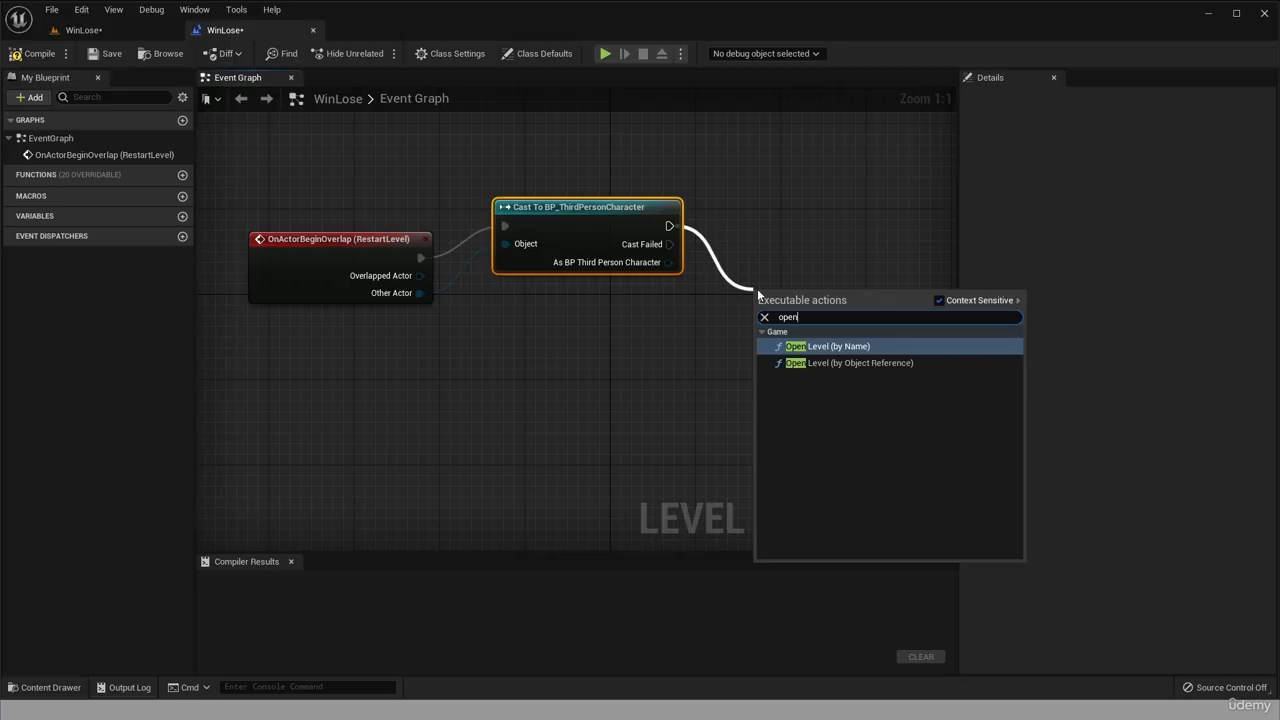
left_click(840, 364)
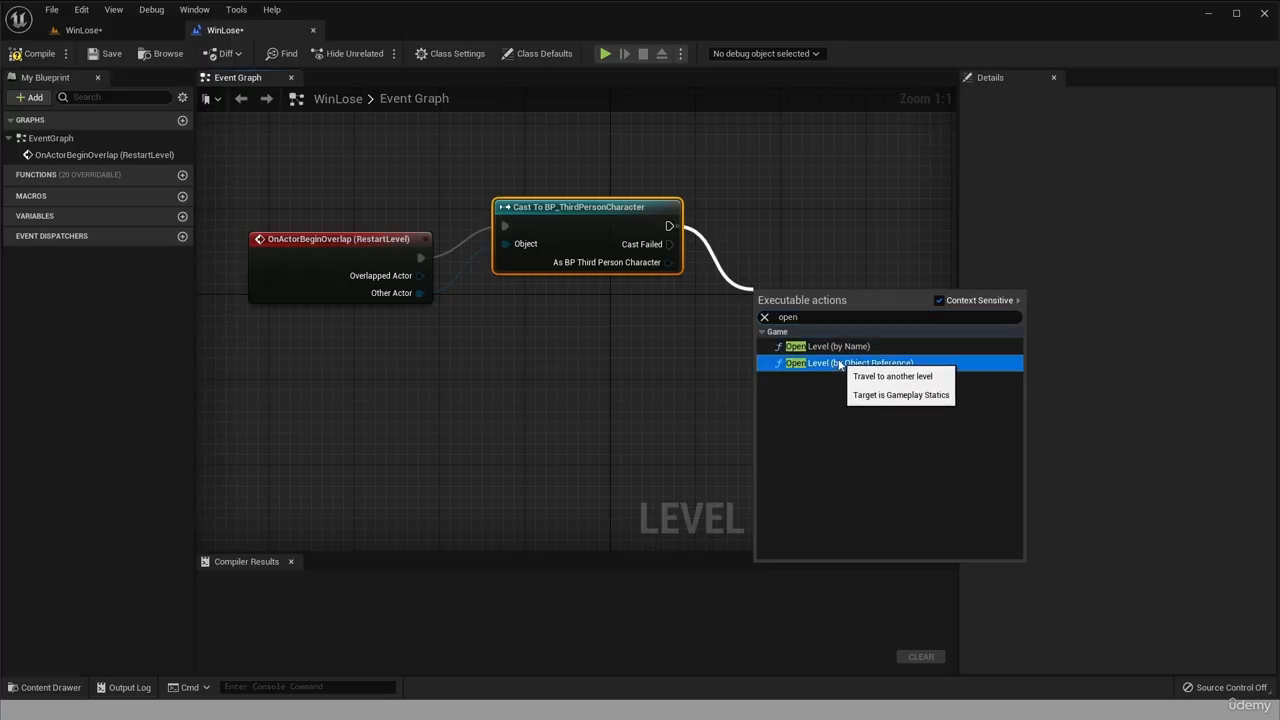
left_click_drag(821, 306, 810, 266)
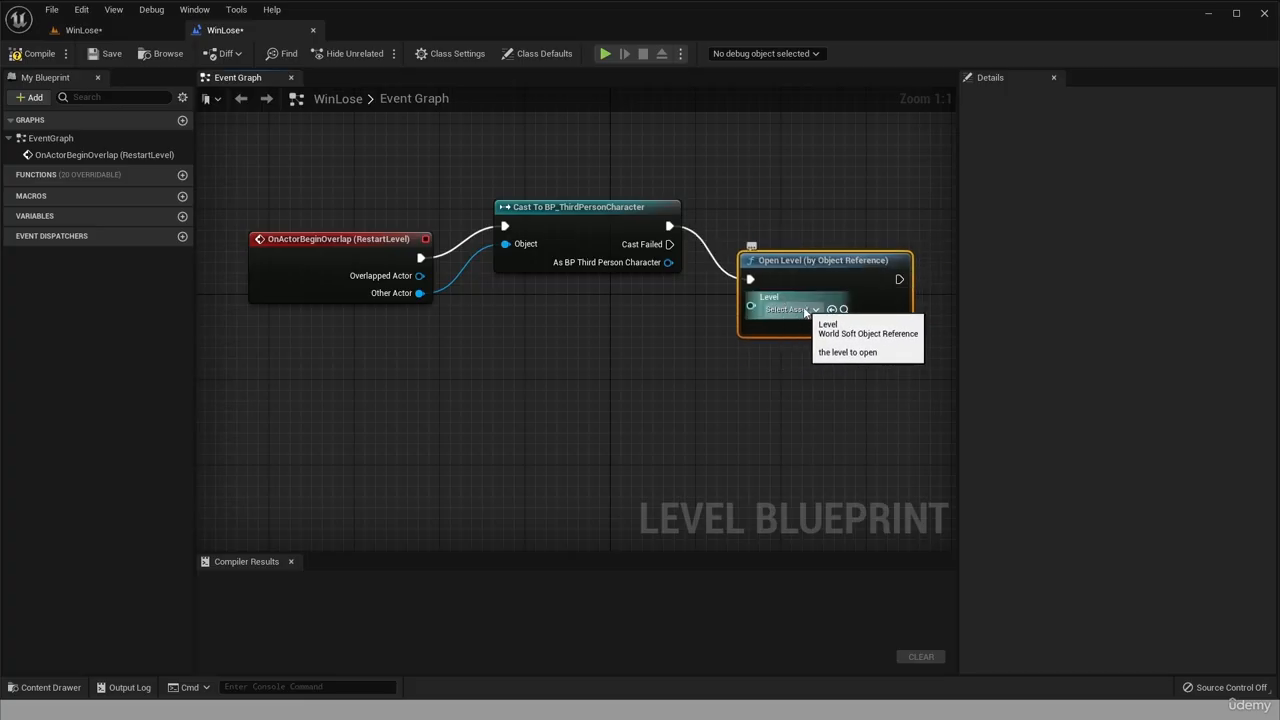
left_click(804, 310)
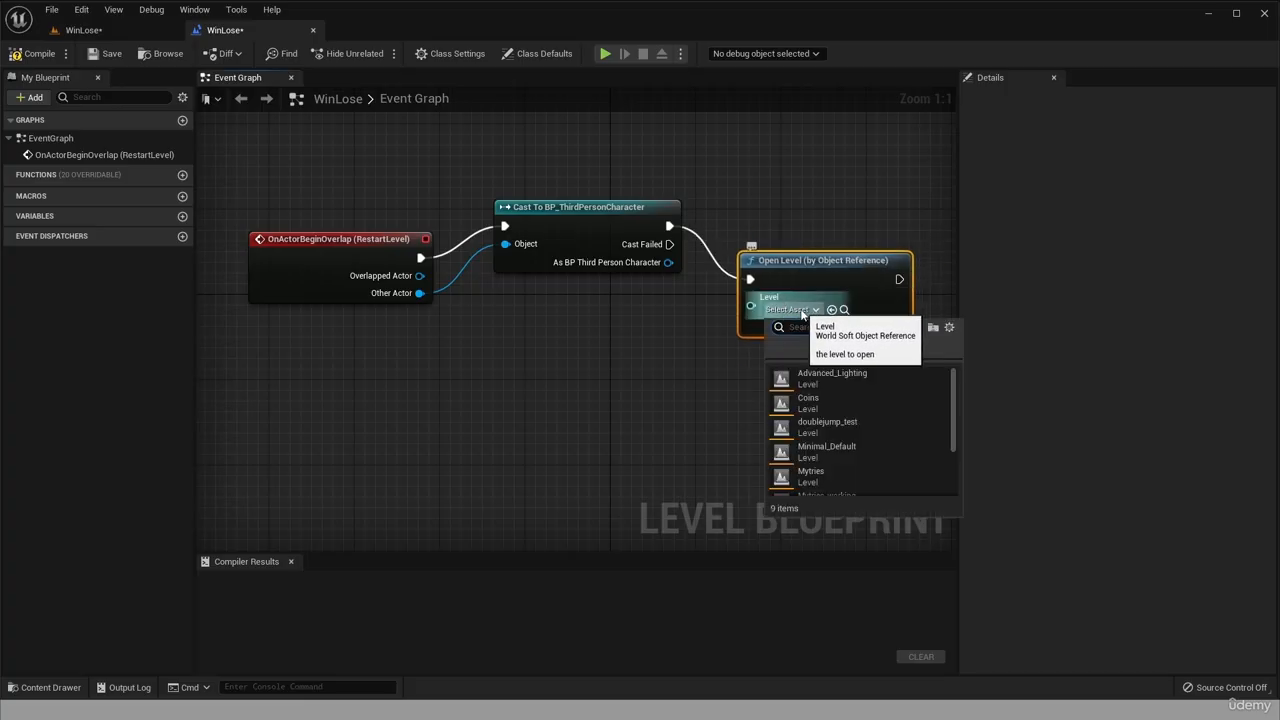
type("wi")
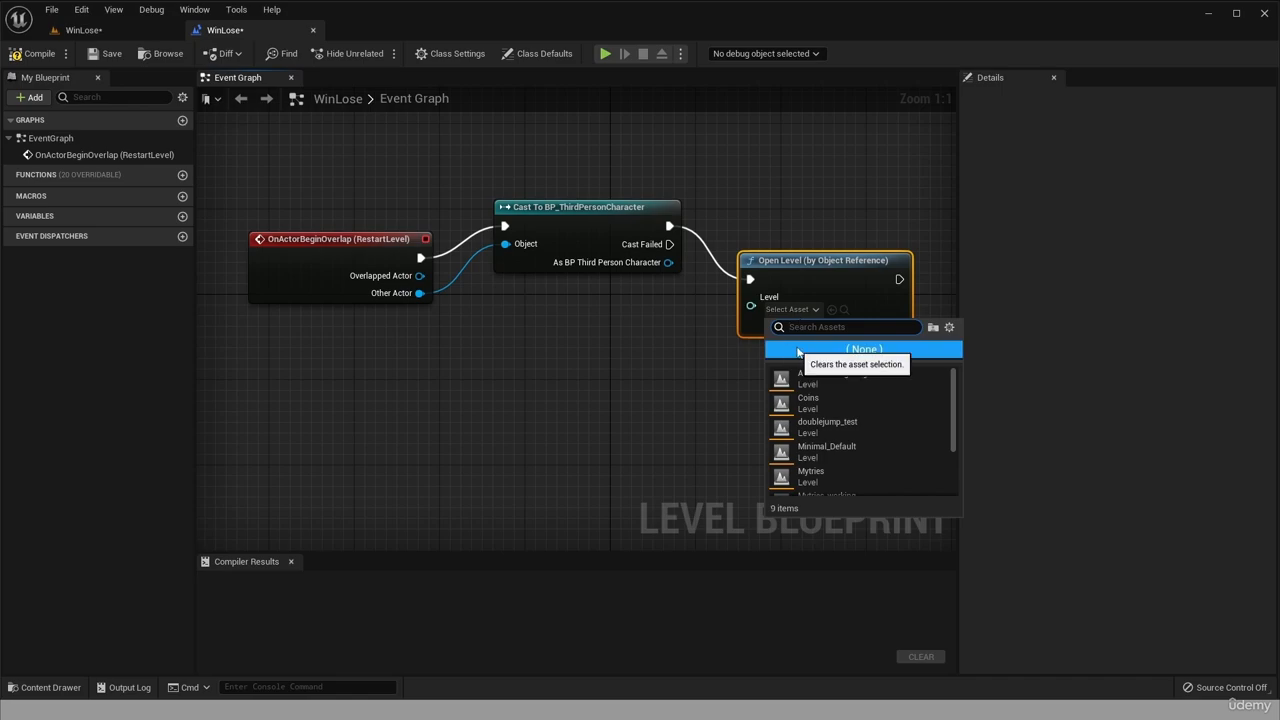
type("n")
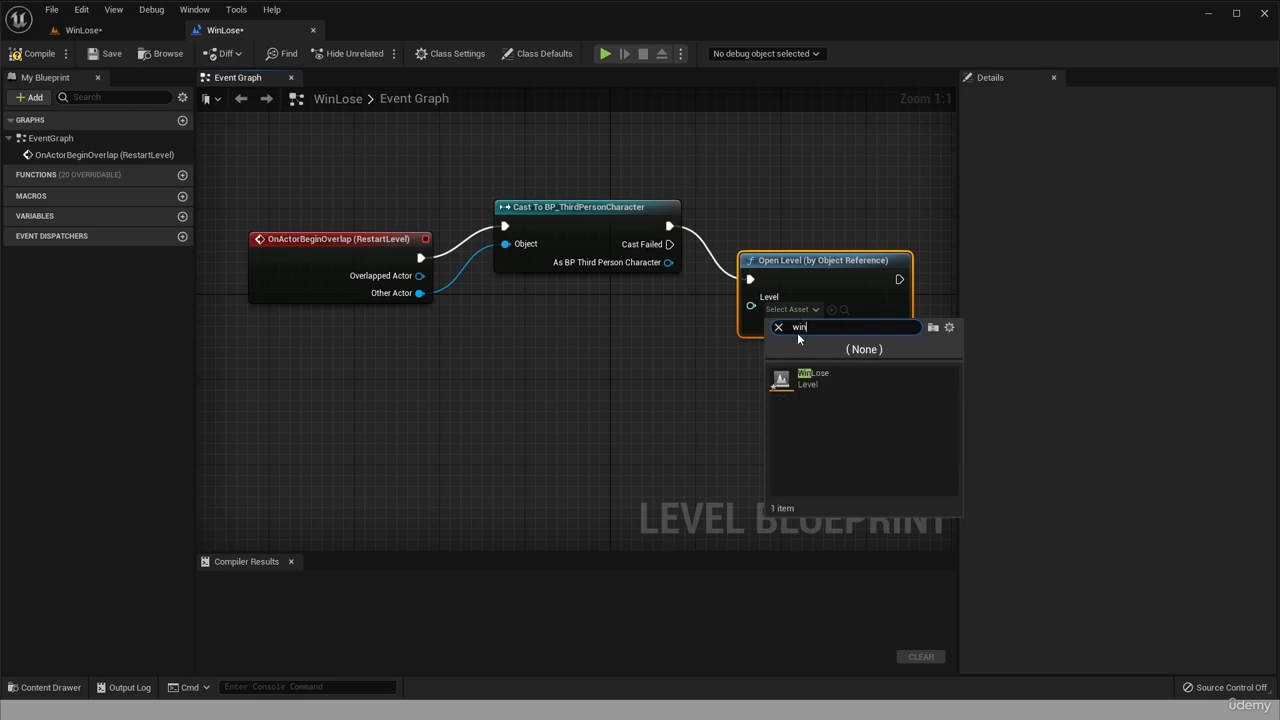
left_click(790, 380)
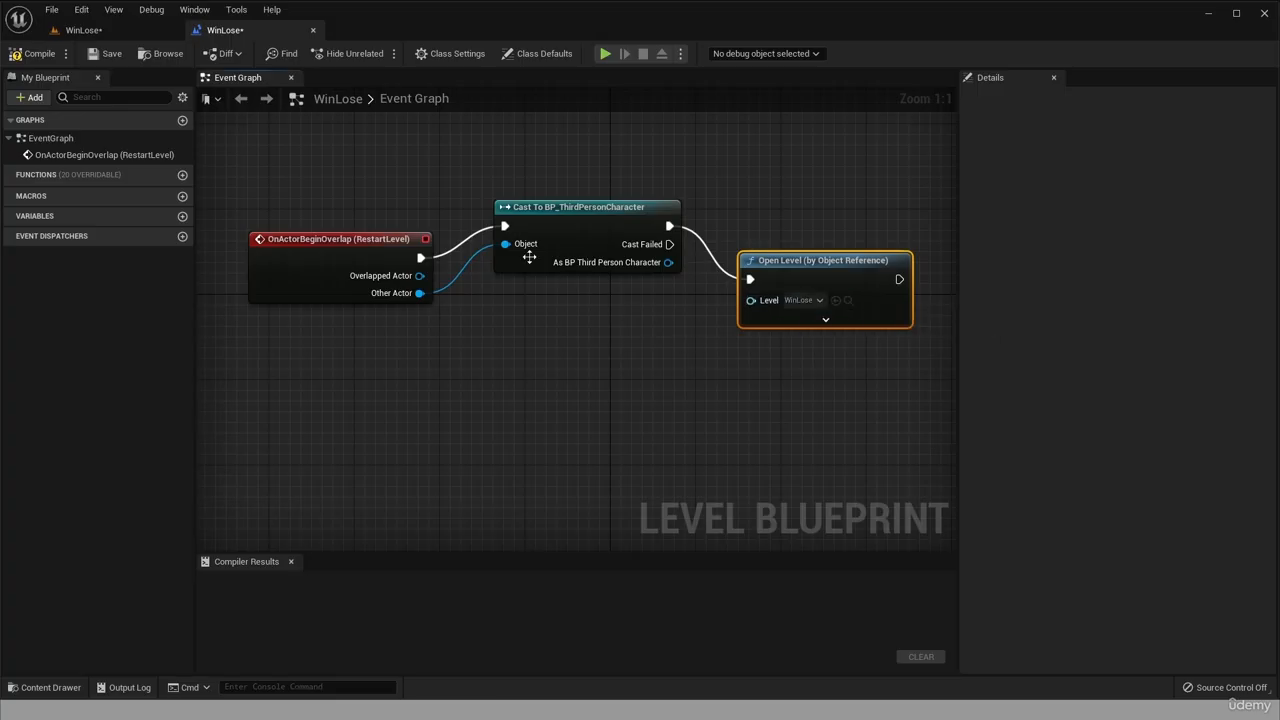
Compile and save the WinLose level blueprint.
left_click(87, 33)
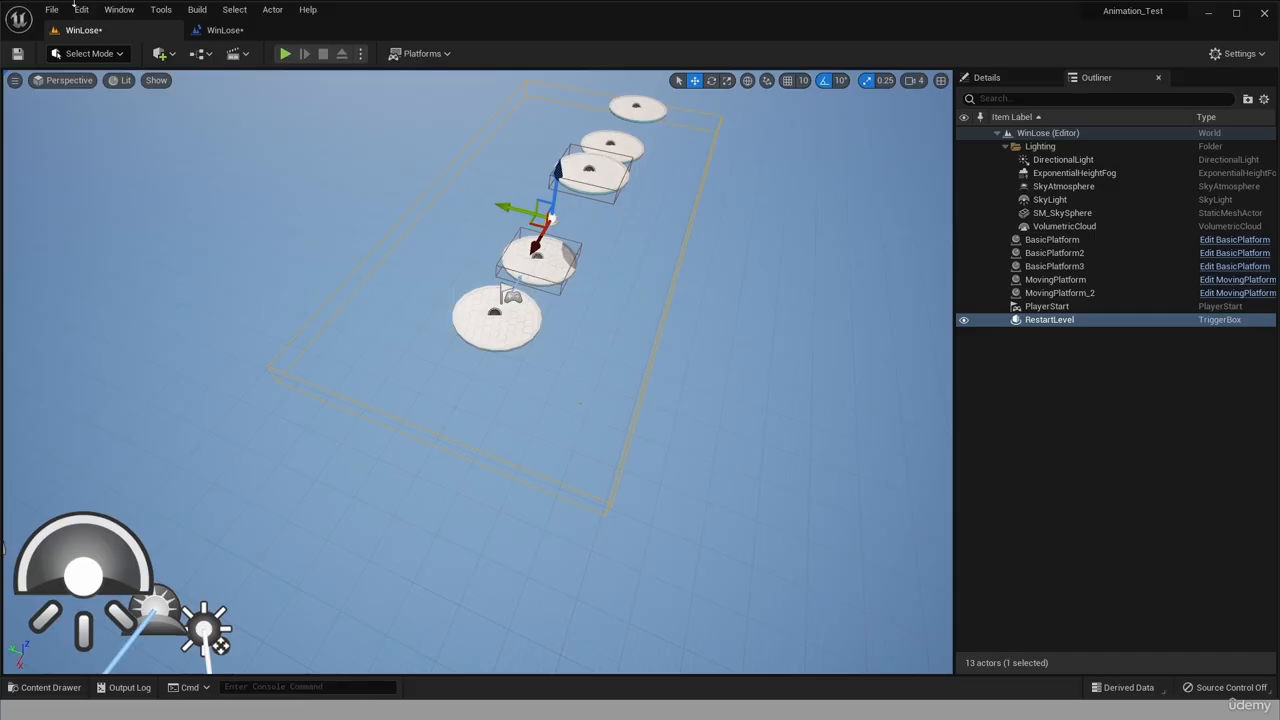
left_click(218, 30)
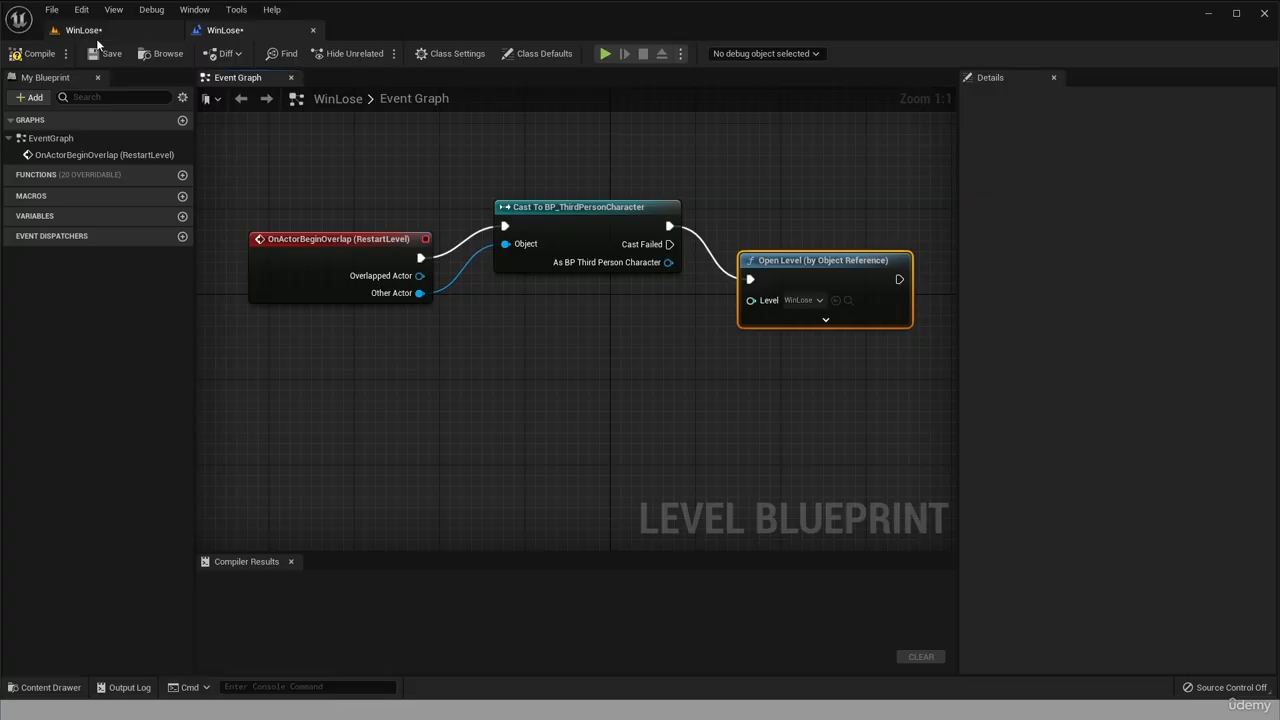
left_click(22, 55)
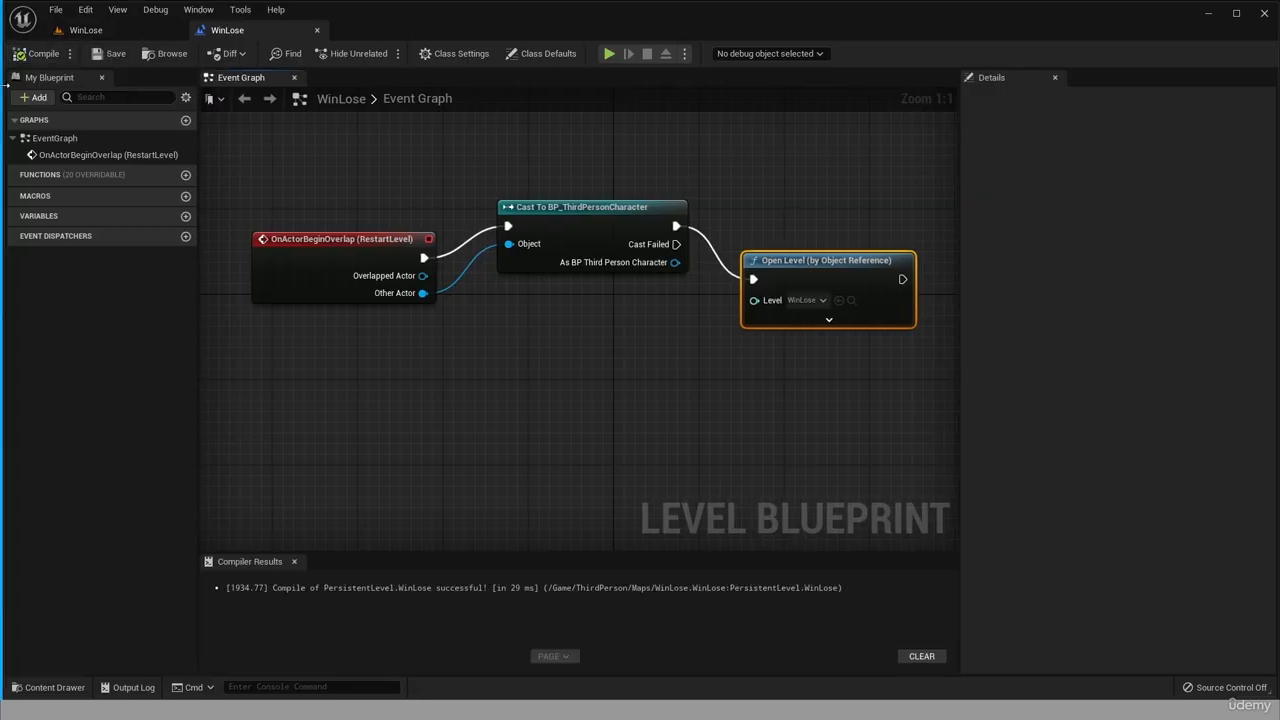
Play-test the WinLose level and jump off the starting platform to check that the RestartLevel trigger box reopens the level.
left_click(135, 32)
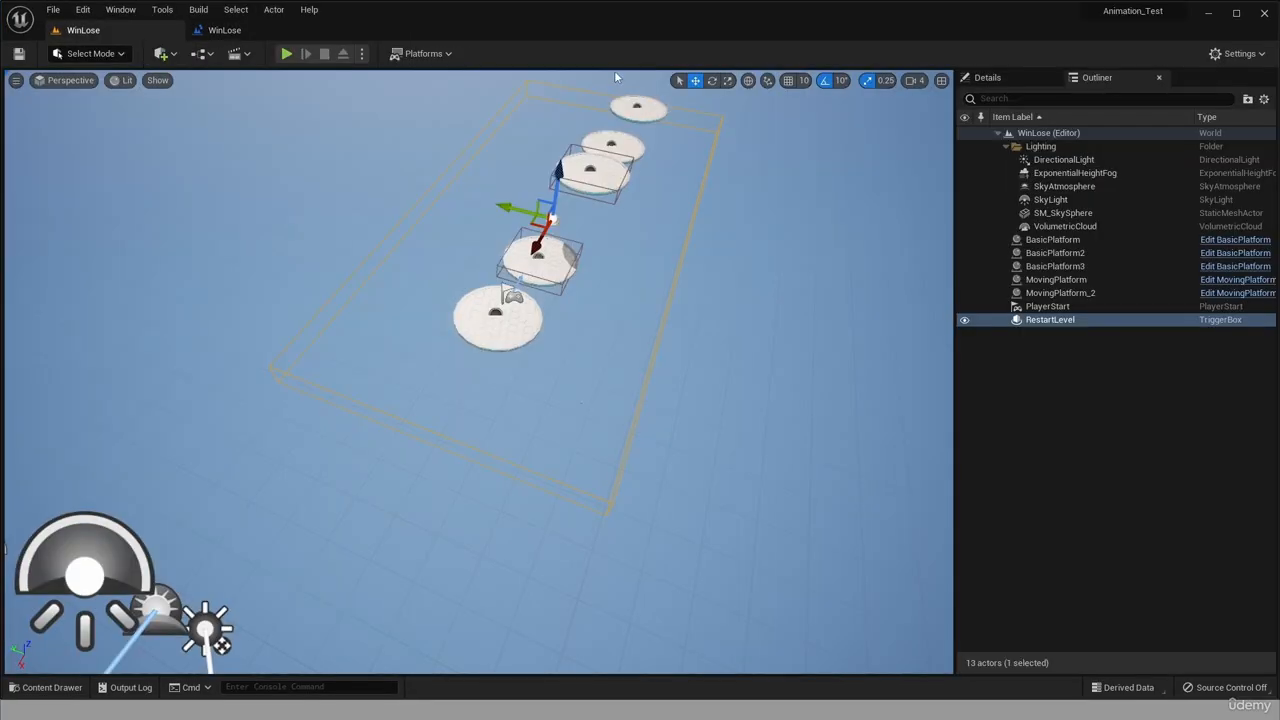
left_click(286, 54)
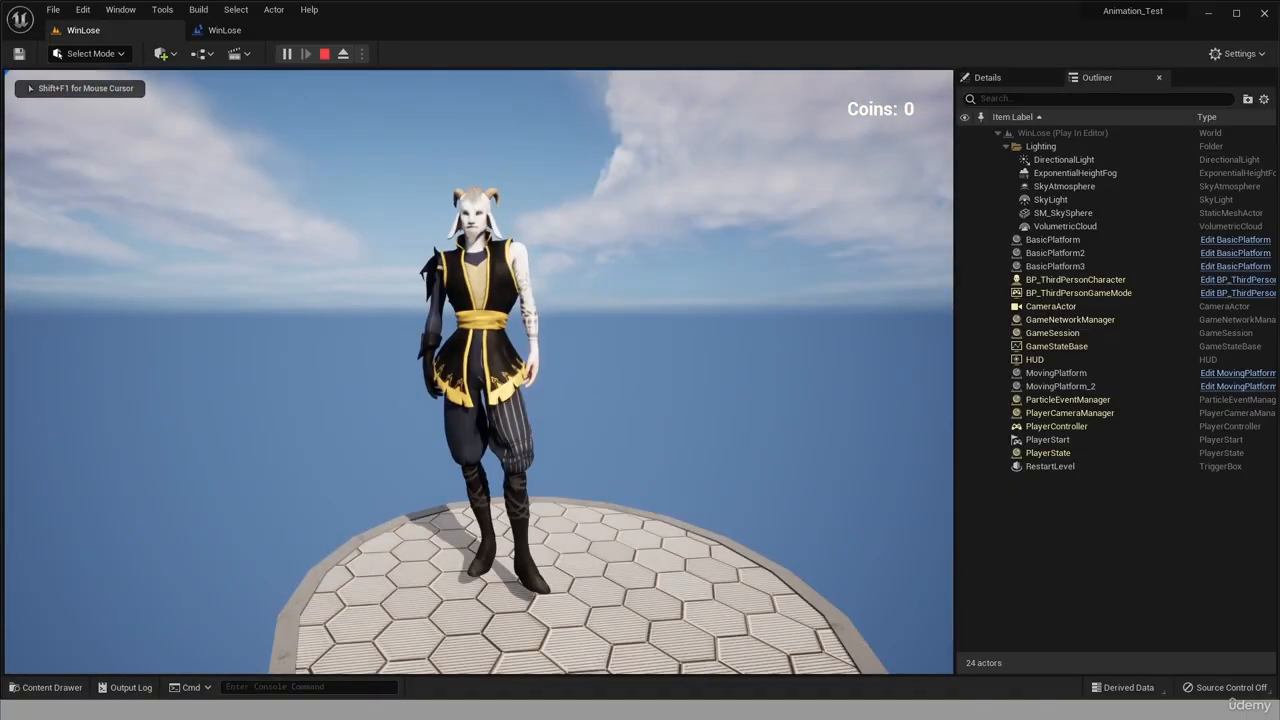
key("w")
key("space")
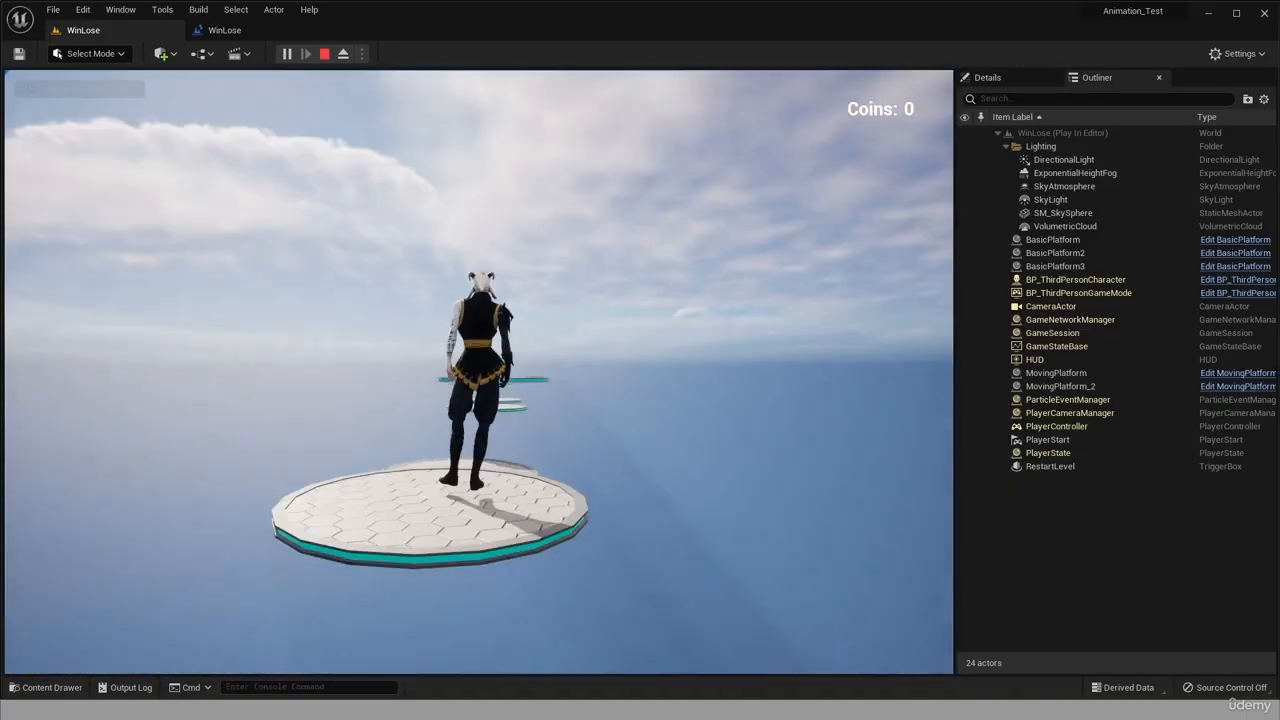
key("space")
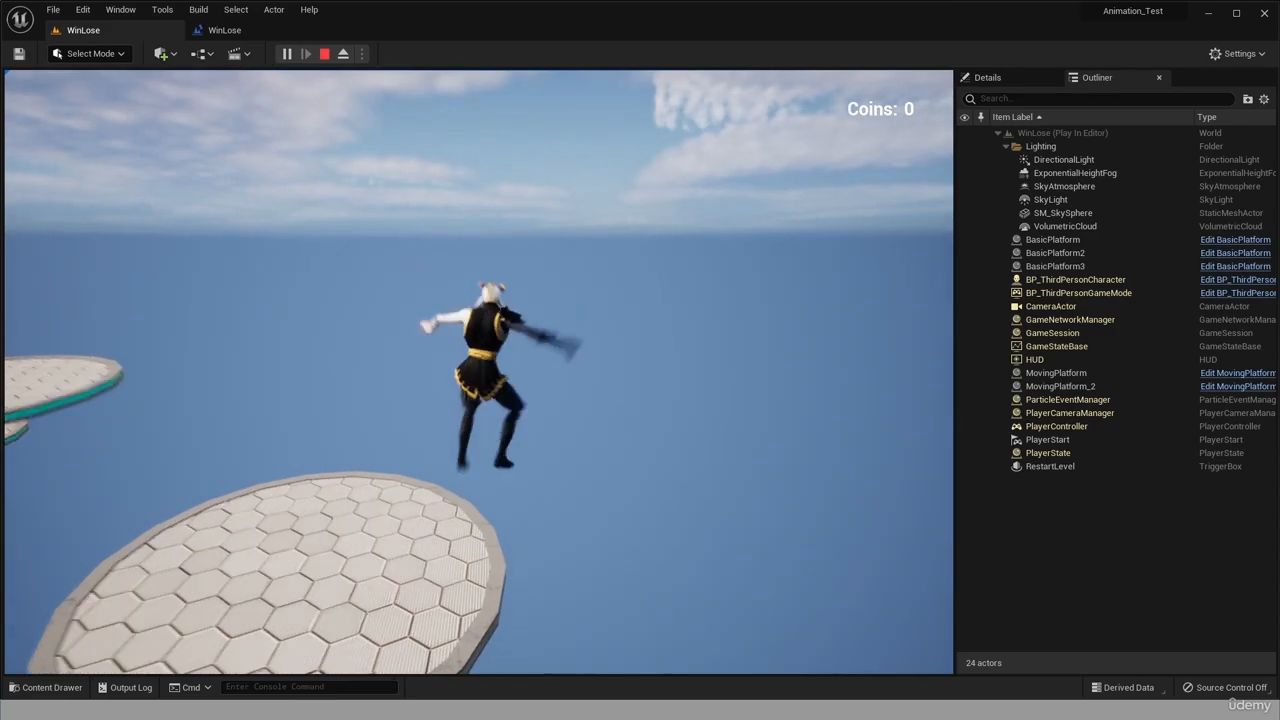
key("space")
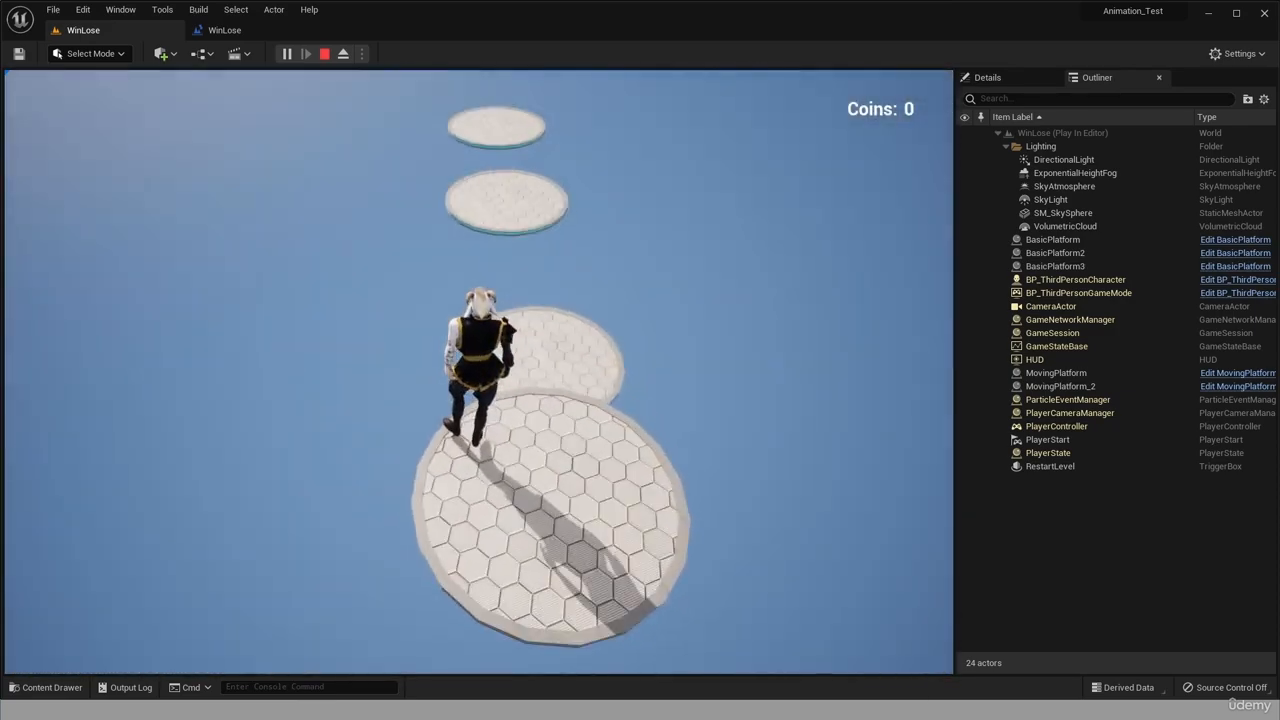
Jump across the basic and moving platforms, fall off them to test the level restart, and stop the play session.
key("w")
key("space")
key("s")
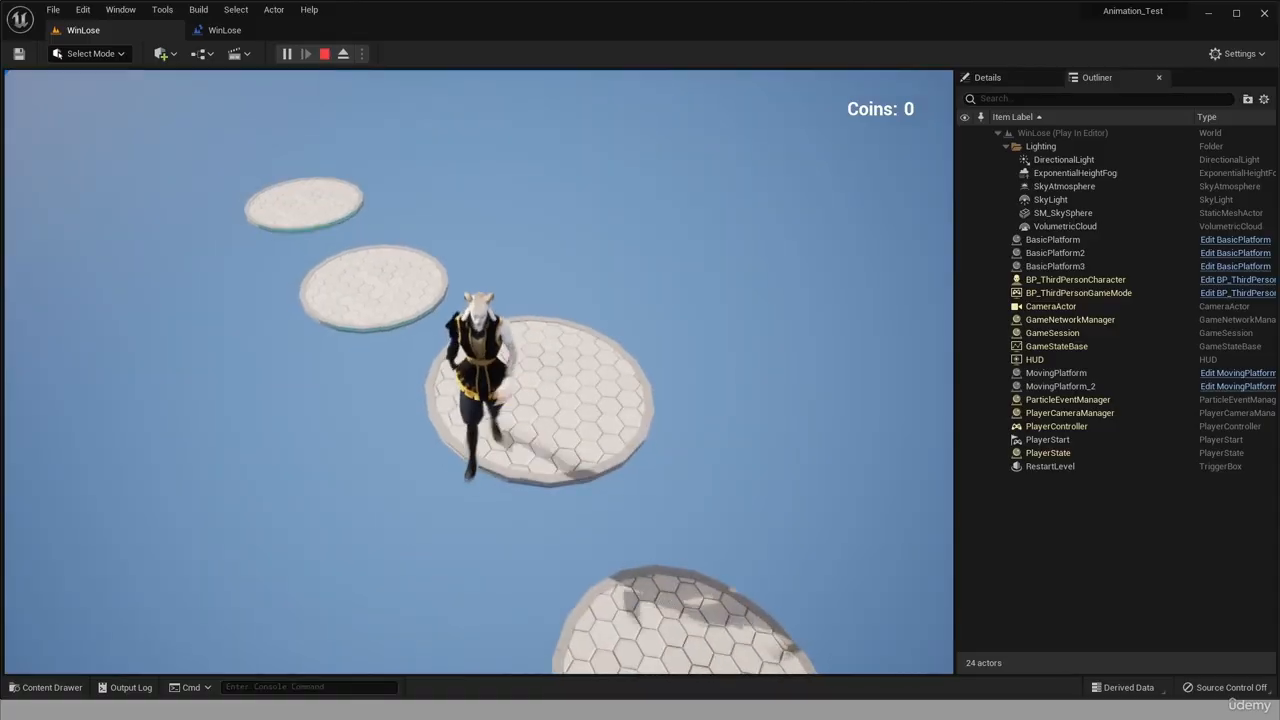
key("w")
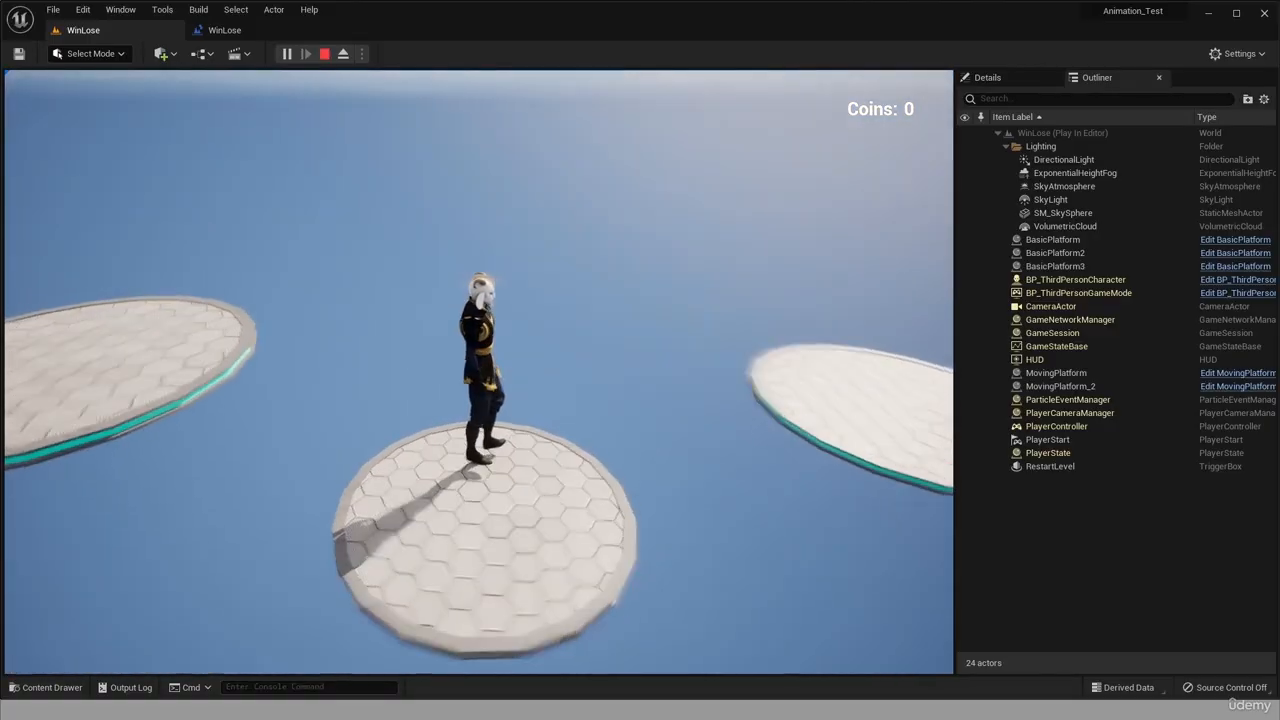
key("w")
key("space")
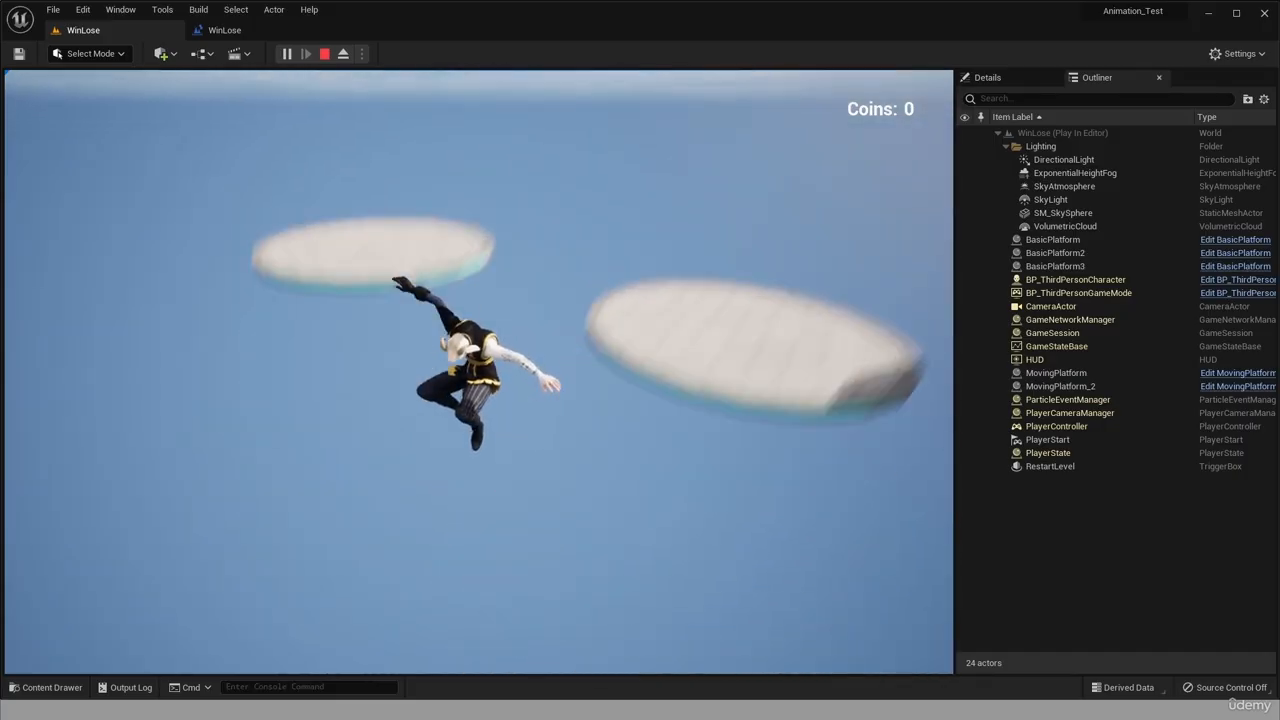
key("w")
key("space")
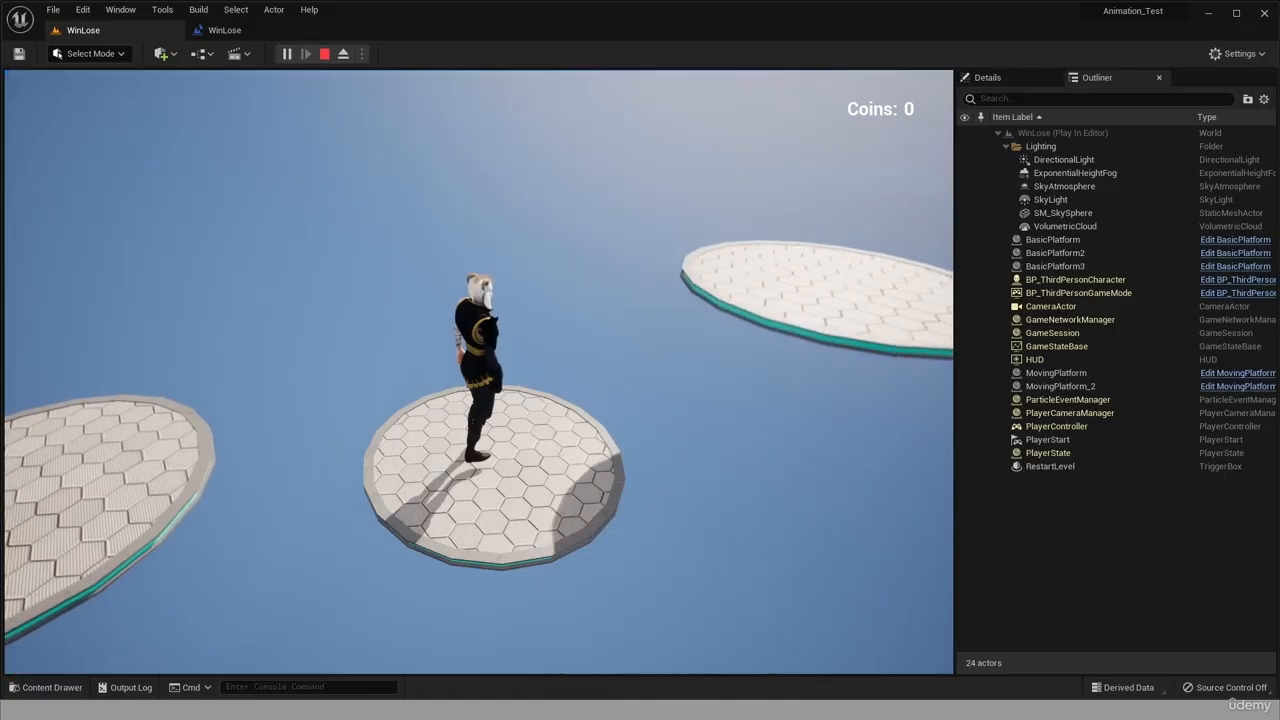
key("space")
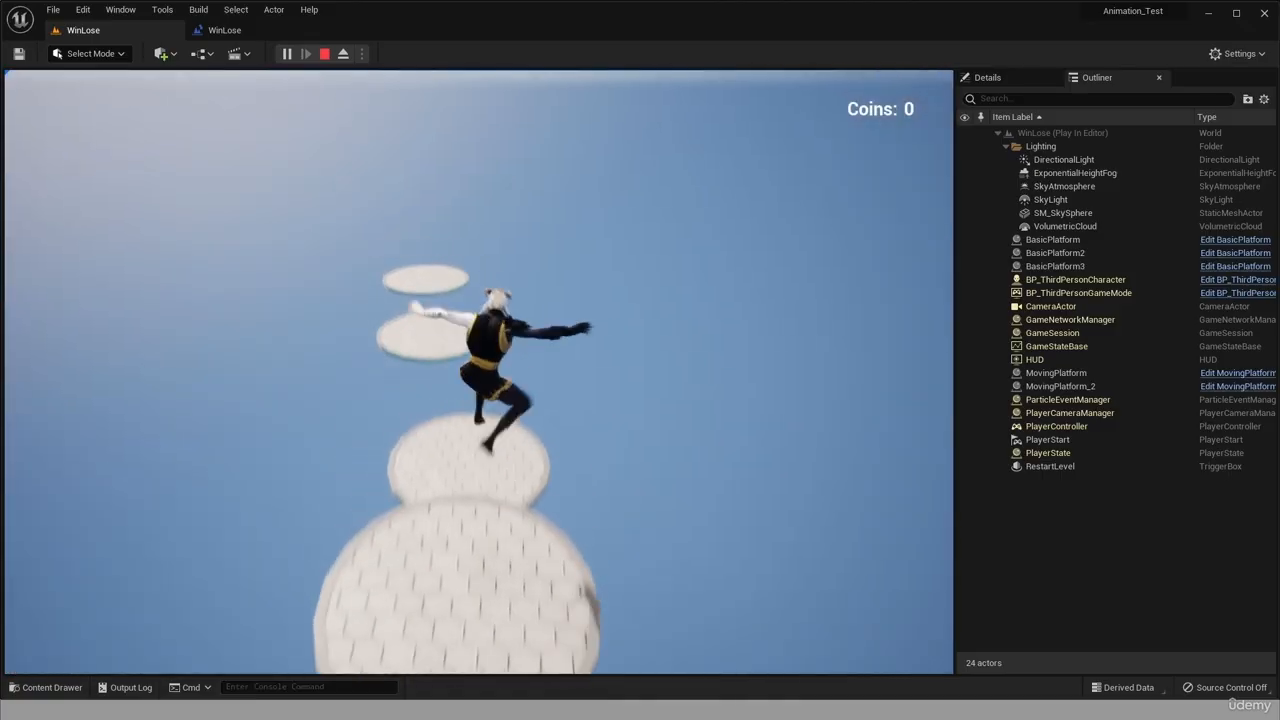
key("w")
key("space")
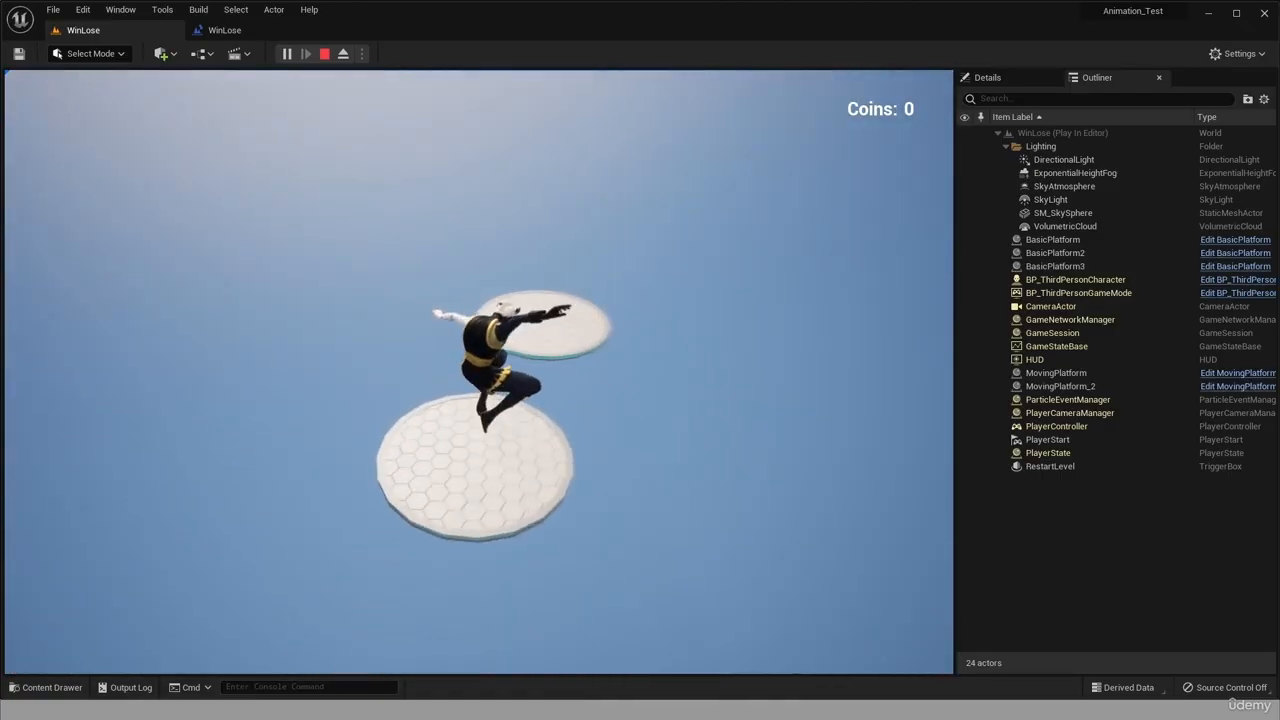
key("space")
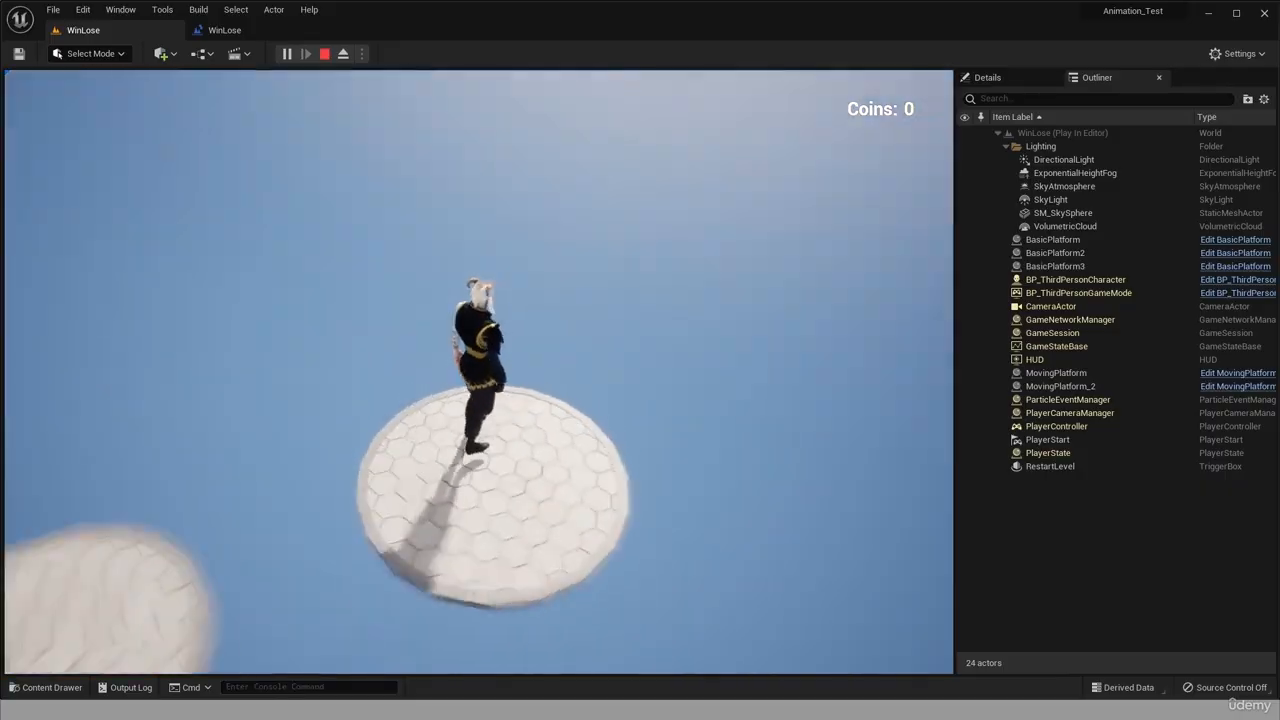
key("w")
key("space")
key("w")
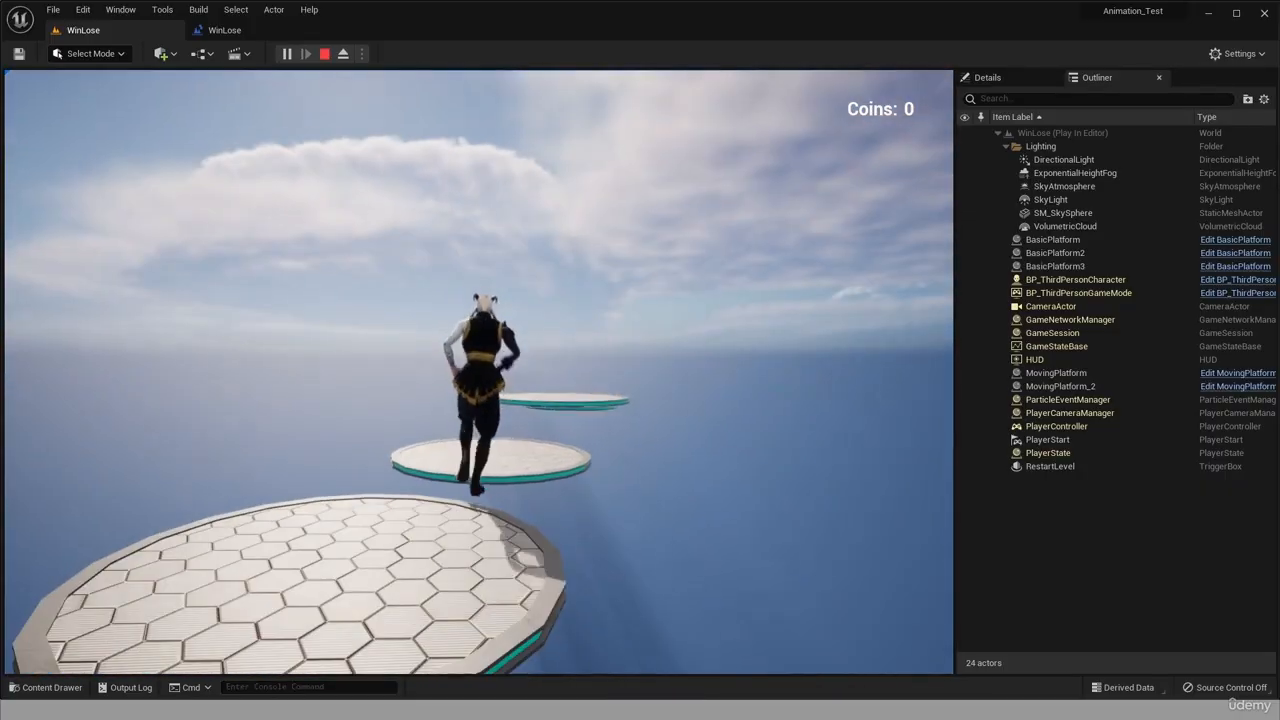
key("space")
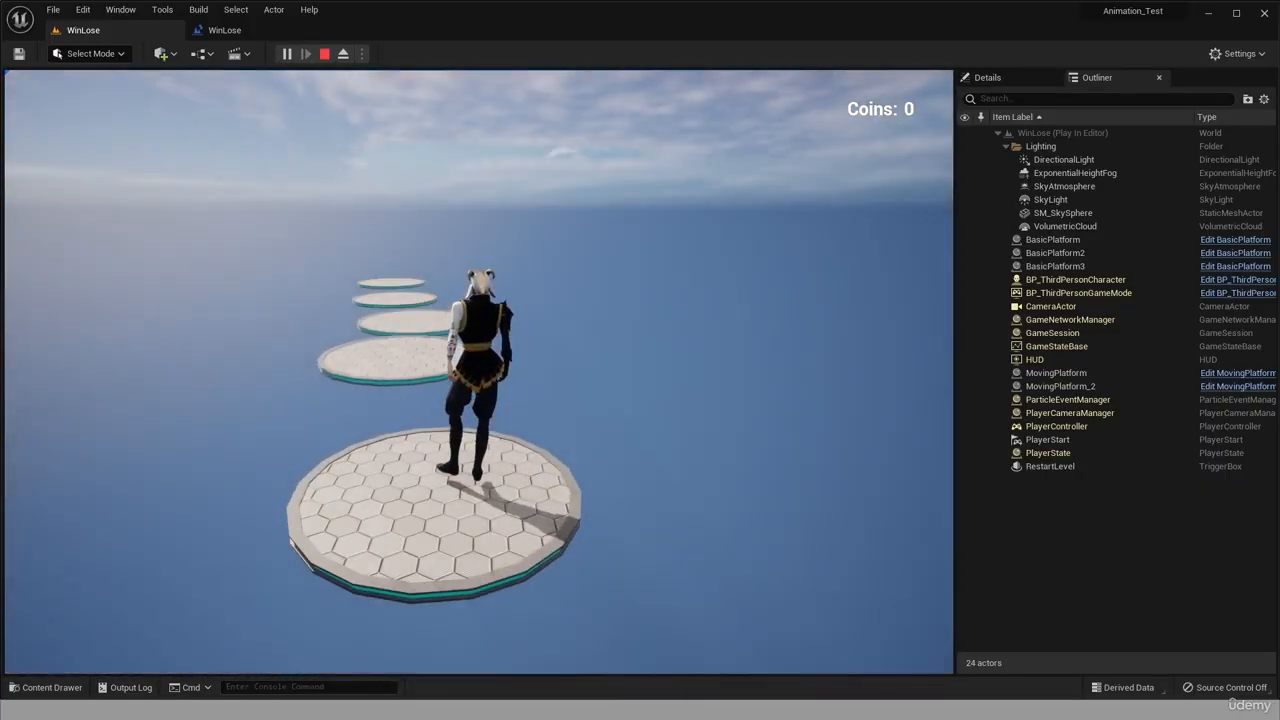
key("Escape")
Lower the RestartLevel trigger box further beneath the platforms in the Left wireframe view, and save all changes.
right_click_drag(400, 450, 565, 420)
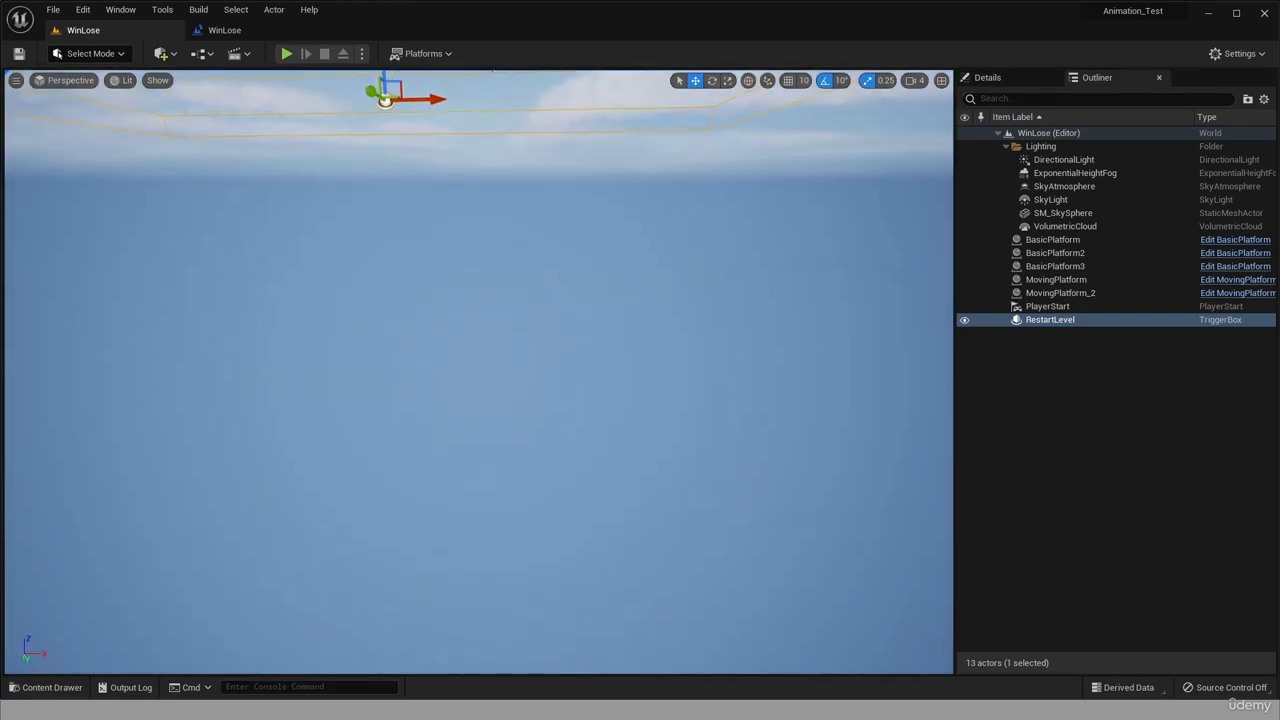
left_click(80, 84)
left_click(86, 157)
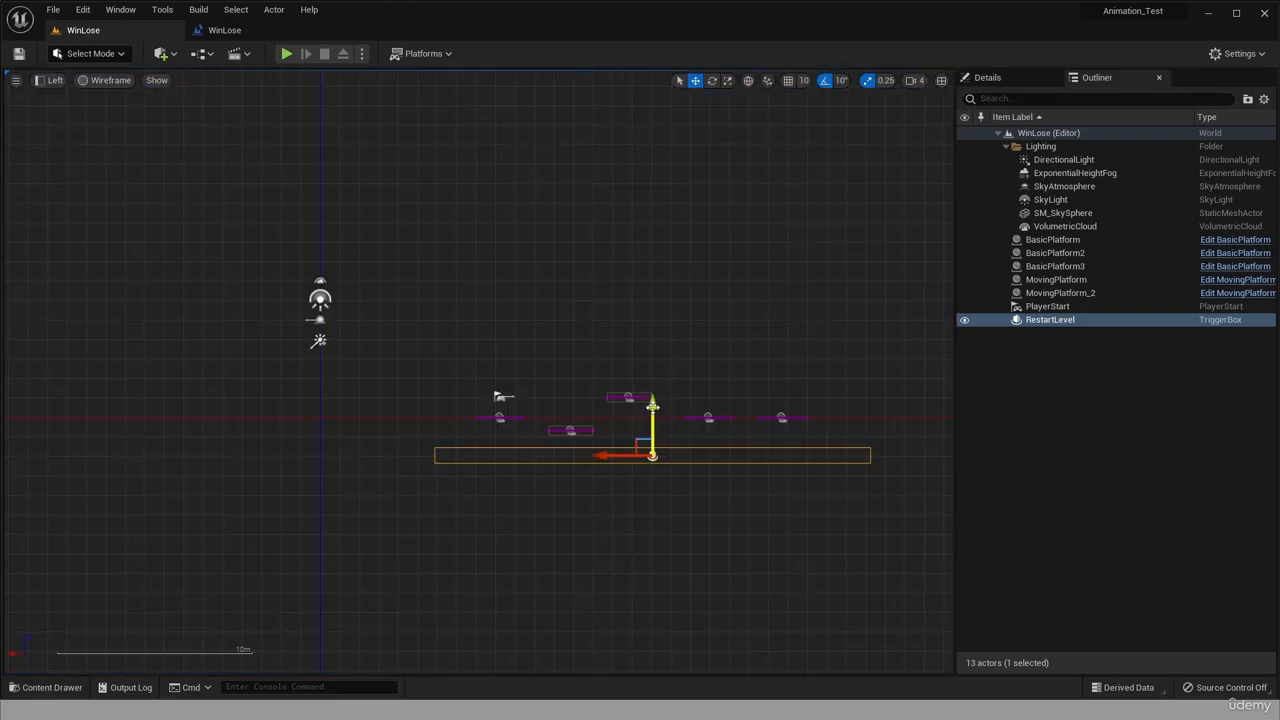
left_click_drag(652, 407, 645, 440)
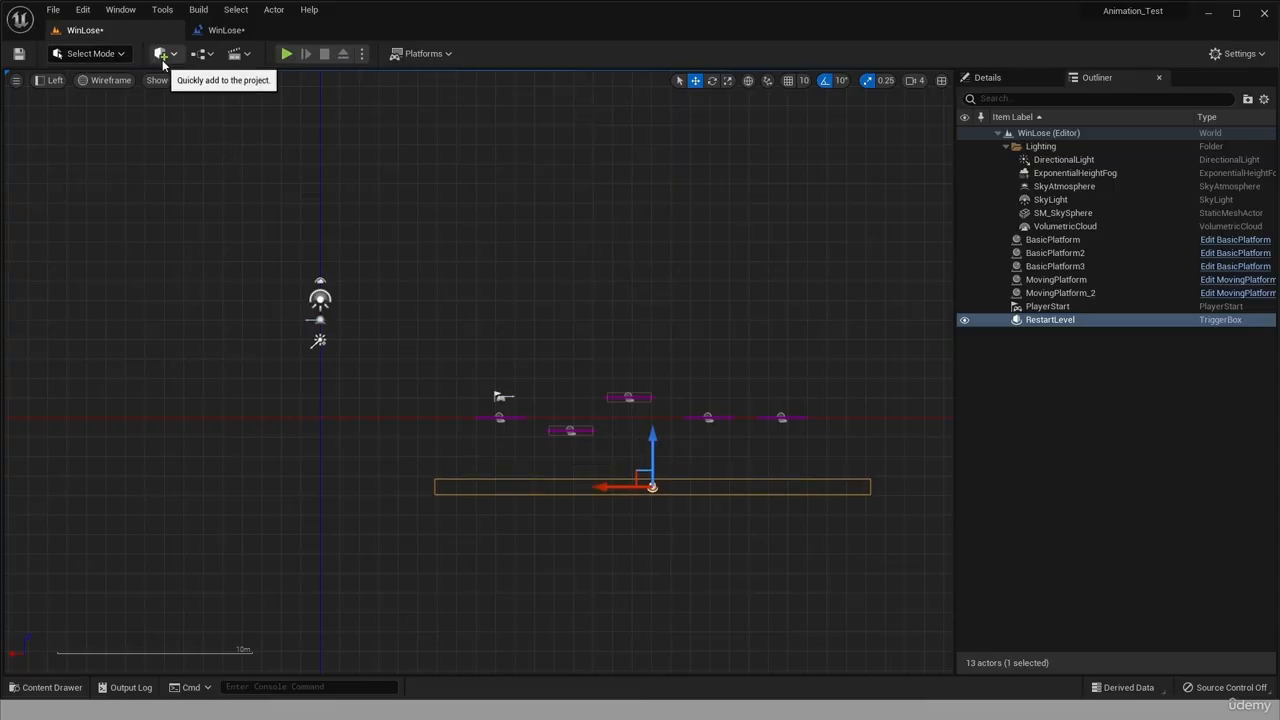
left_click(53, 10)
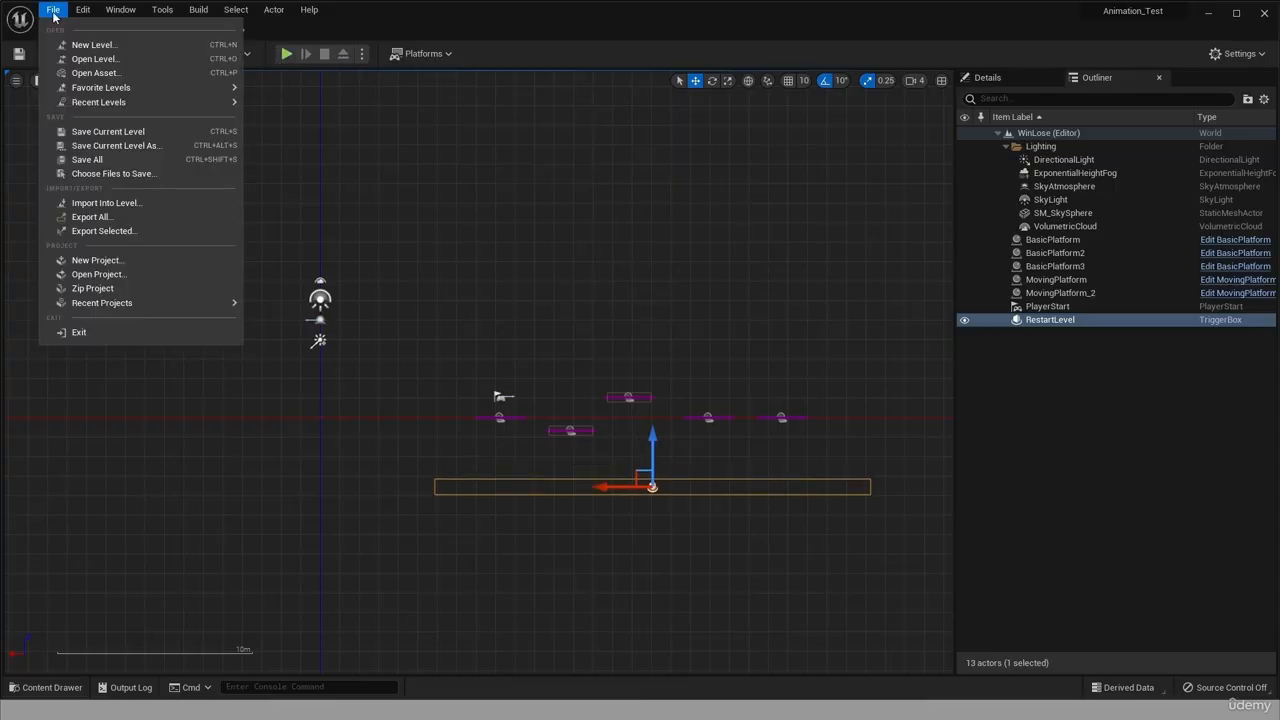
left_click(90, 157)
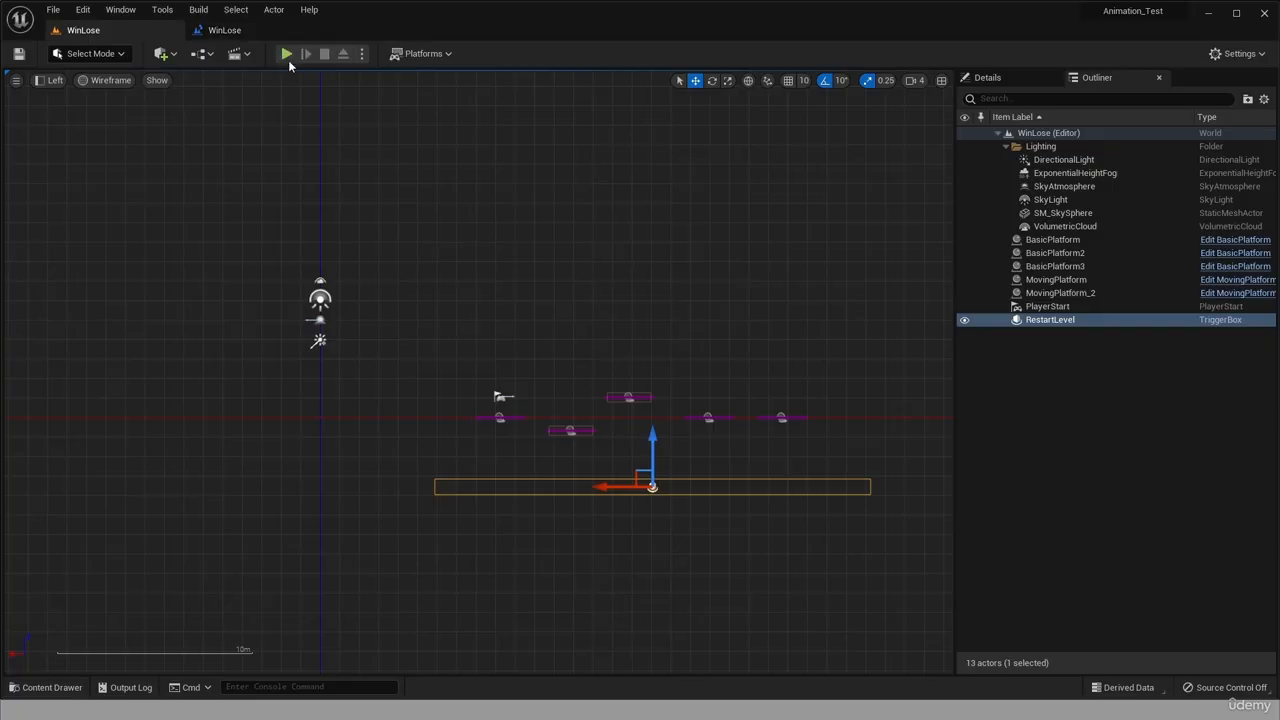
Play the level again and jump off the platforms to test the restart with the lowered trigger box.
left_click(288, 56)
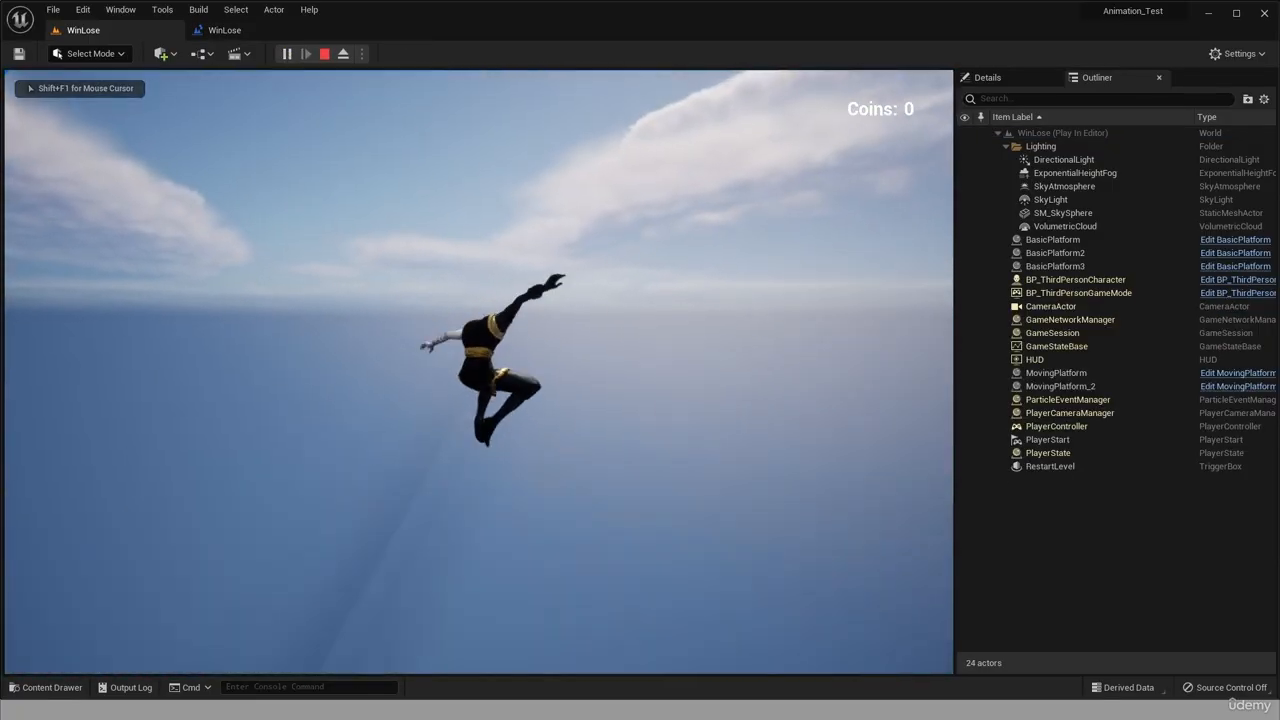
key("w")
key("space")
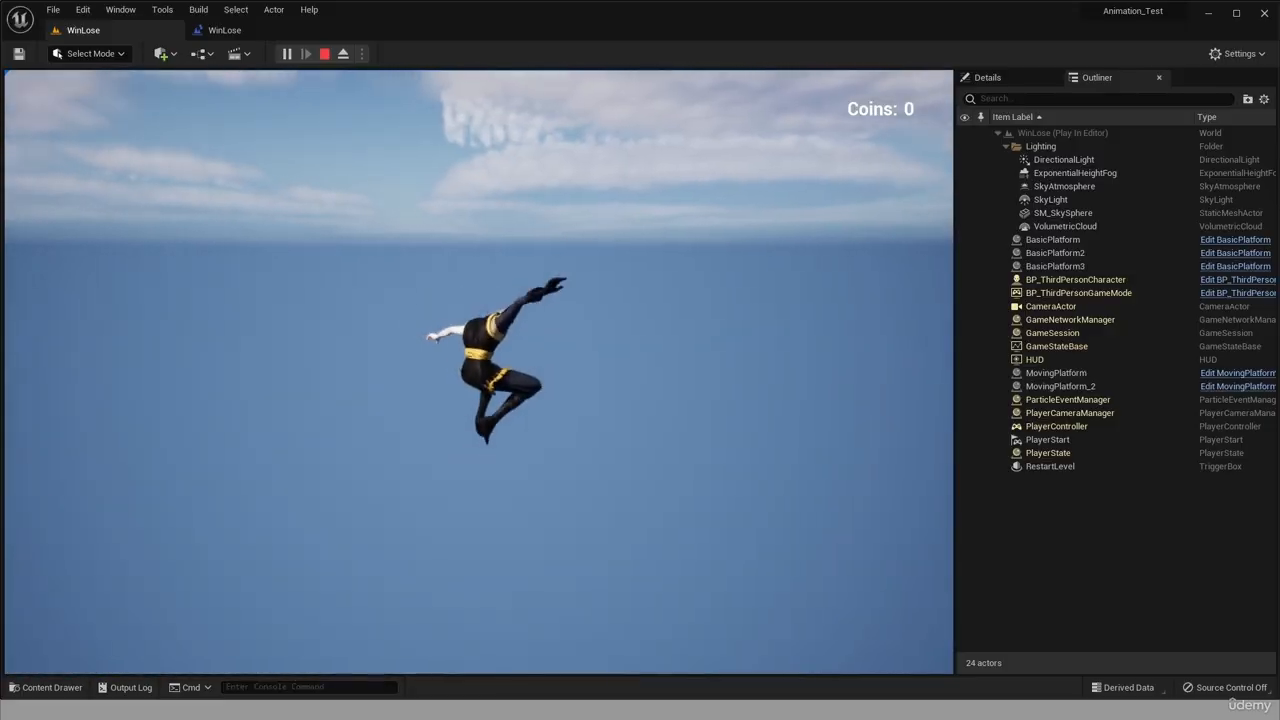
key("w")
key("space")
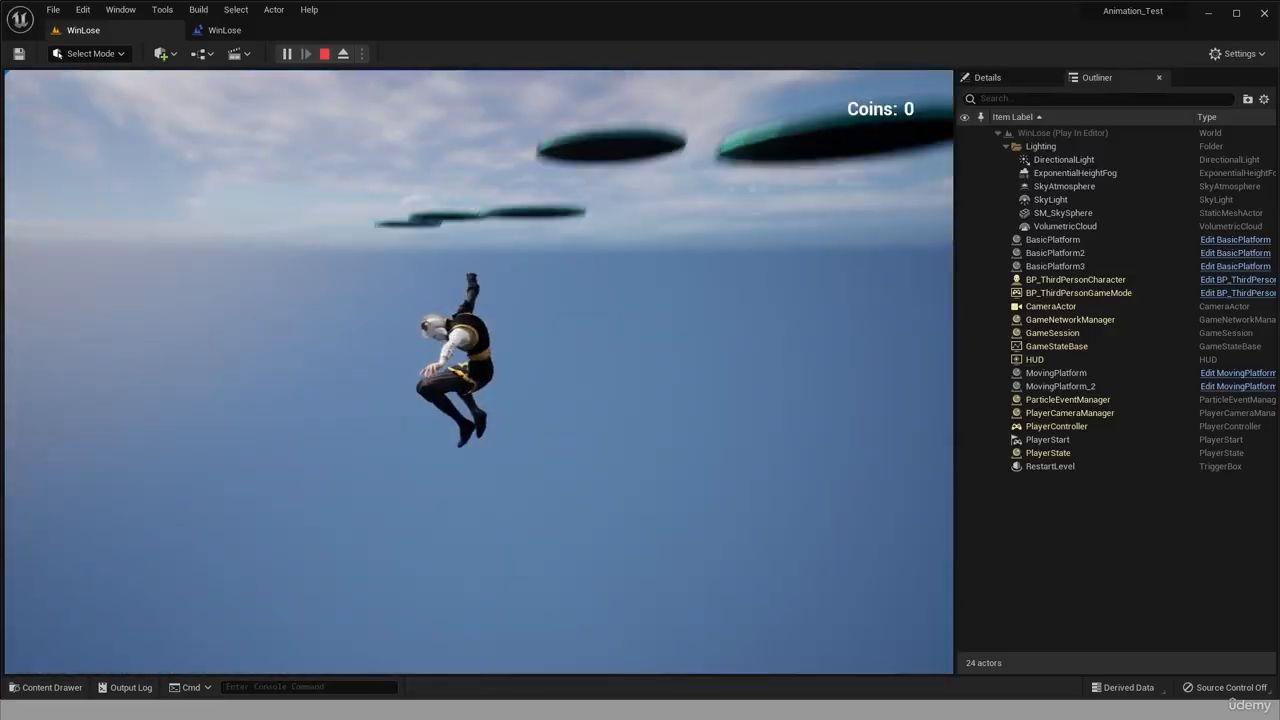
key("w")
key("space")
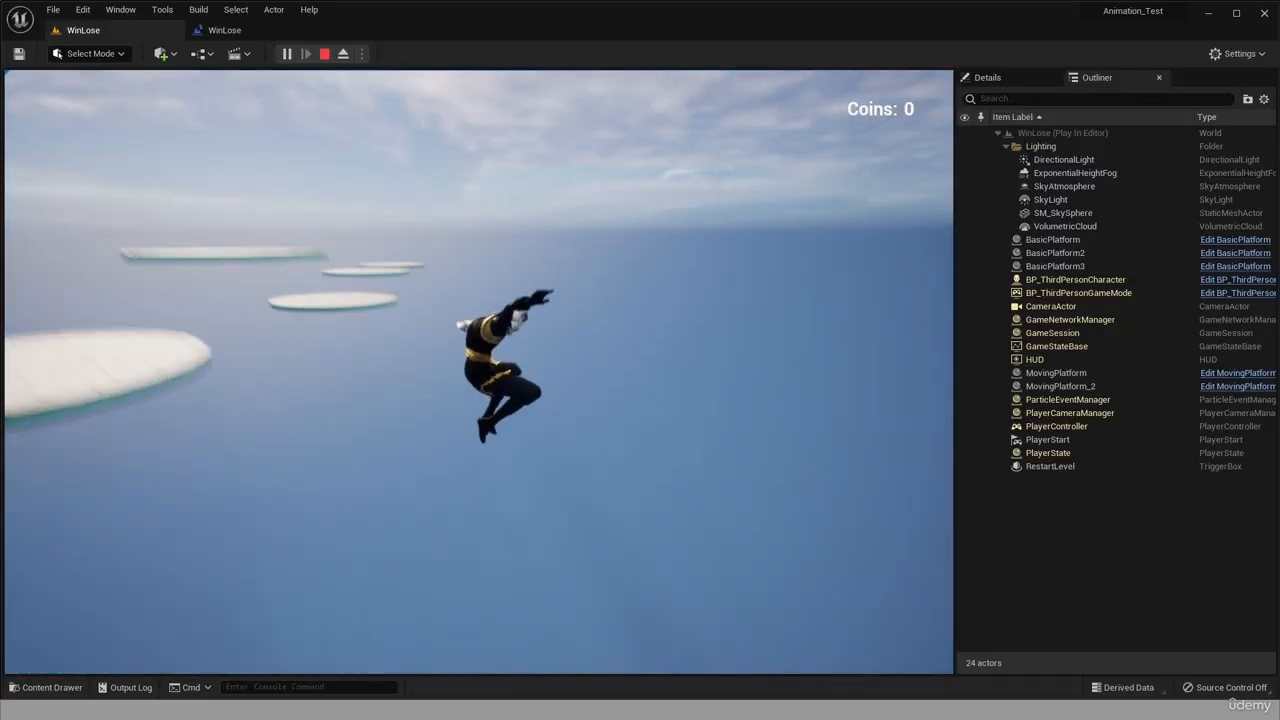
Keep jumping over the platforms and falling into the trigger box from different spots to check the restart repeatedly.
key("w")
key("space")
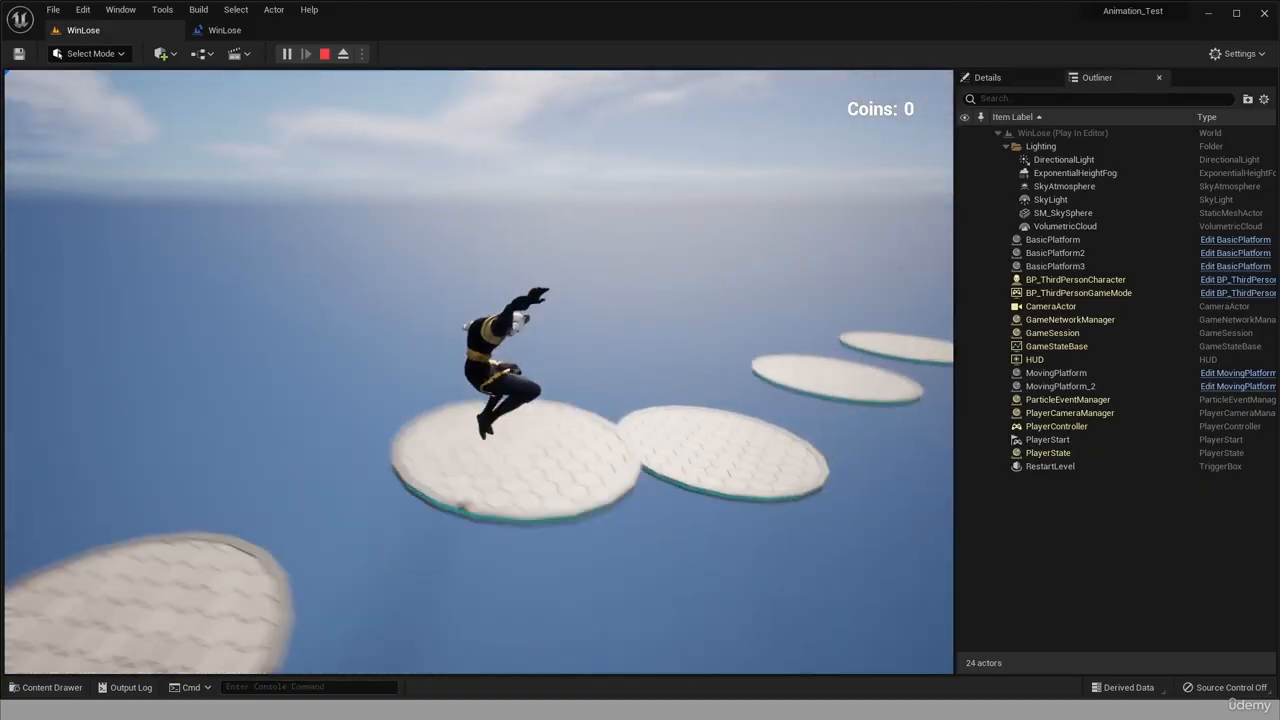
key("w")
key("space")
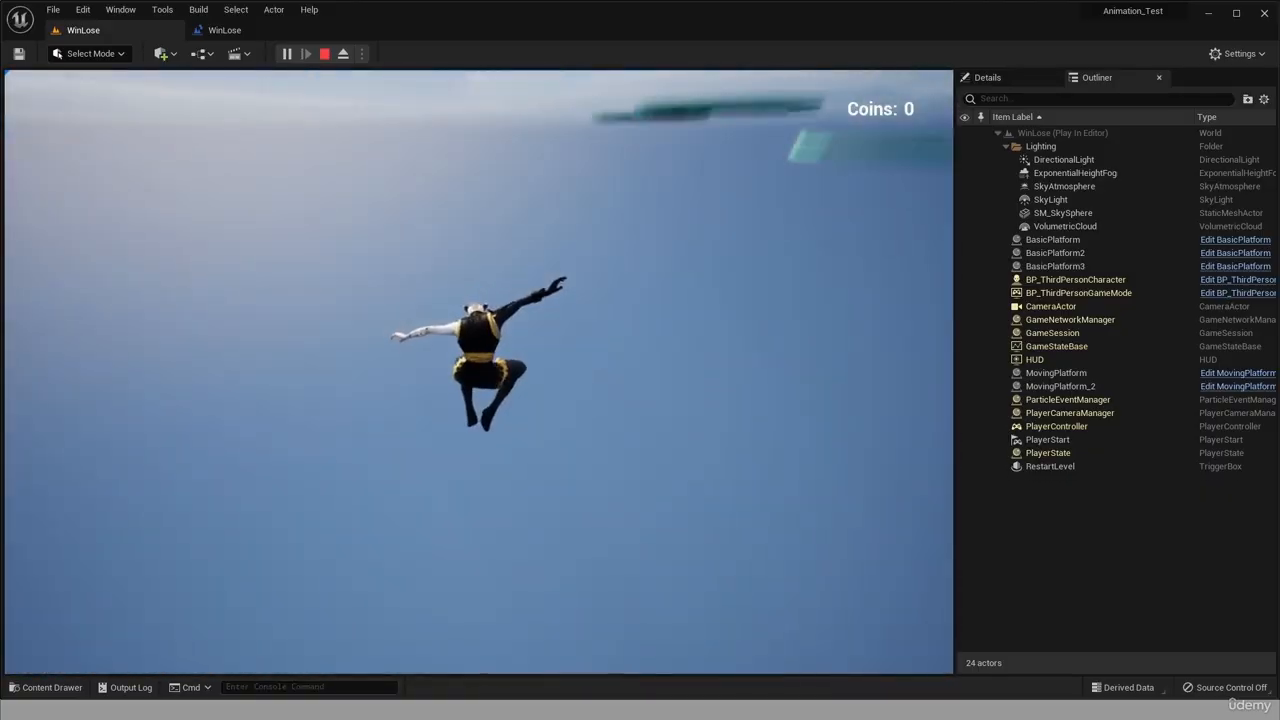
key("w")
key("space")
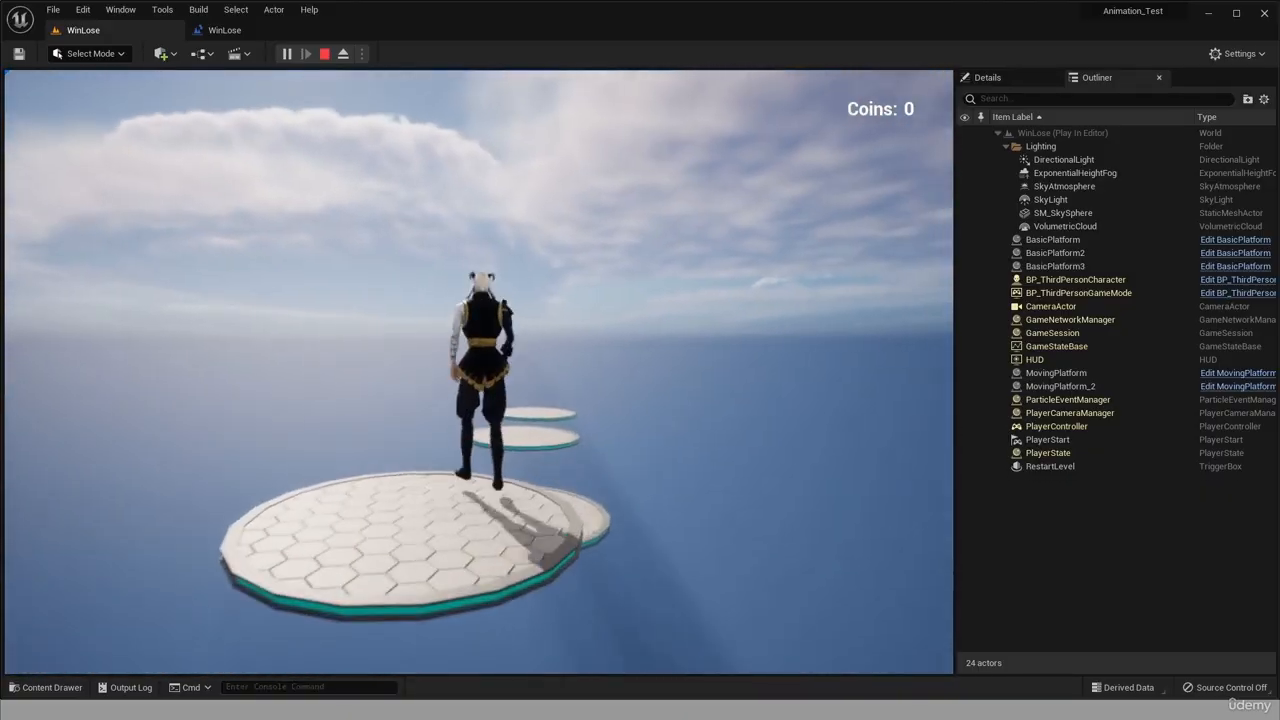
key("space")
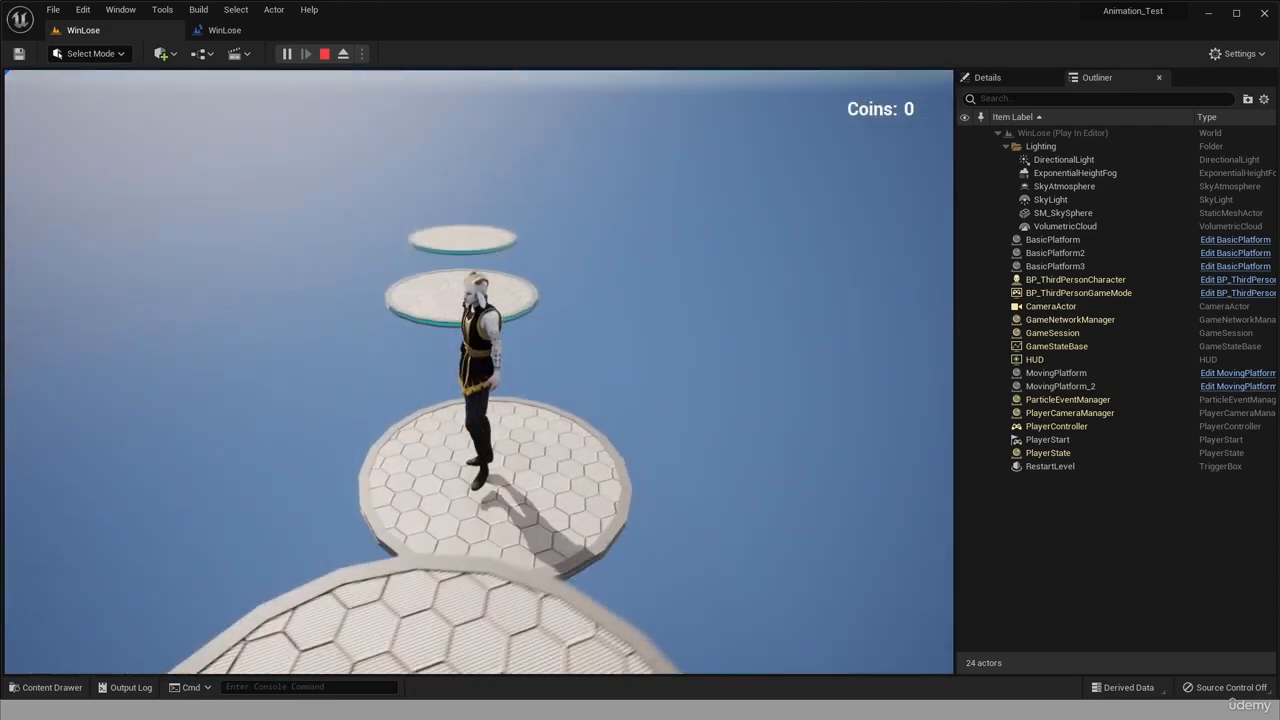
key("w")
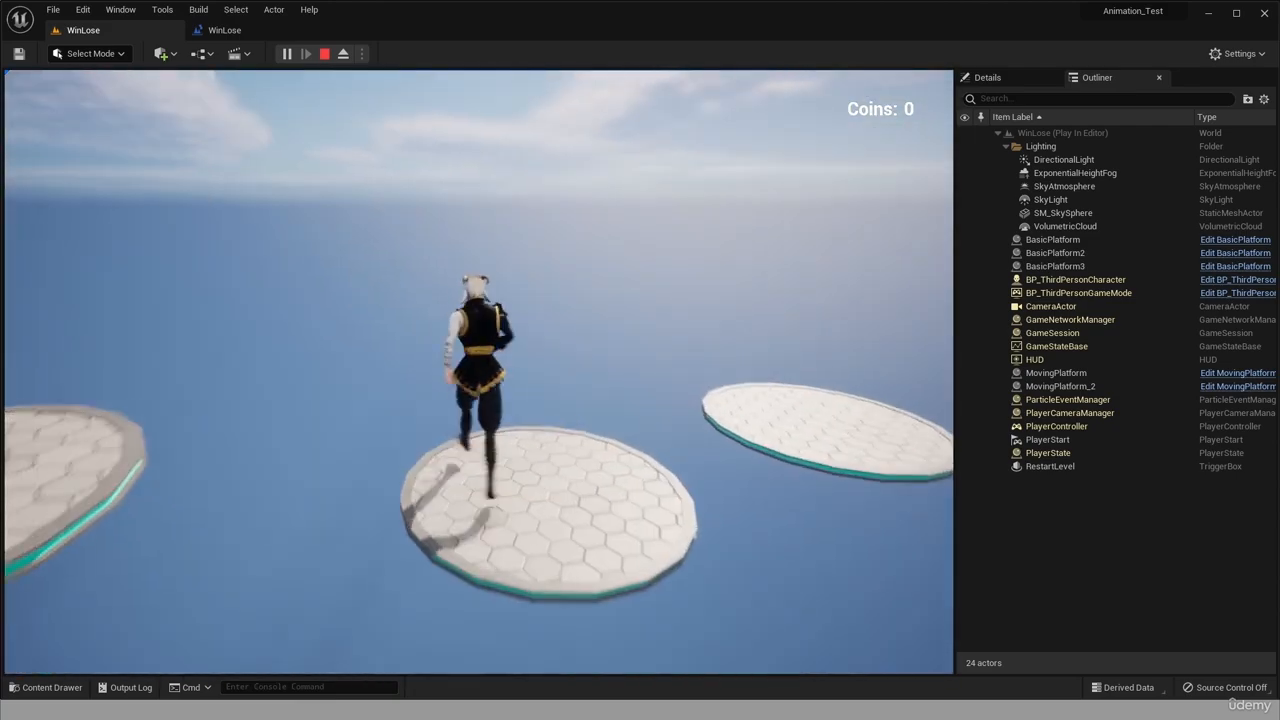
key("space")
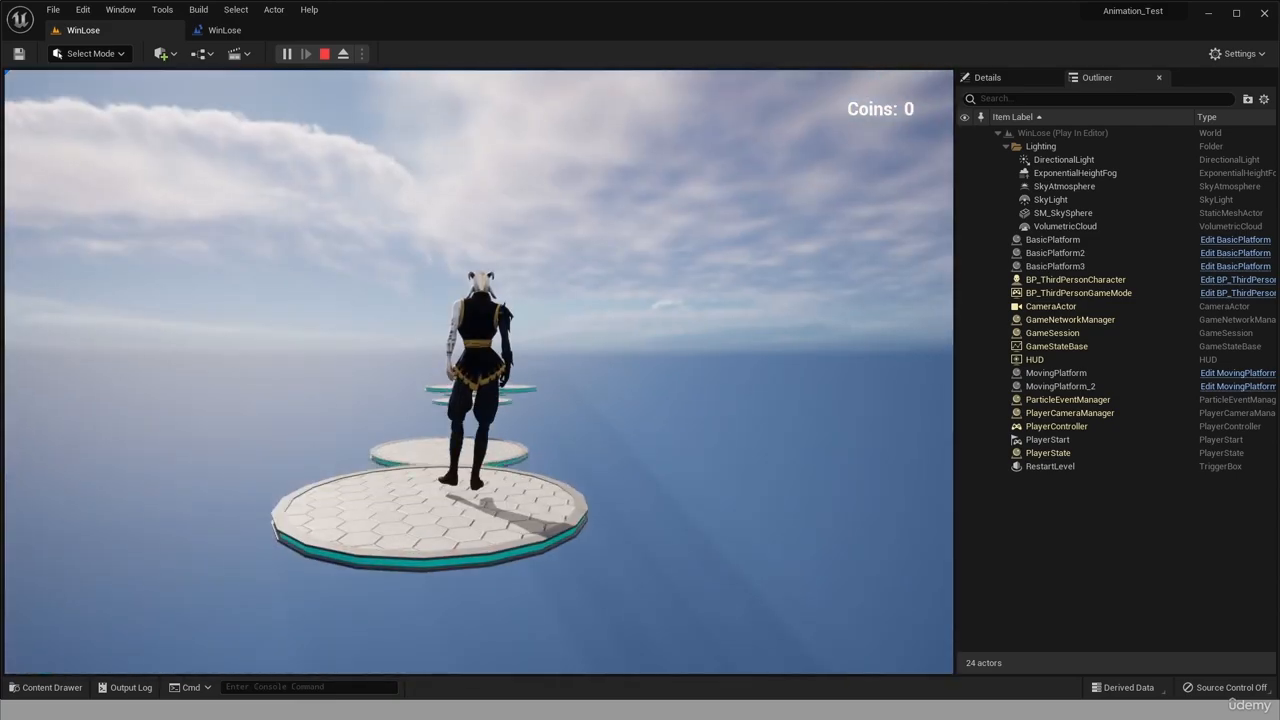